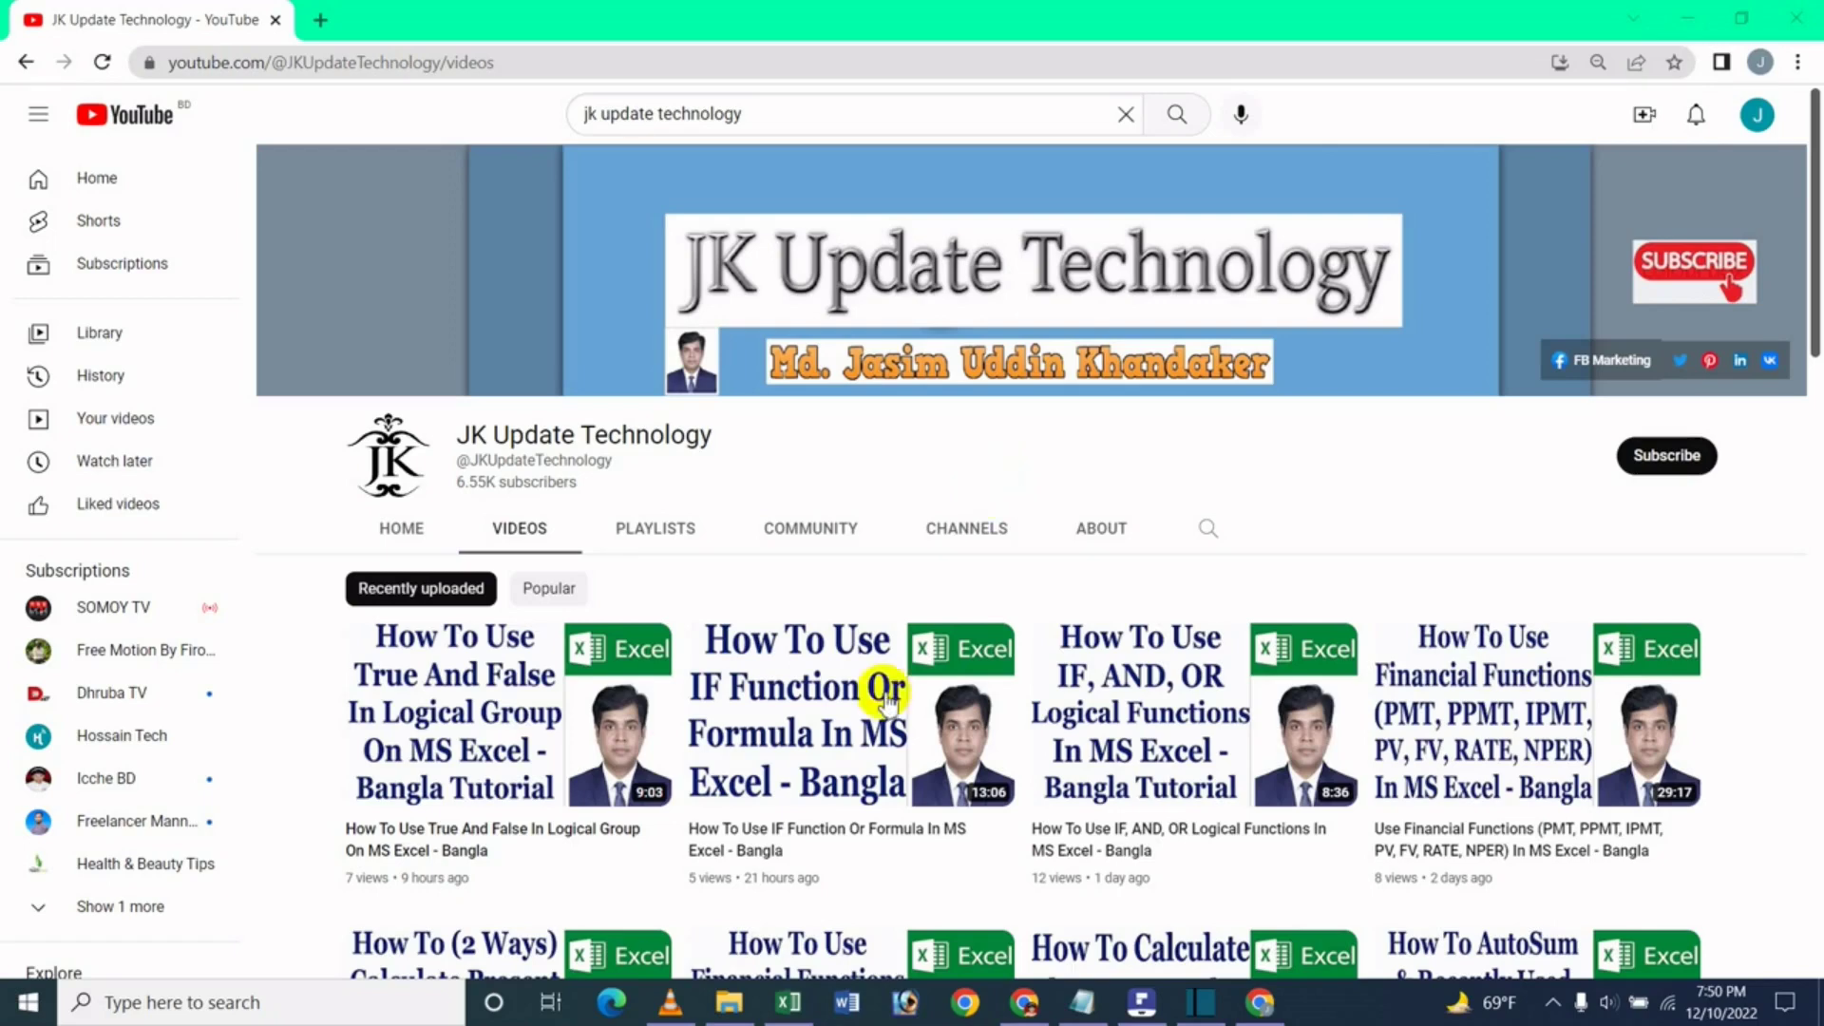
# Switch from the YouTube page to the Excel workbook with the Name/Gender/Weight table.
pyautogui.click(787, 1002)
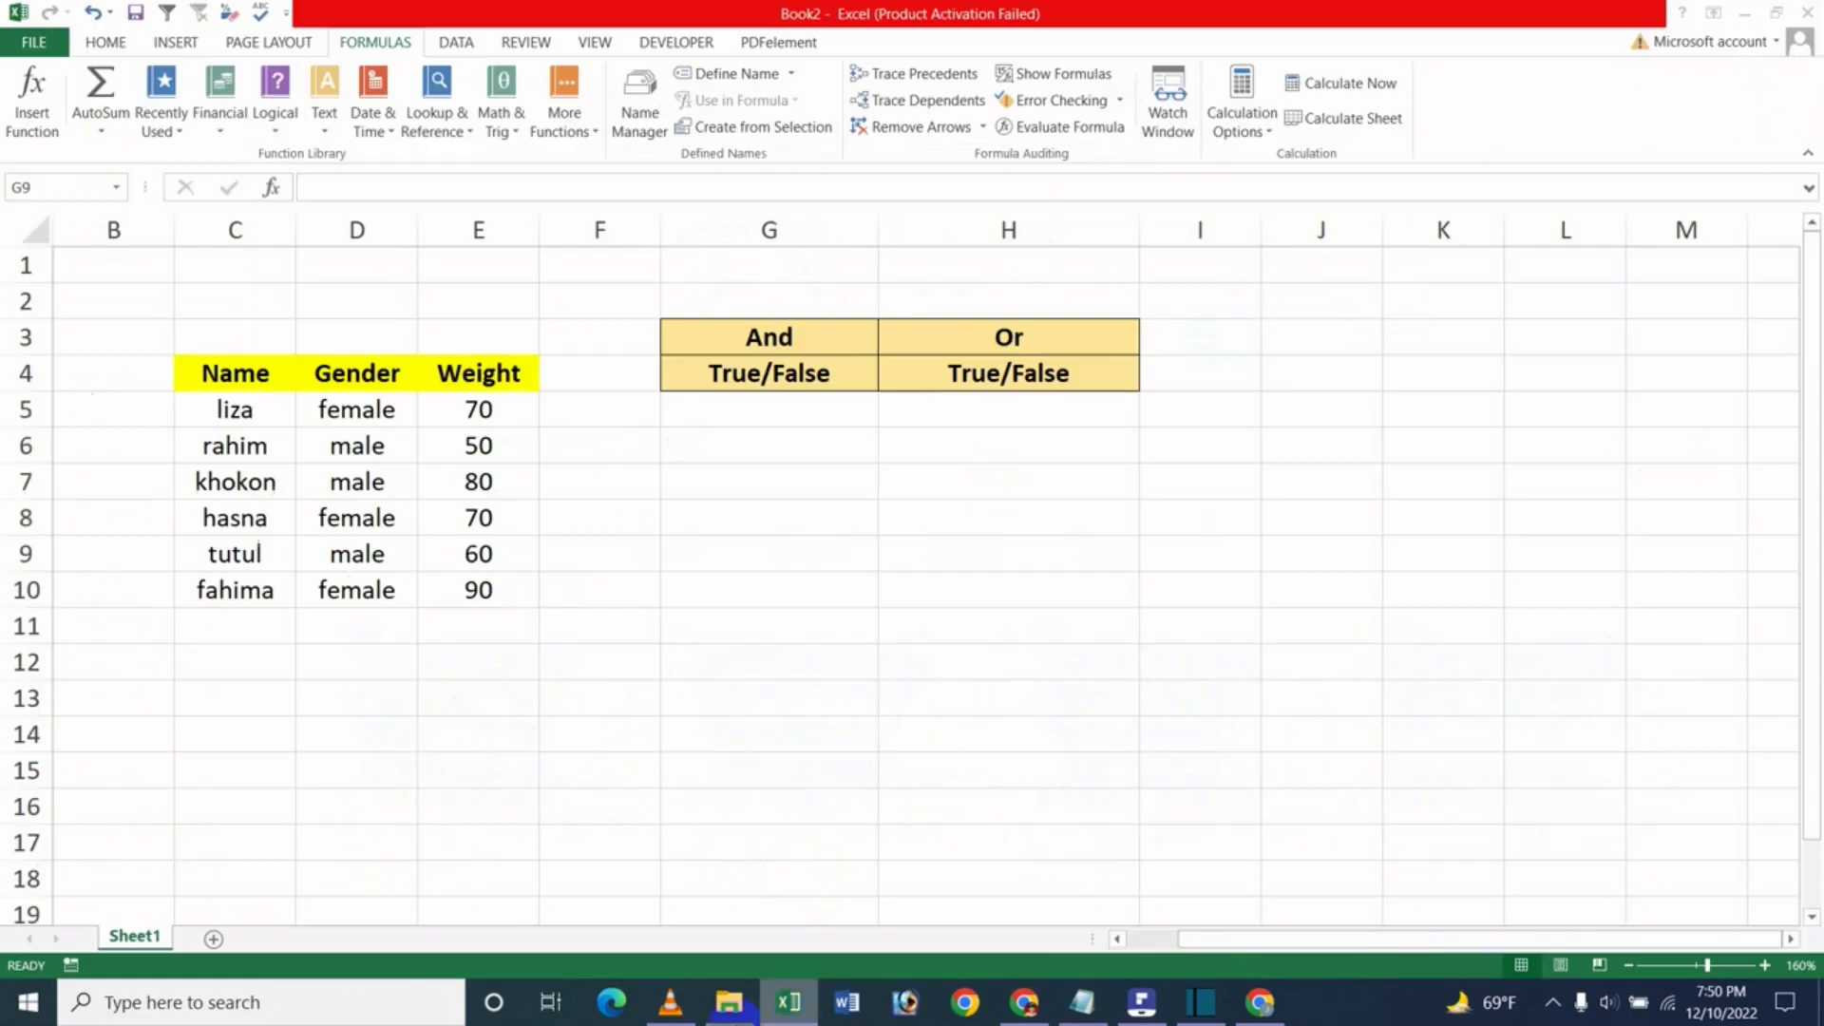
pyautogui.click(717, 475)
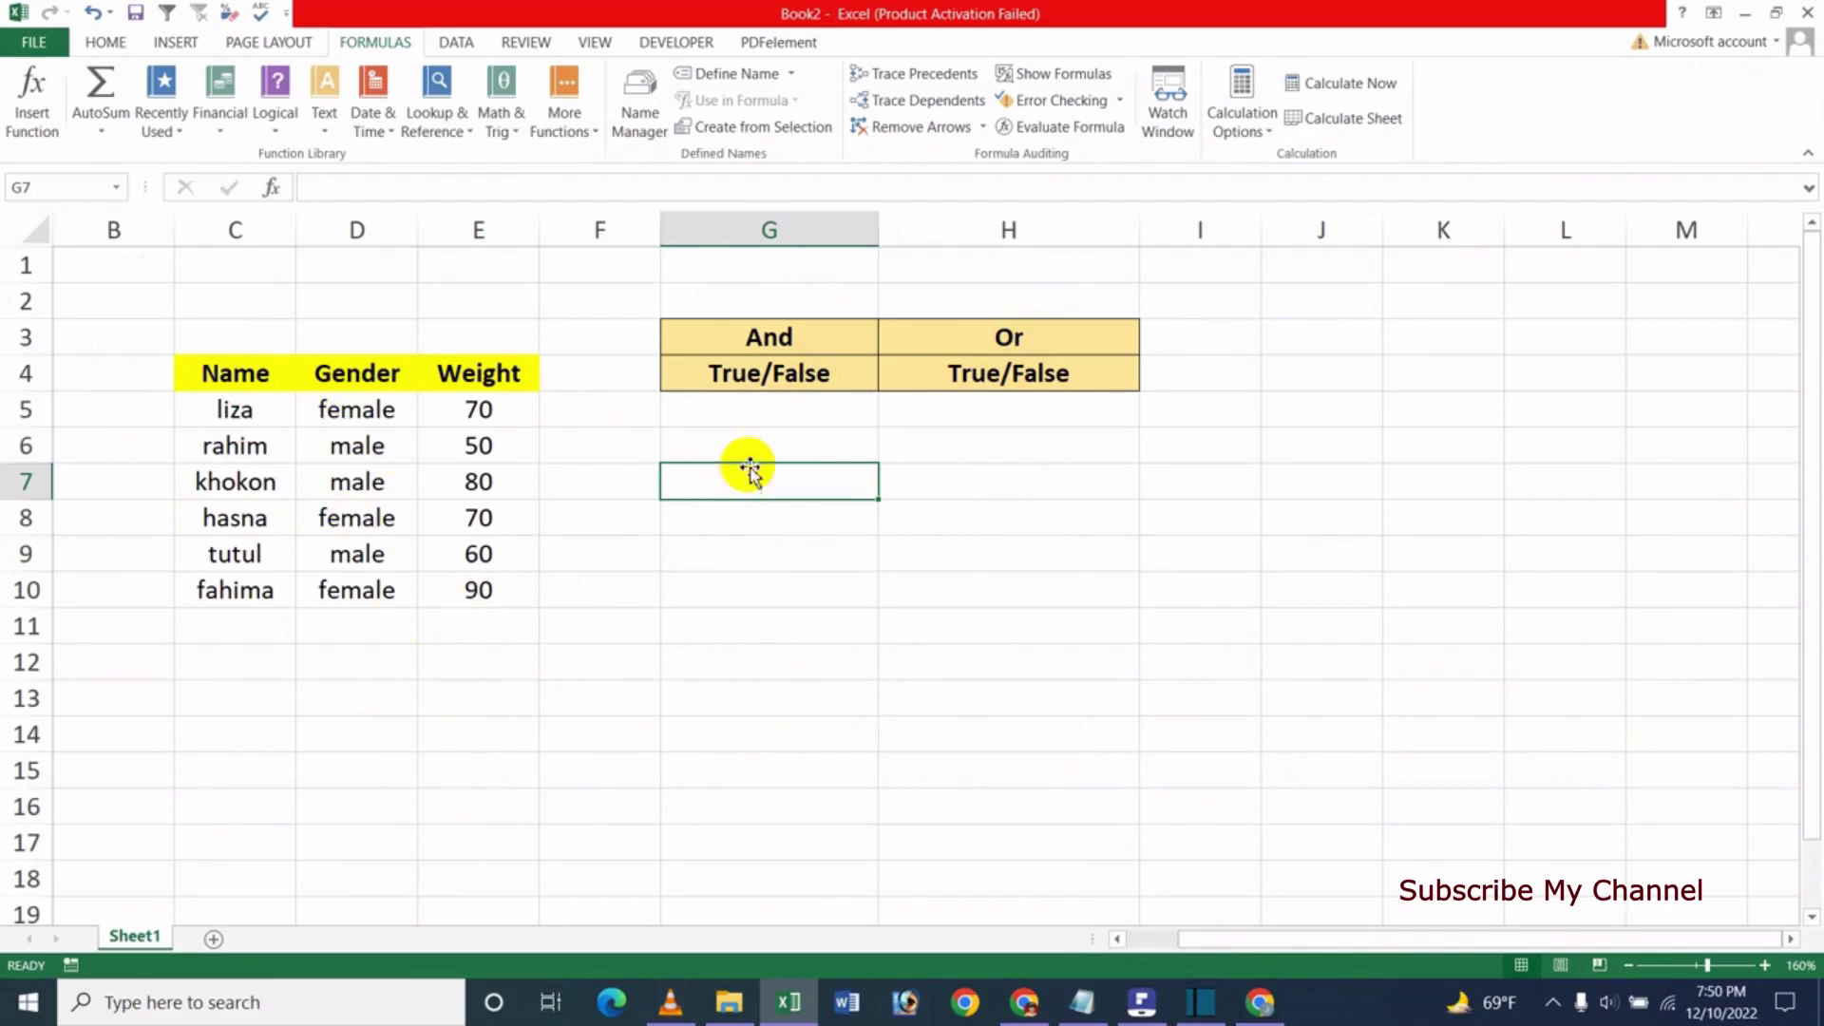
pyautogui.click(762, 416)
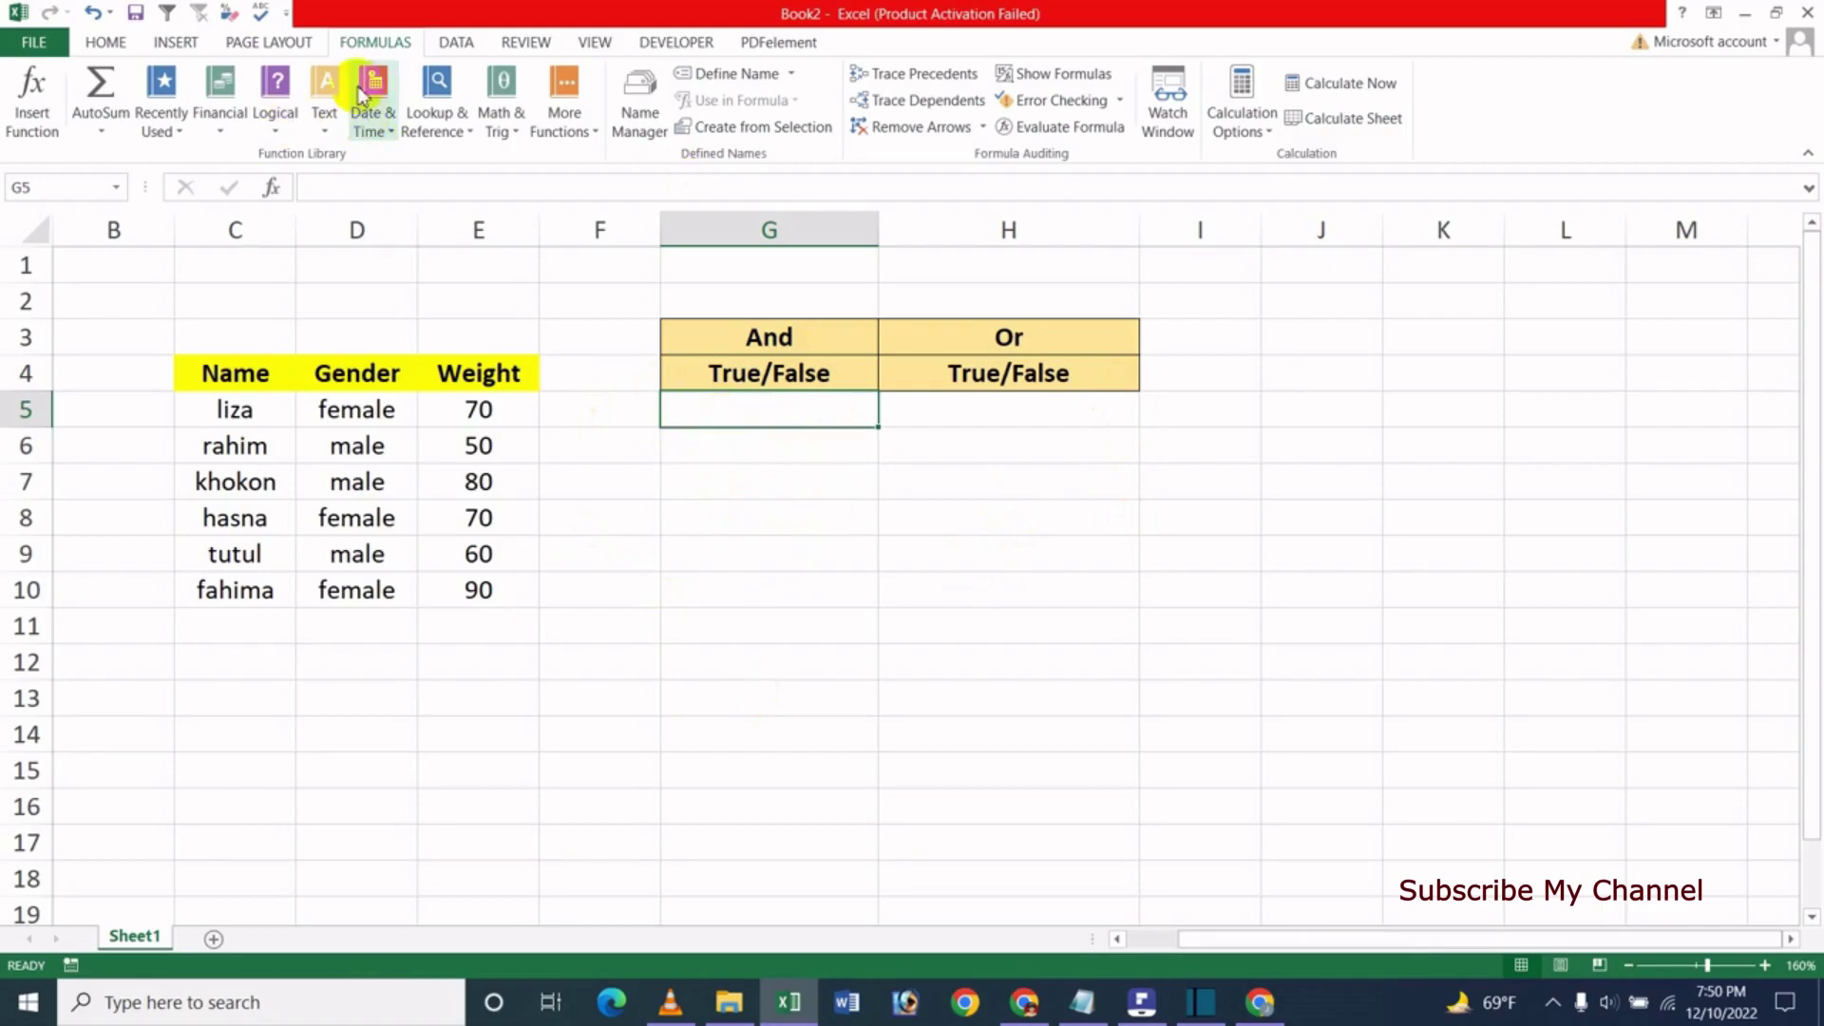
pyautogui.click(365, 49)
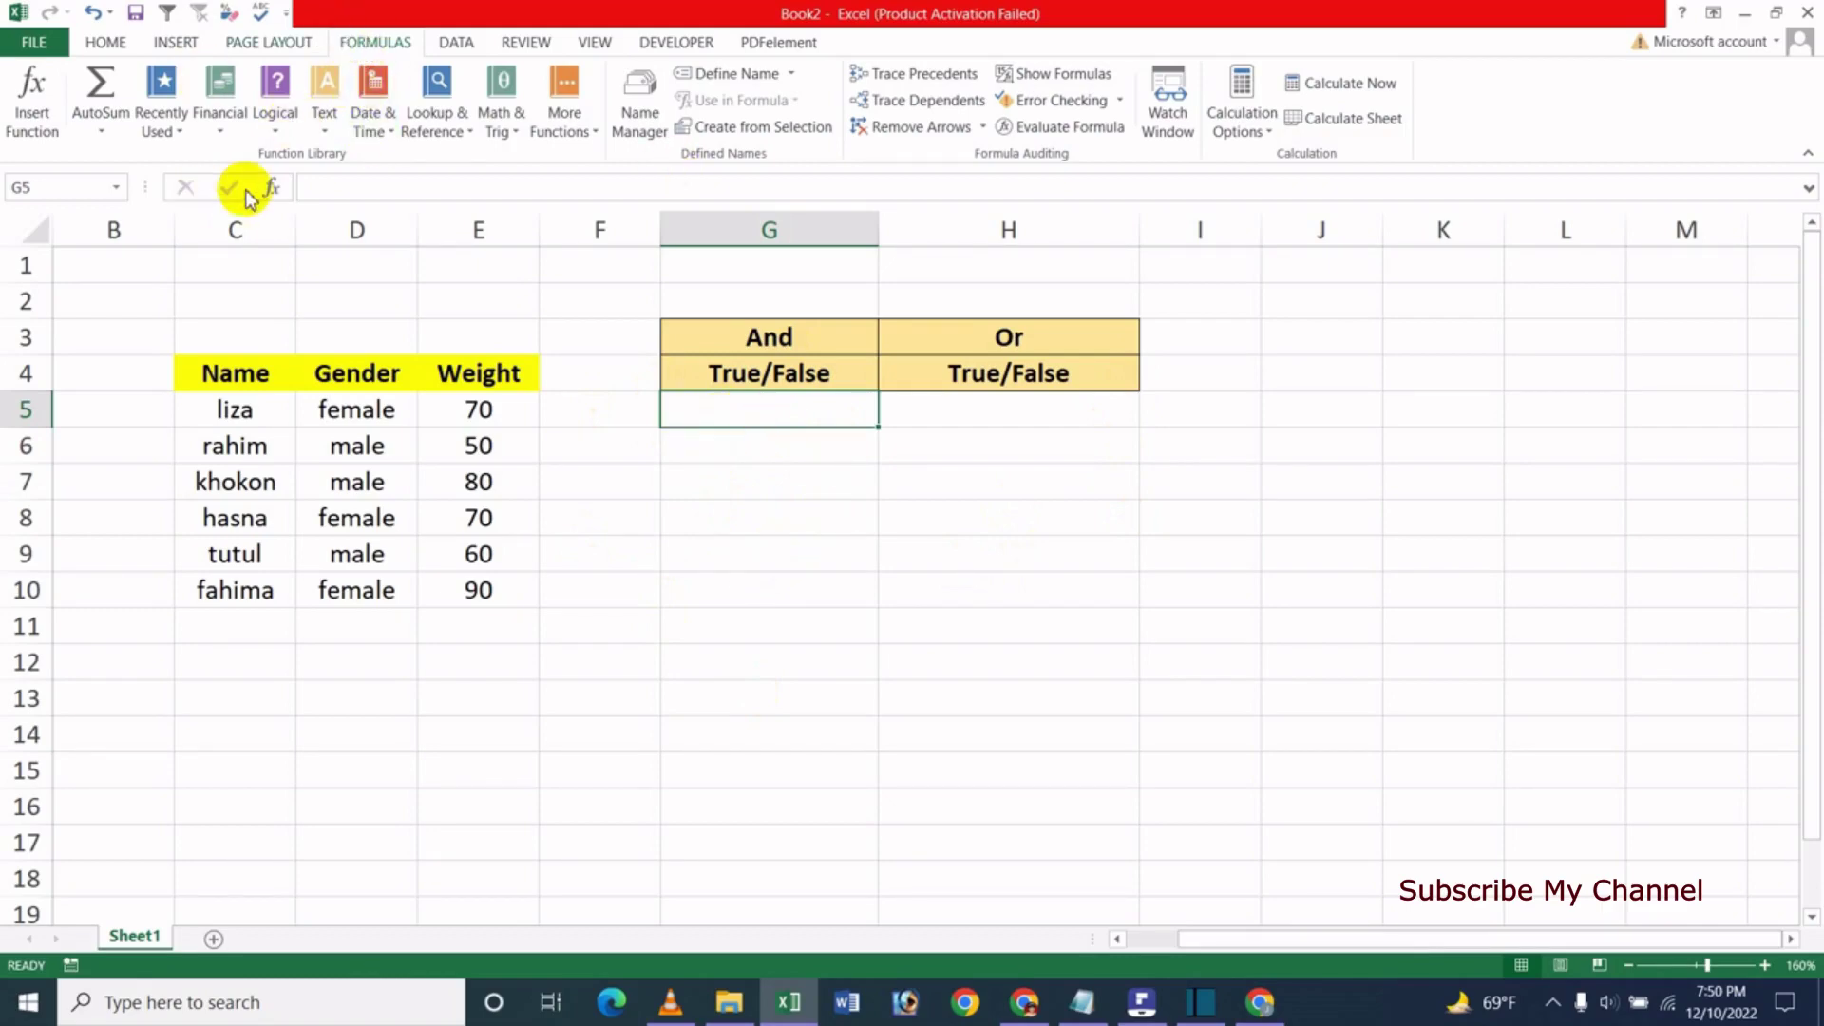
pyautogui.click(274, 138)
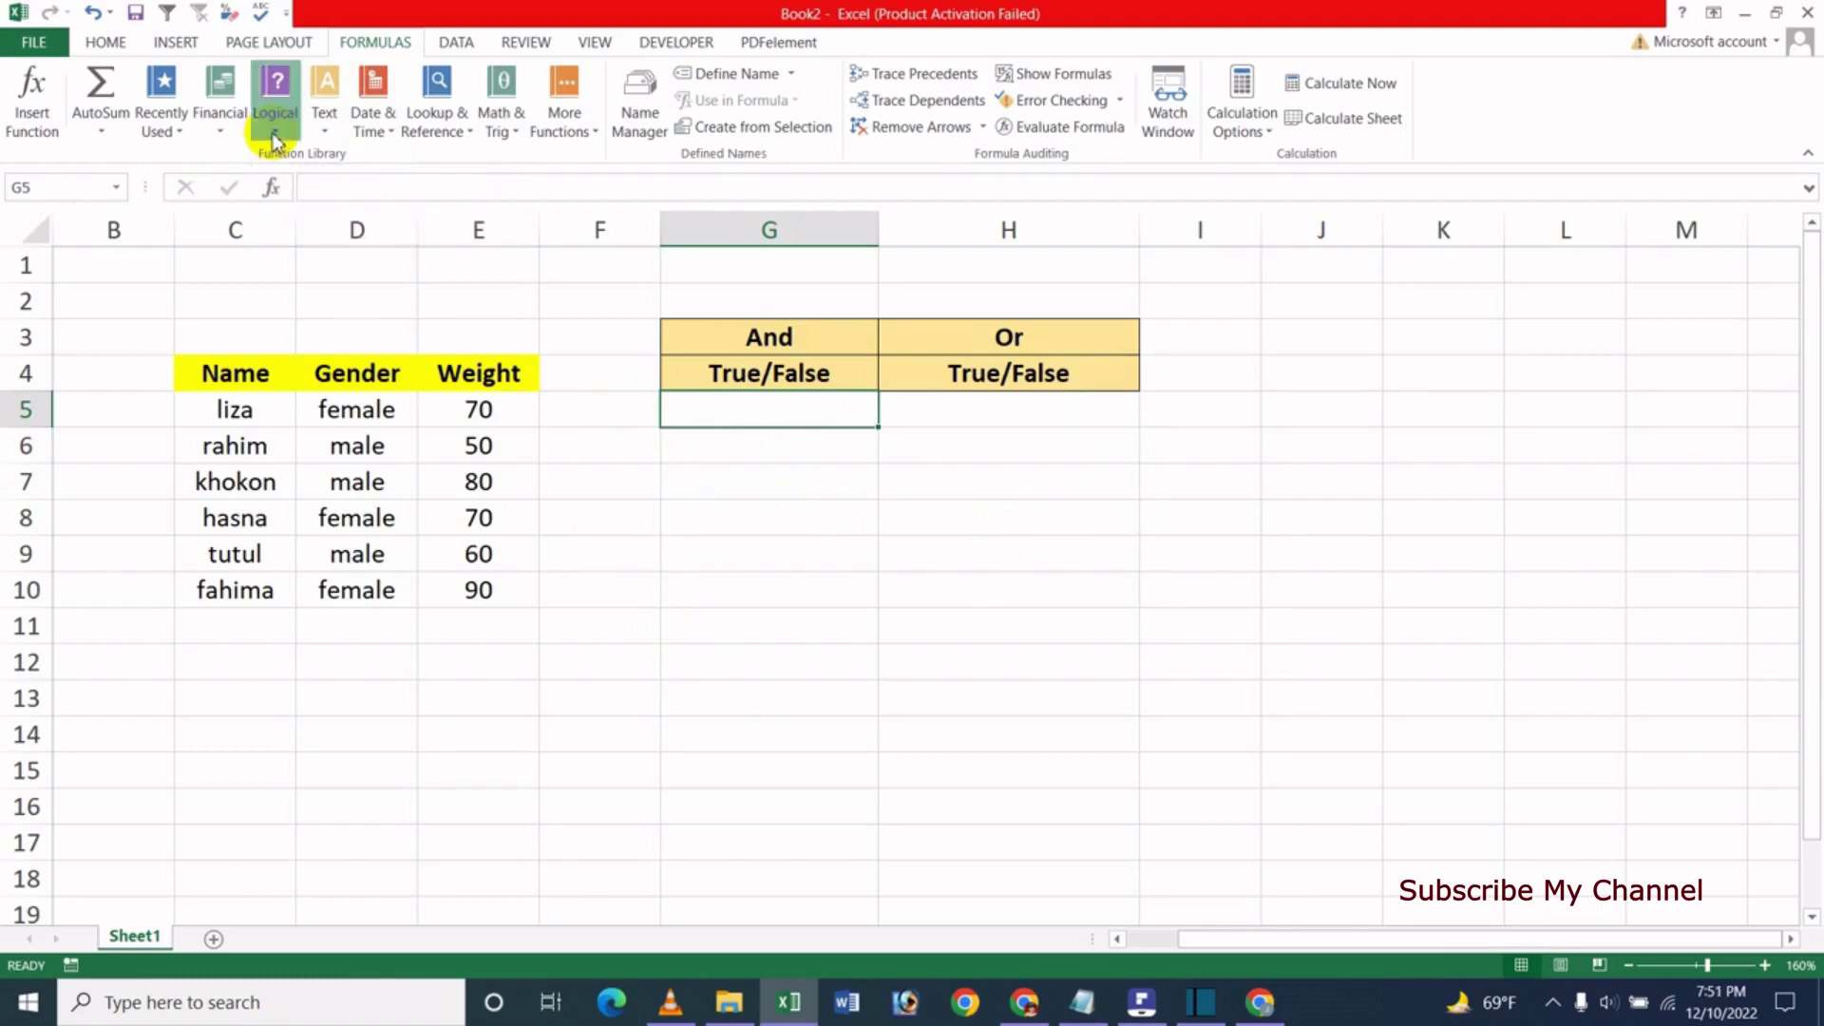
pyautogui.click(317, 156)
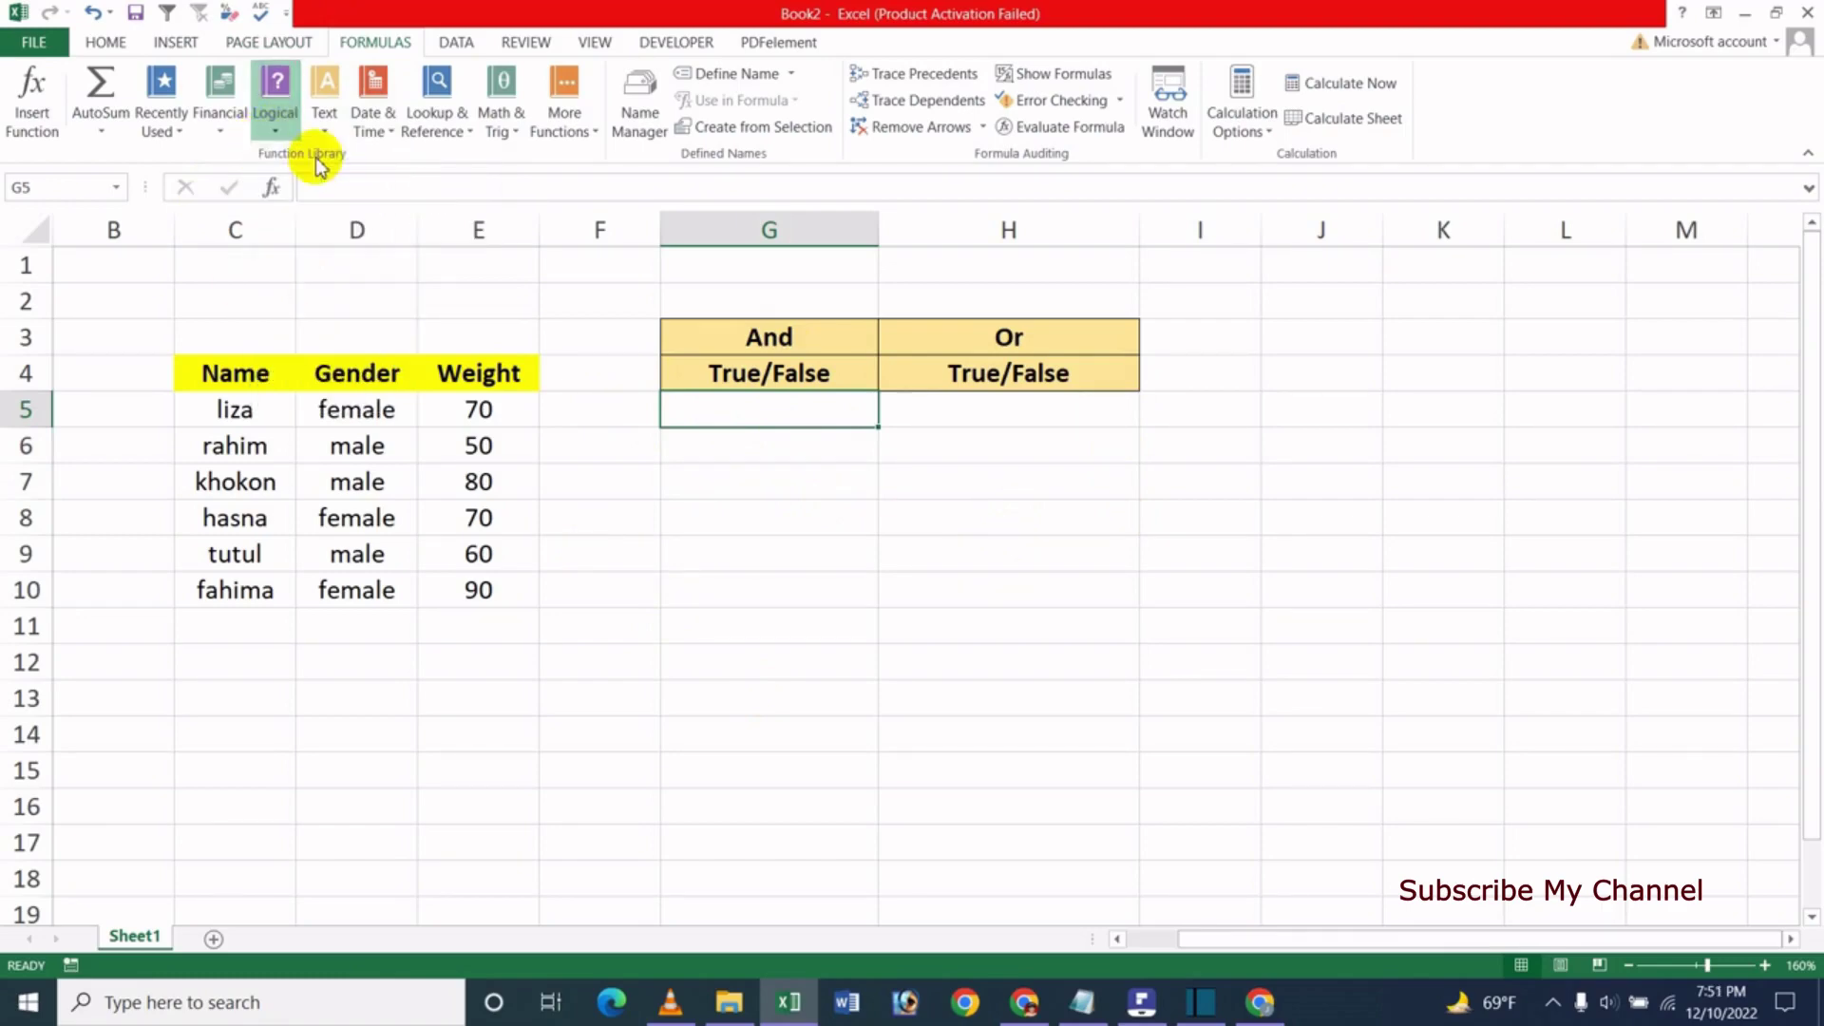
pyautogui.moveTo(1175, 490); pyautogui.dragTo(1267, 489)
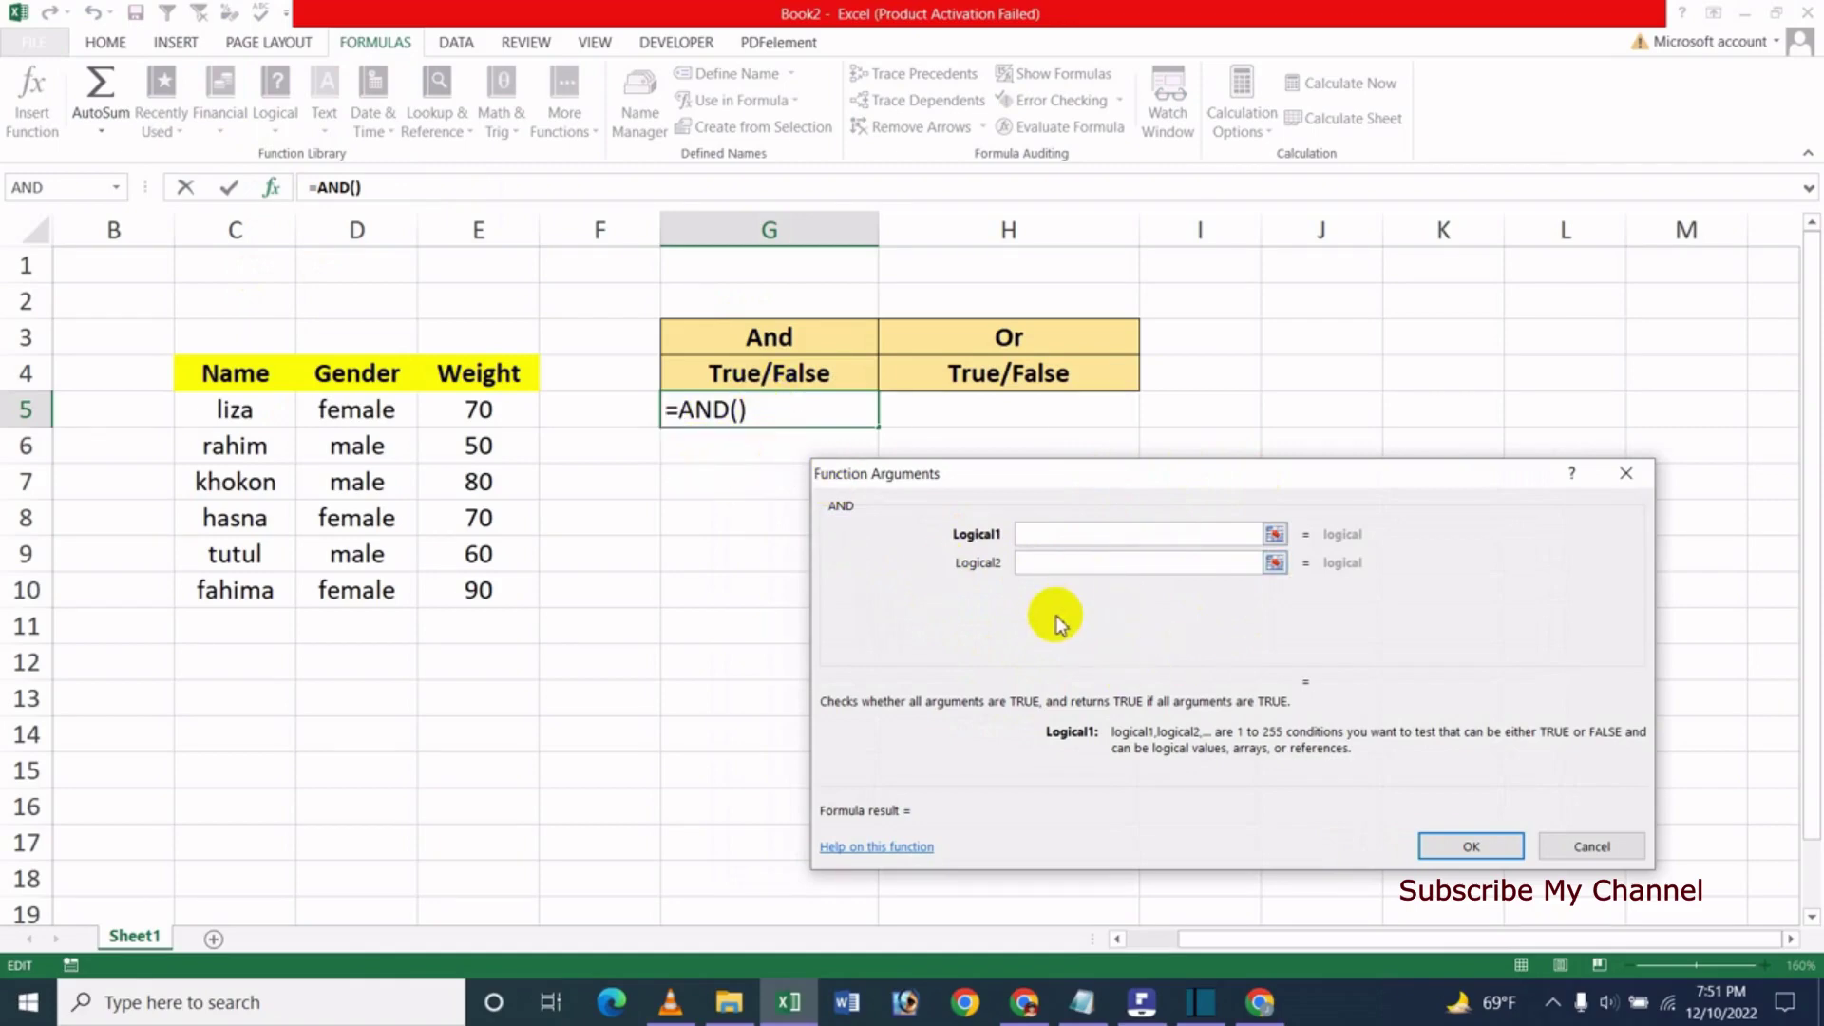
pyautogui.click(1582, 846)
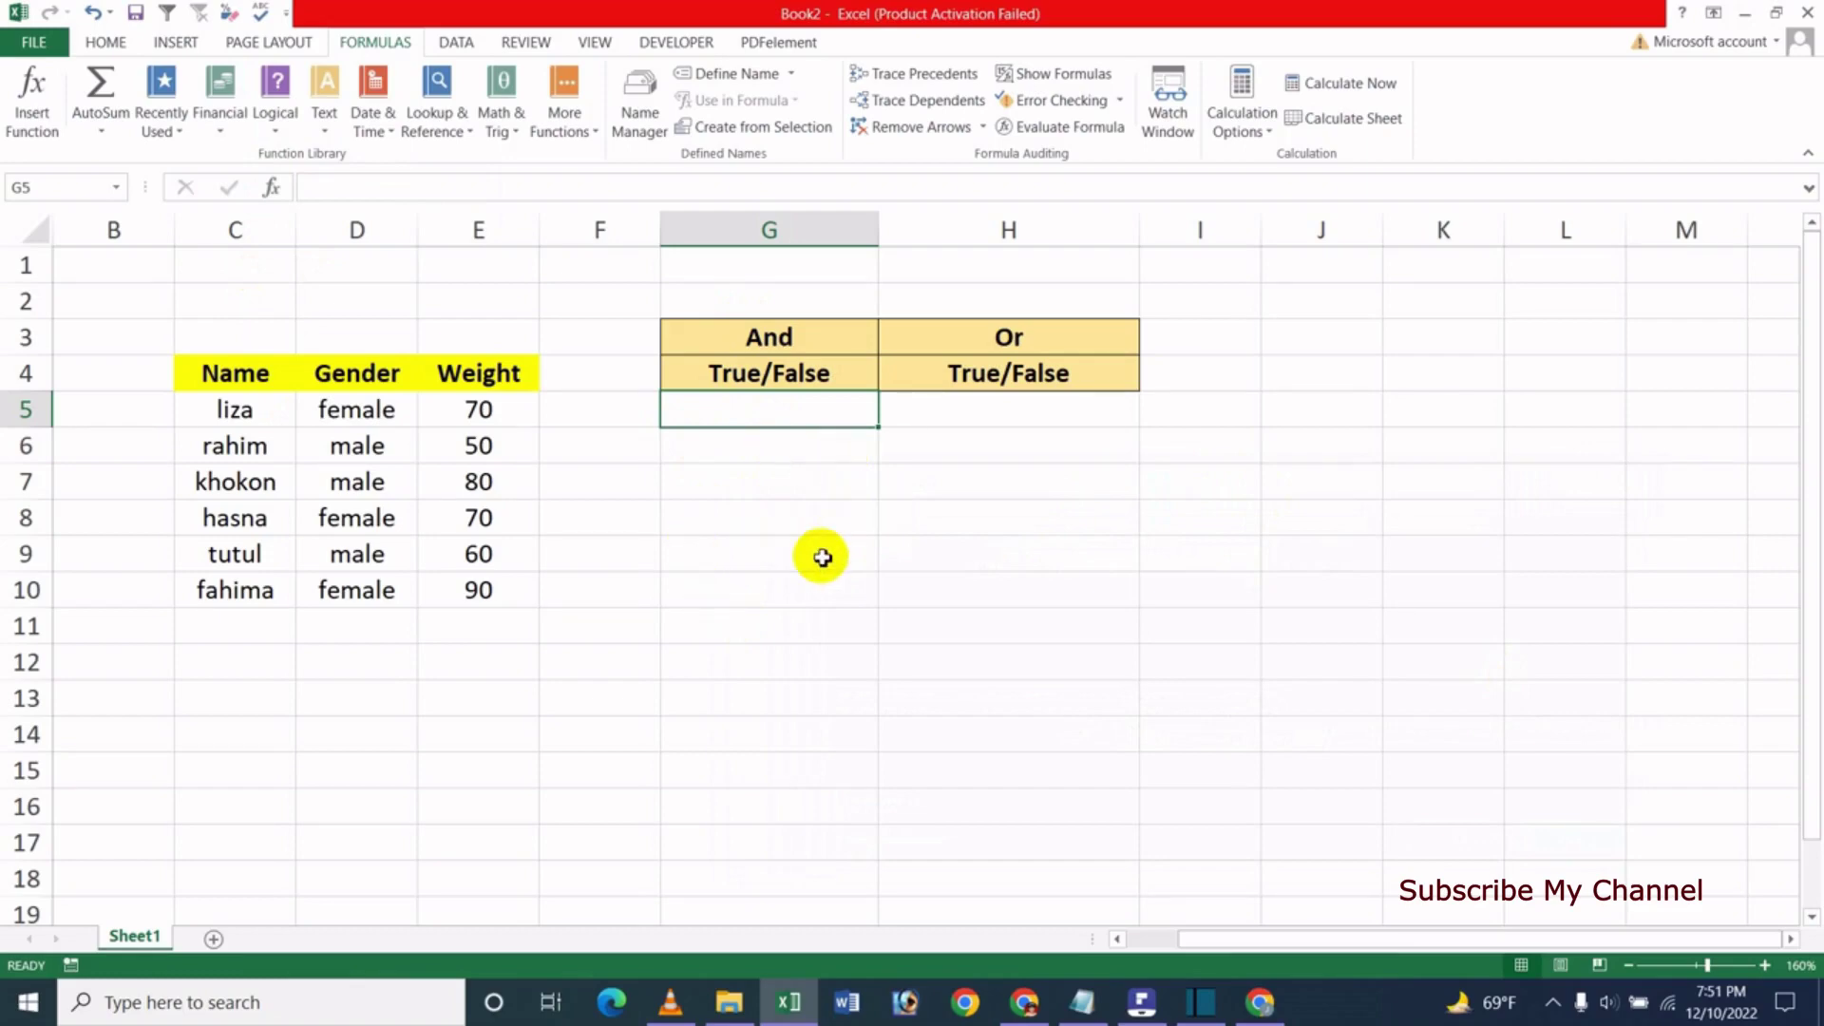
# Start an AND formula in G5 that references the gender in D5: =AND(D5.
pyautogui.write('=')
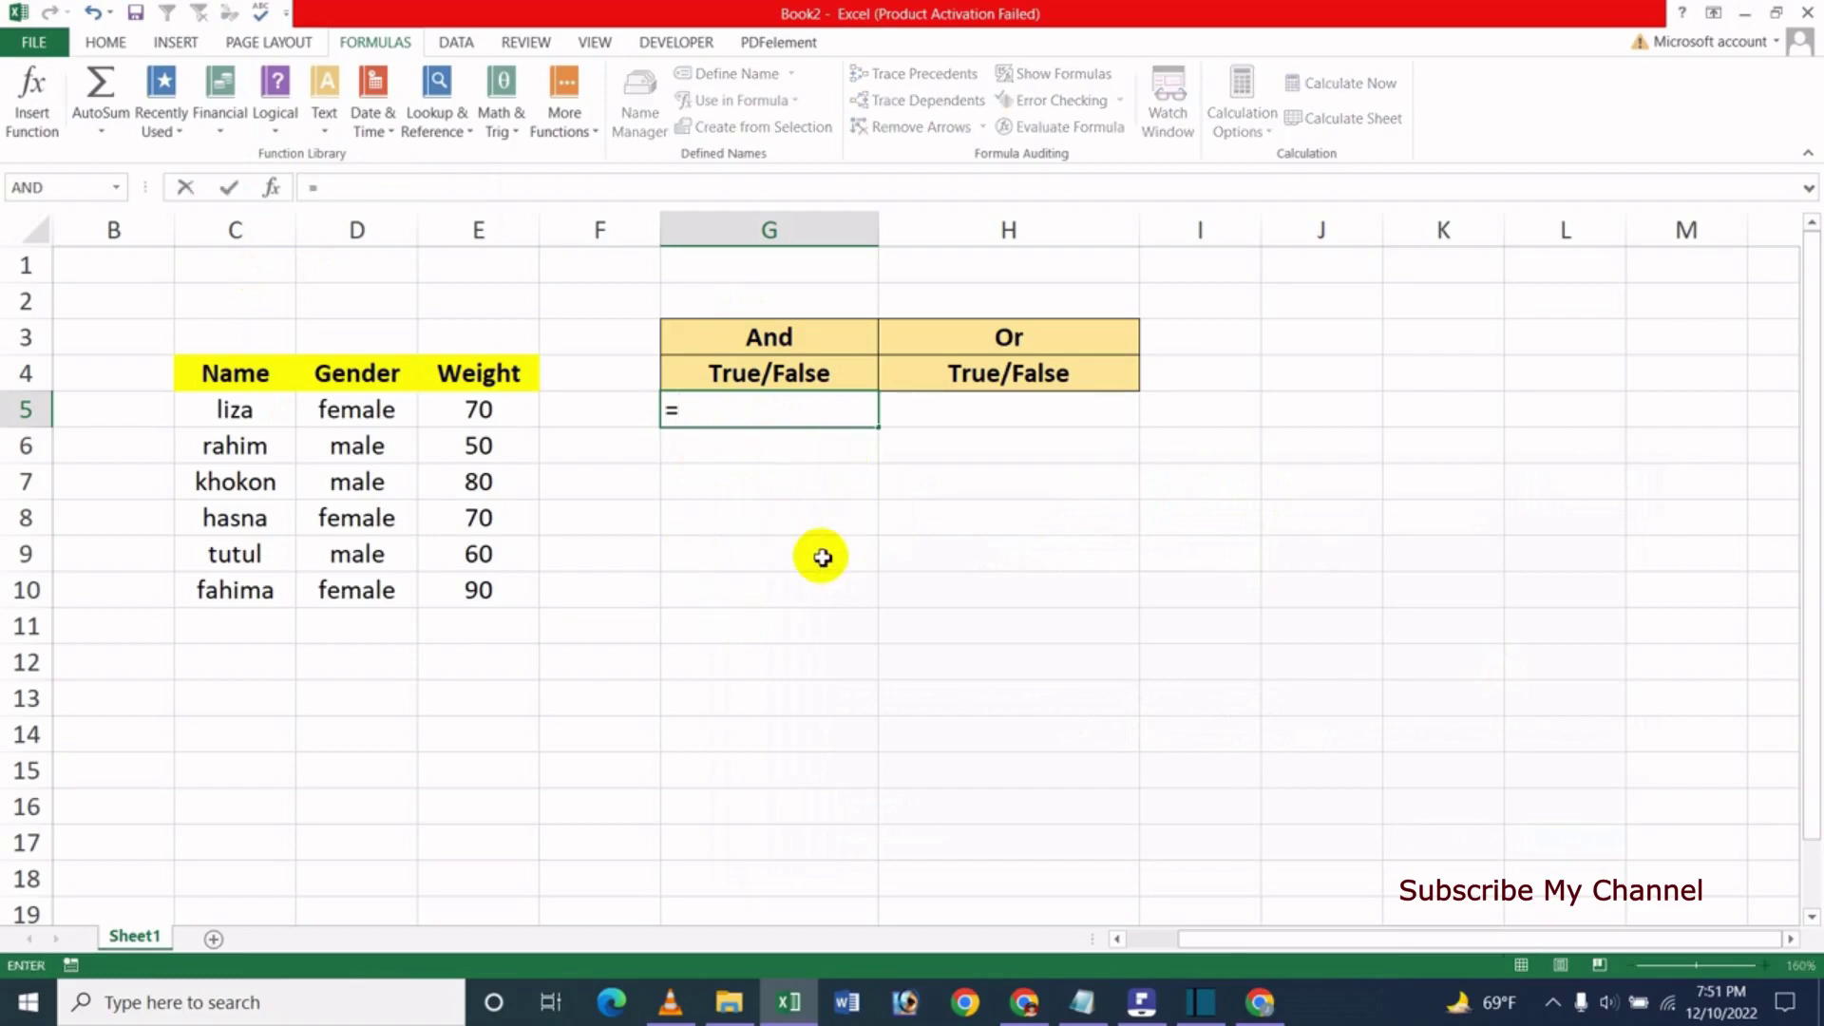
pyautogui.write('and')
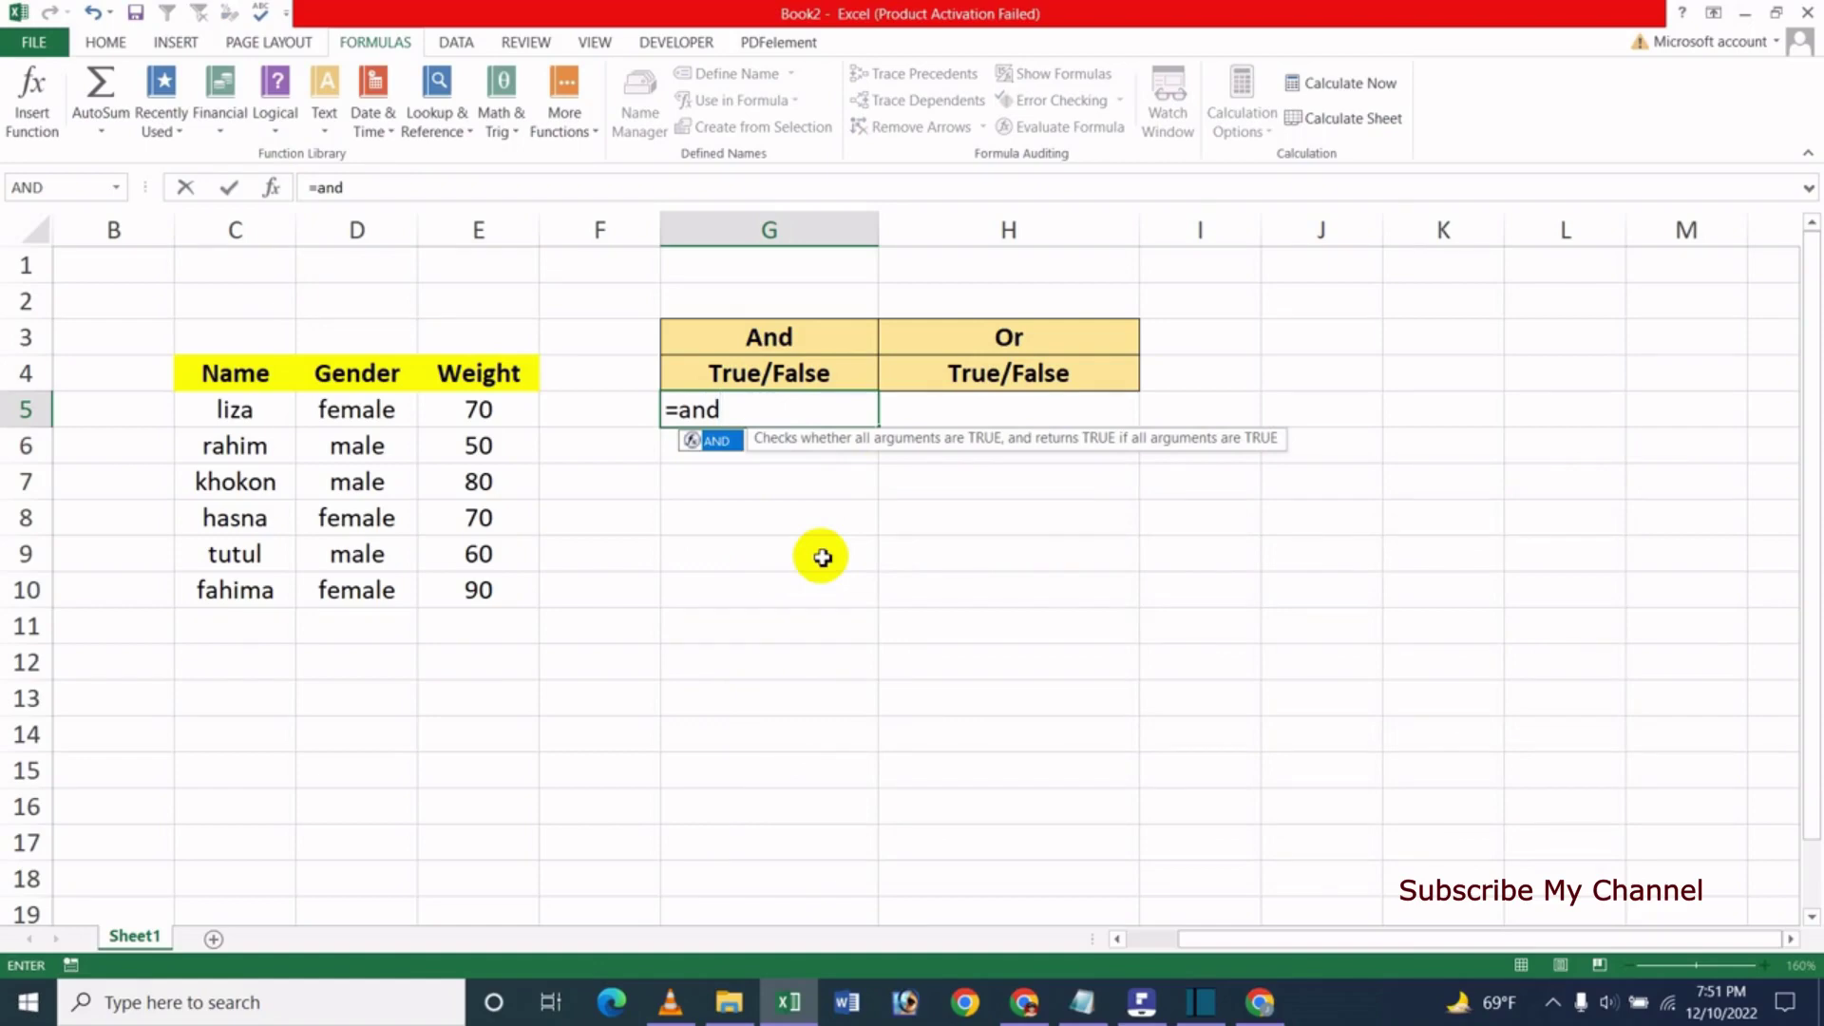
pyautogui.press('Tab')
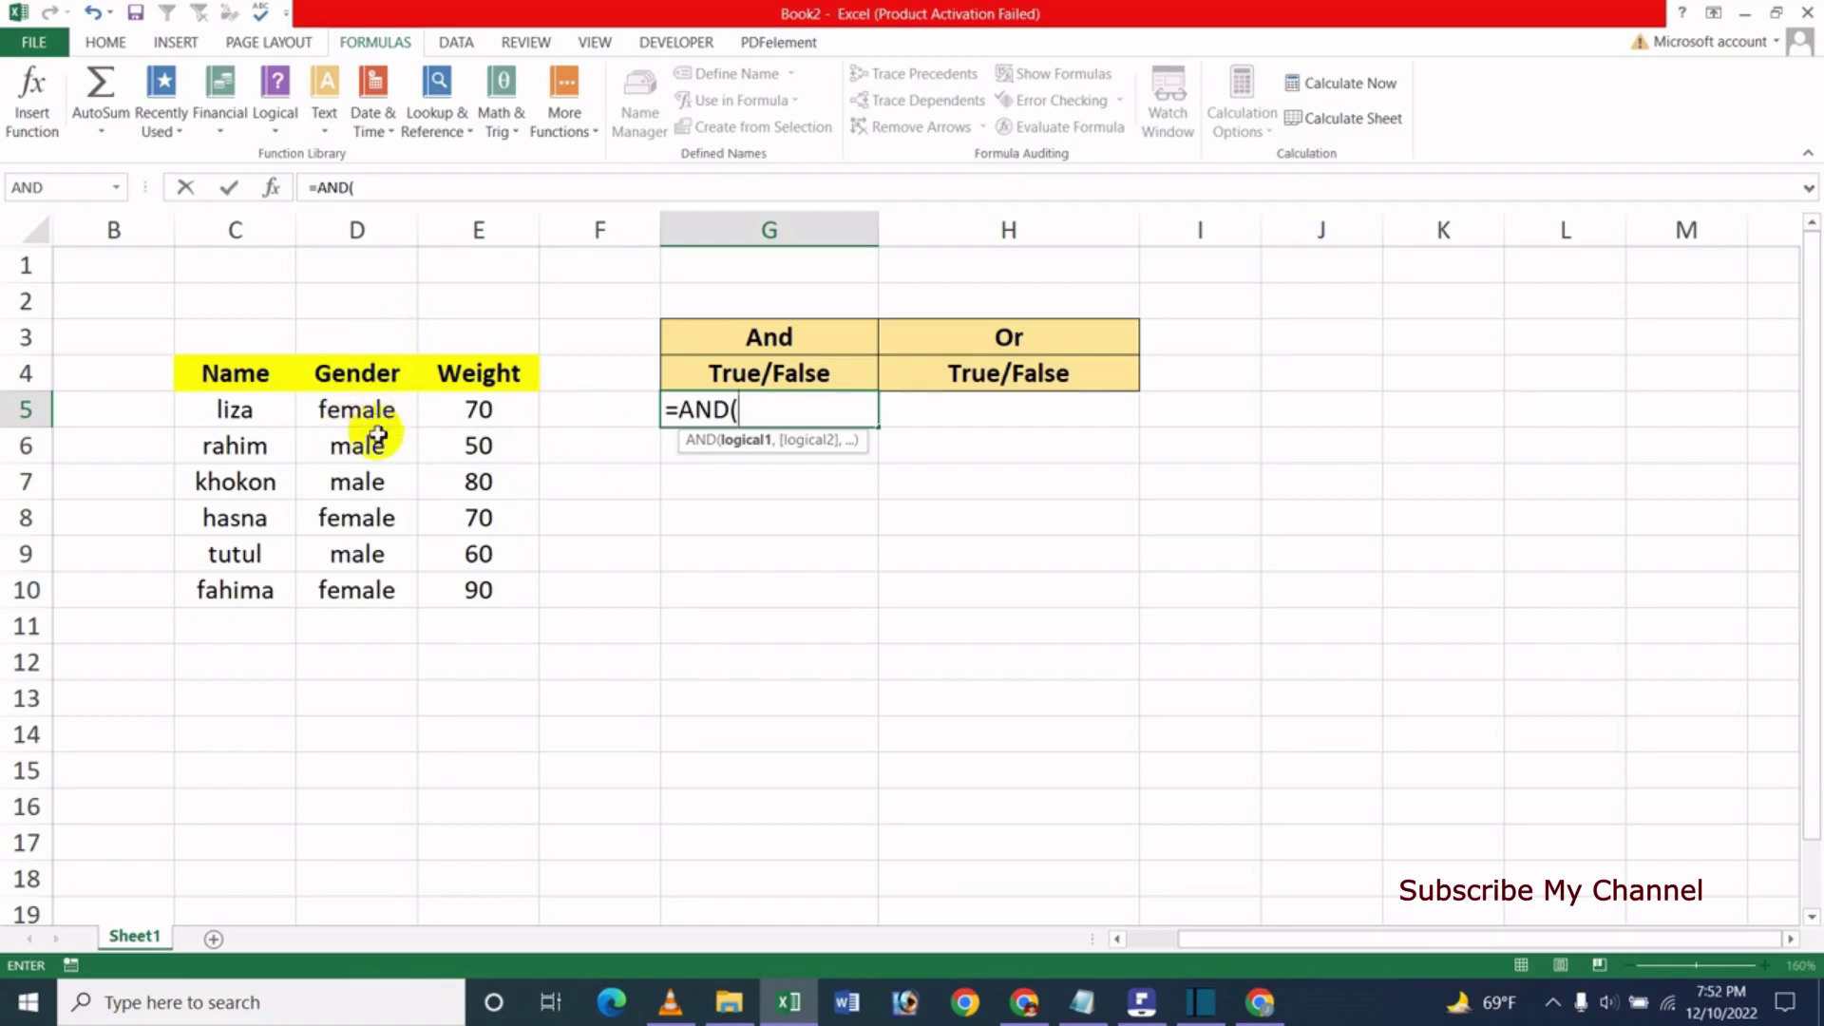
pyautogui.click(364, 409)
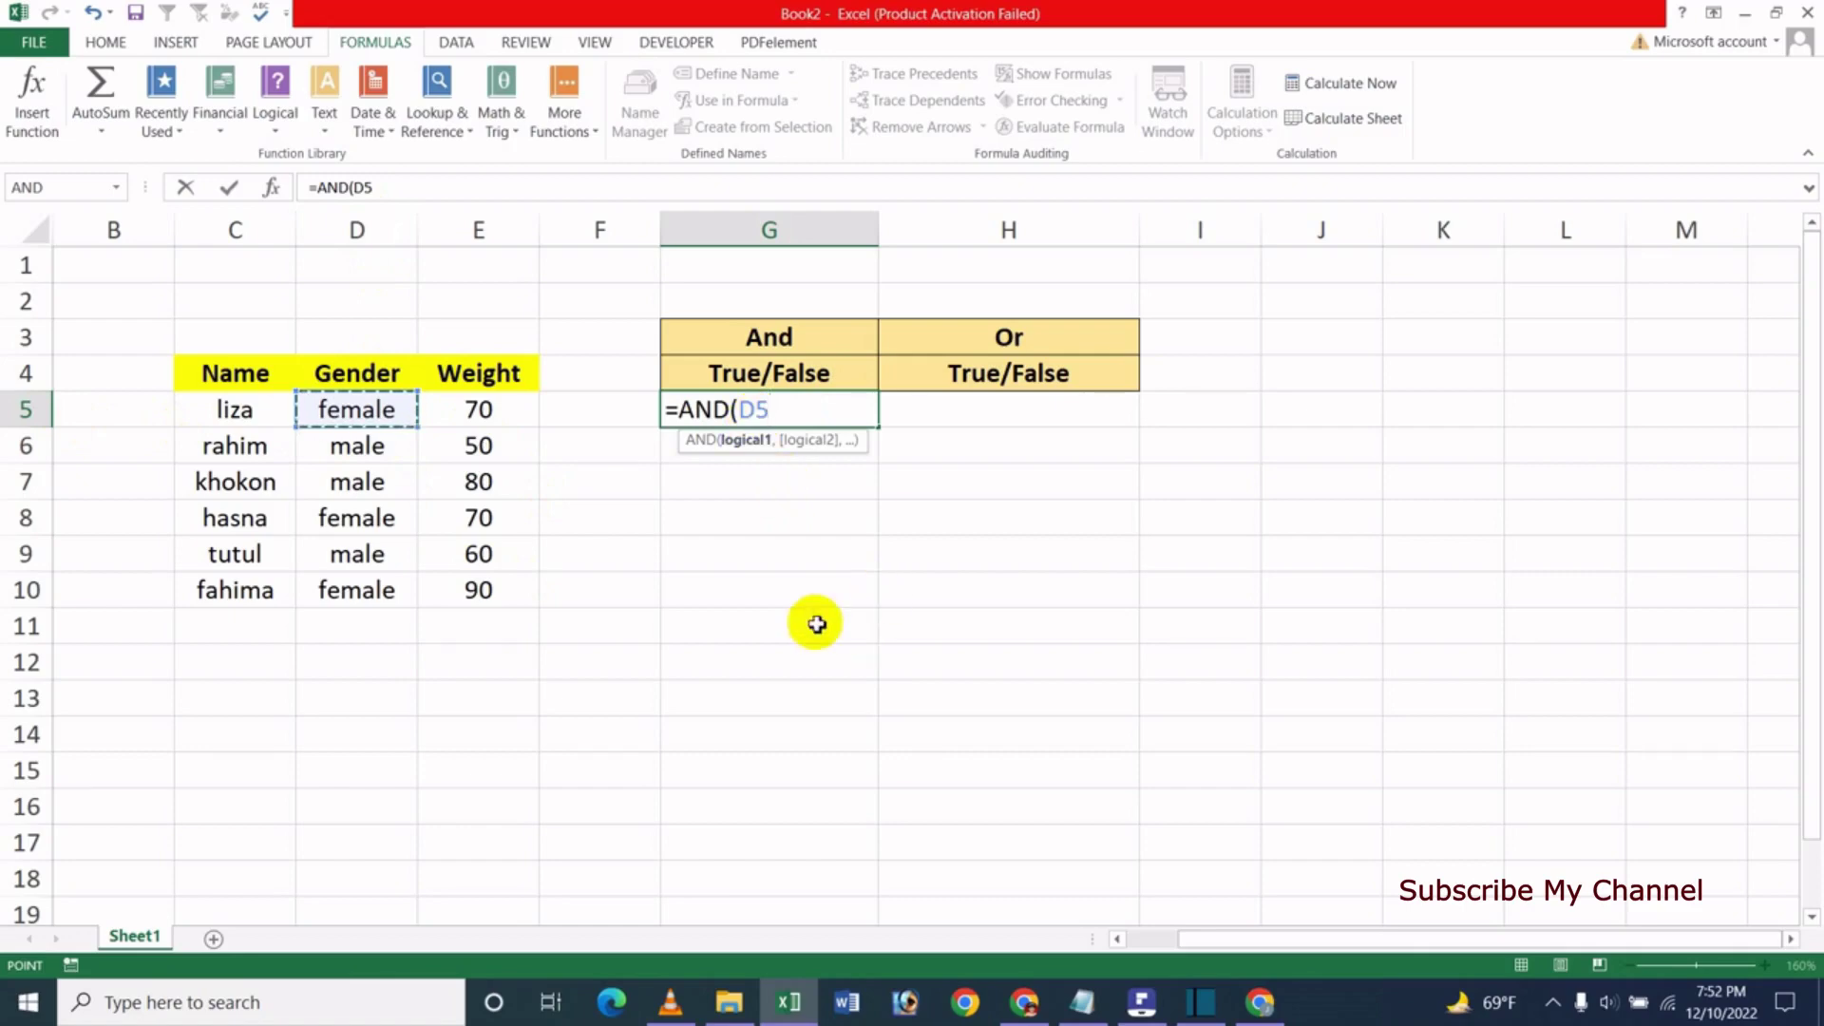
# Complete the first AND condition as D5="male" followed by a comma.
pyautogui.write('=')
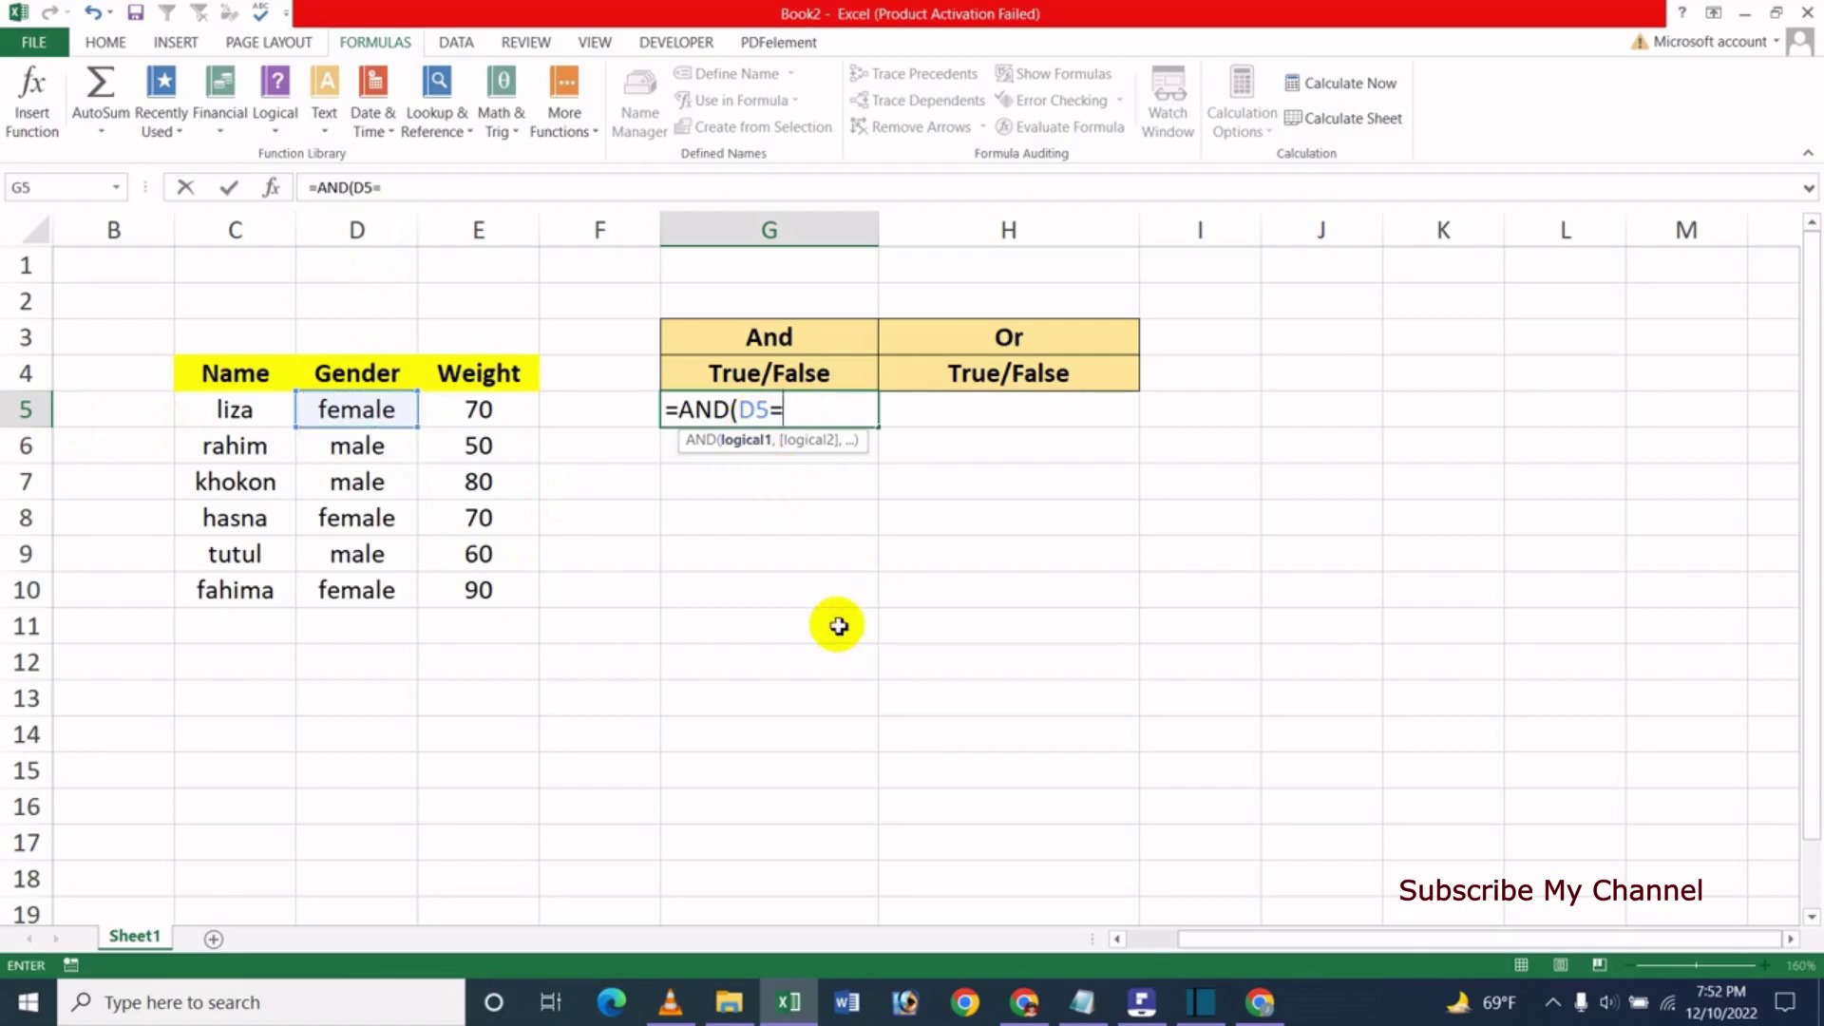
pyautogui.write('"ma')
pyautogui.write('le')
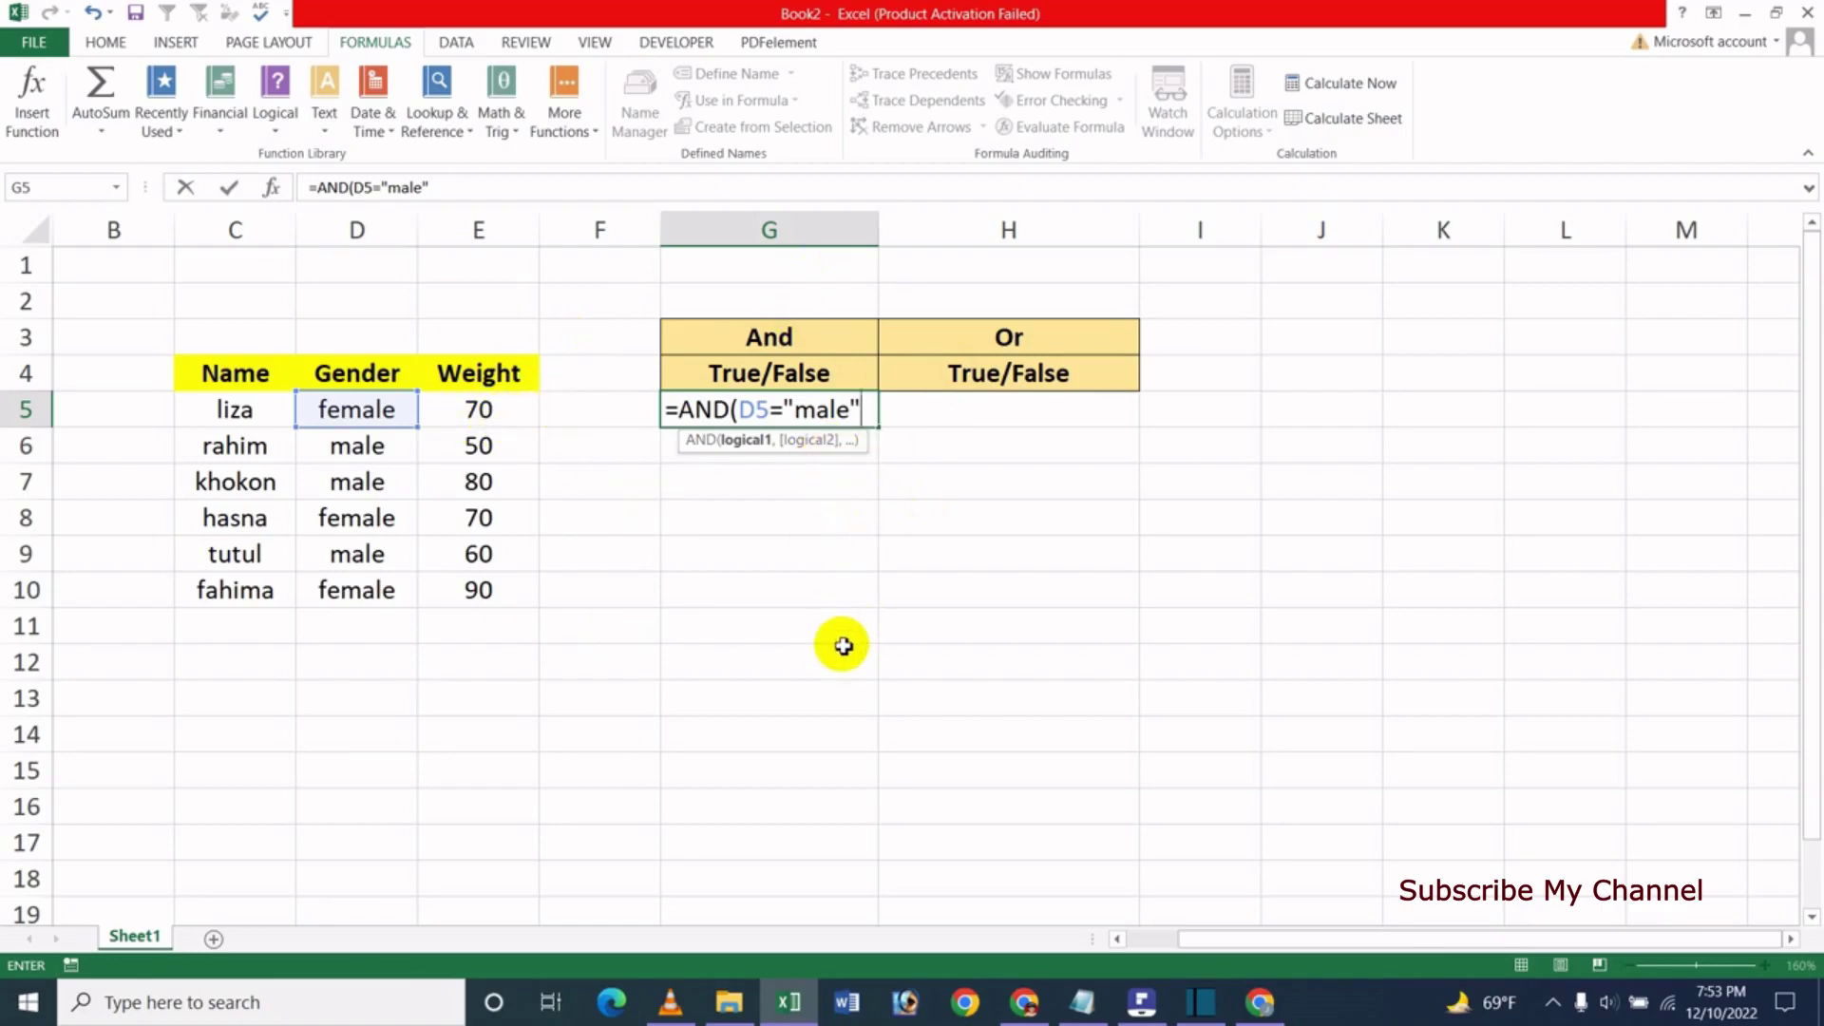
pyautogui.write(',')
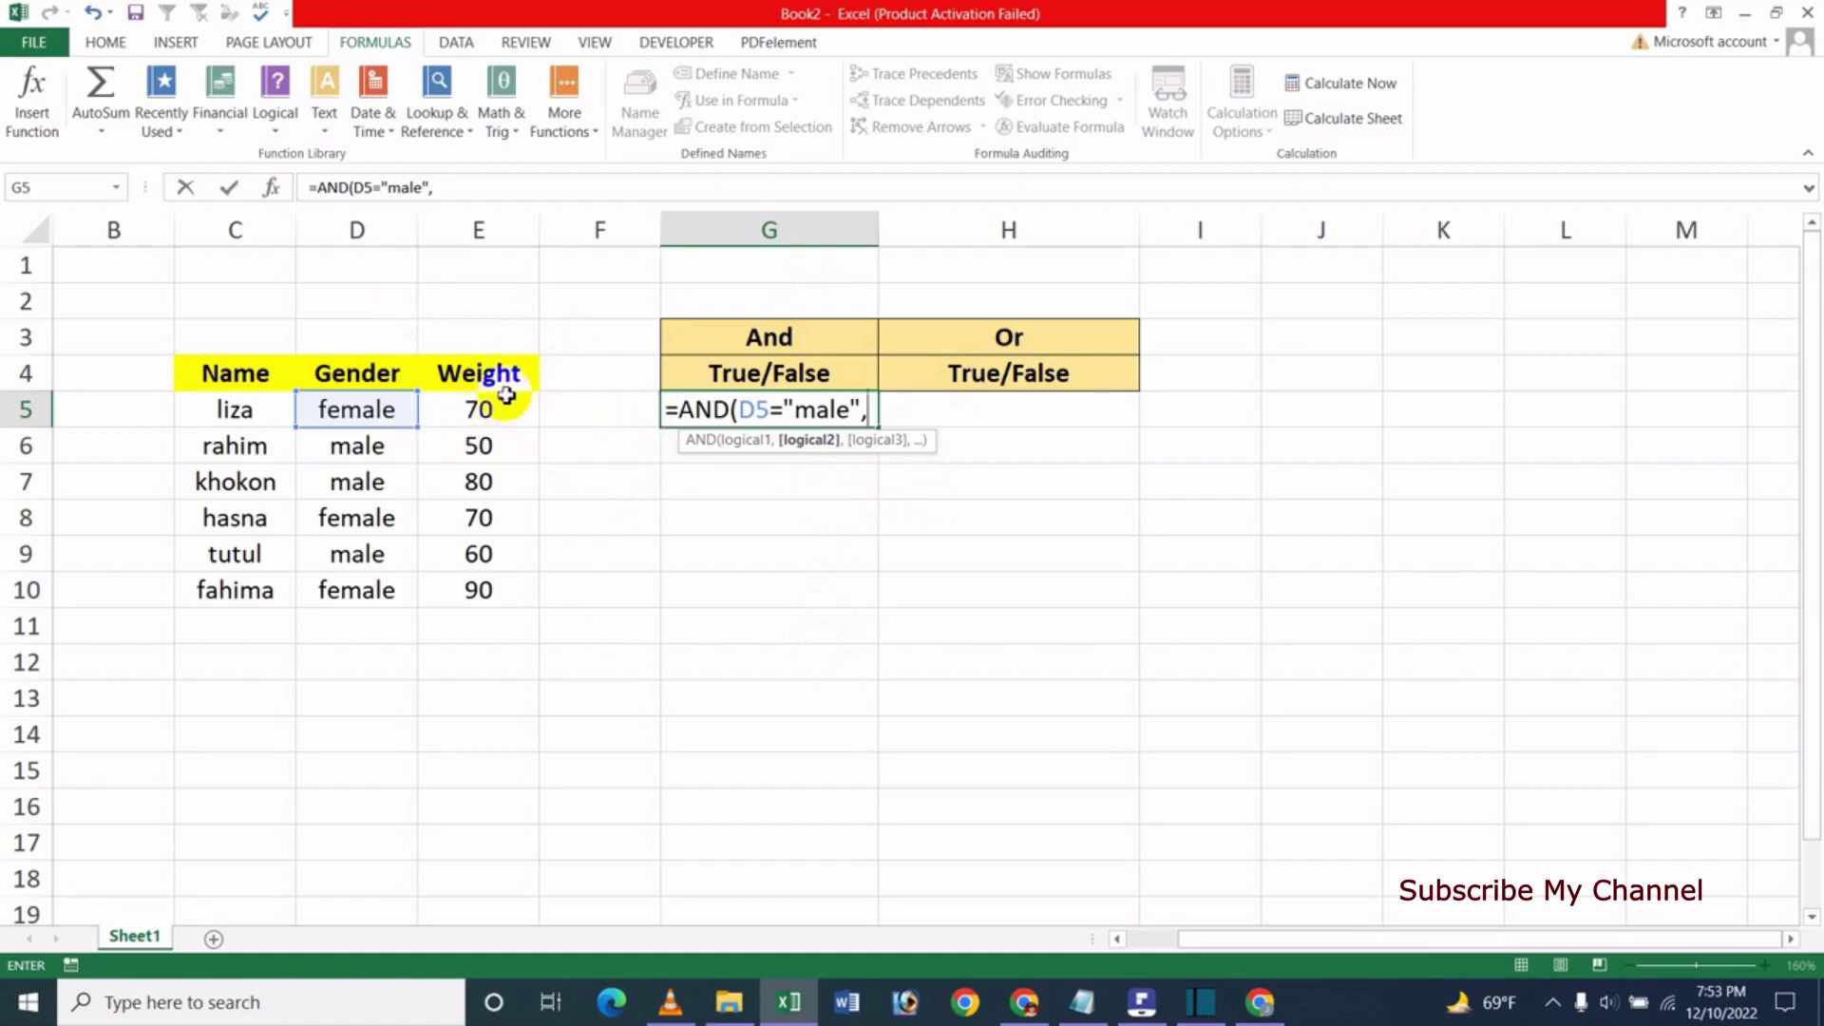
# Finish G5 as =AND(D5="male",E5>=65), which returns FALSE for the first row.
pyautogui.click(502, 416)
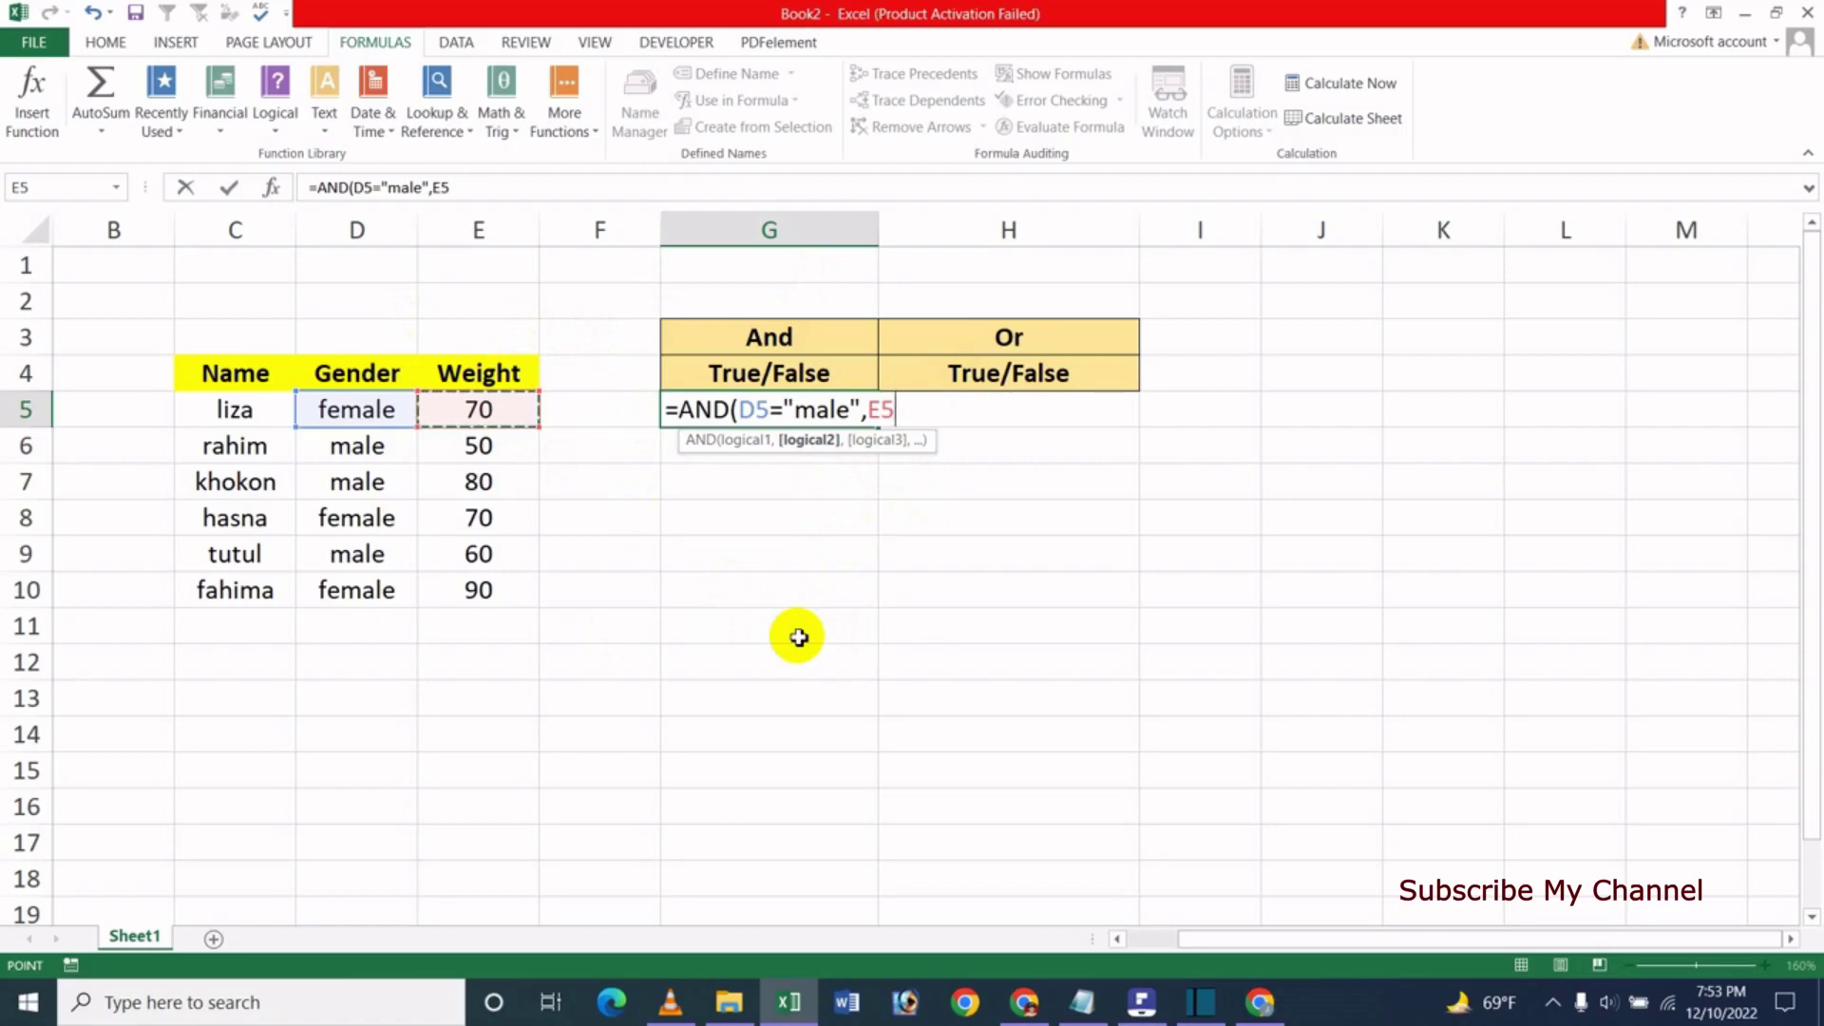
pyautogui.write('>=')
pyautogui.write('6')
pyautogui.write('5')
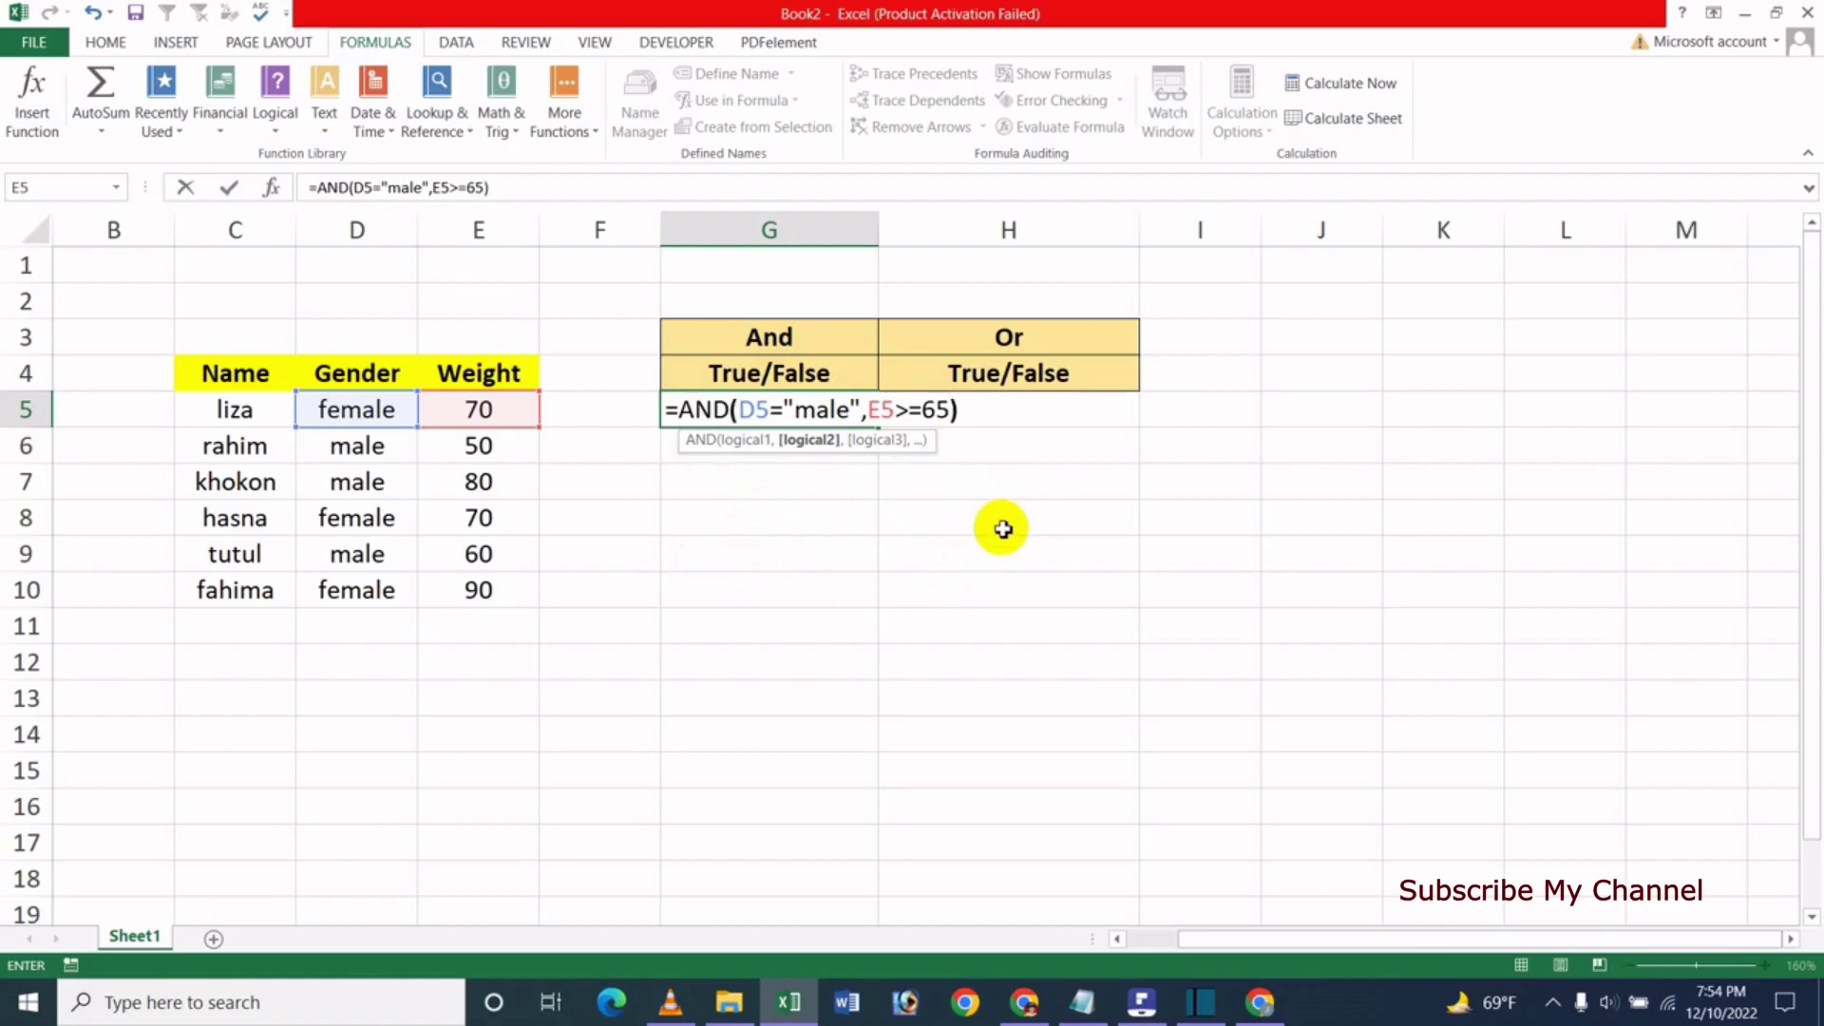
pyautogui.press('Return')
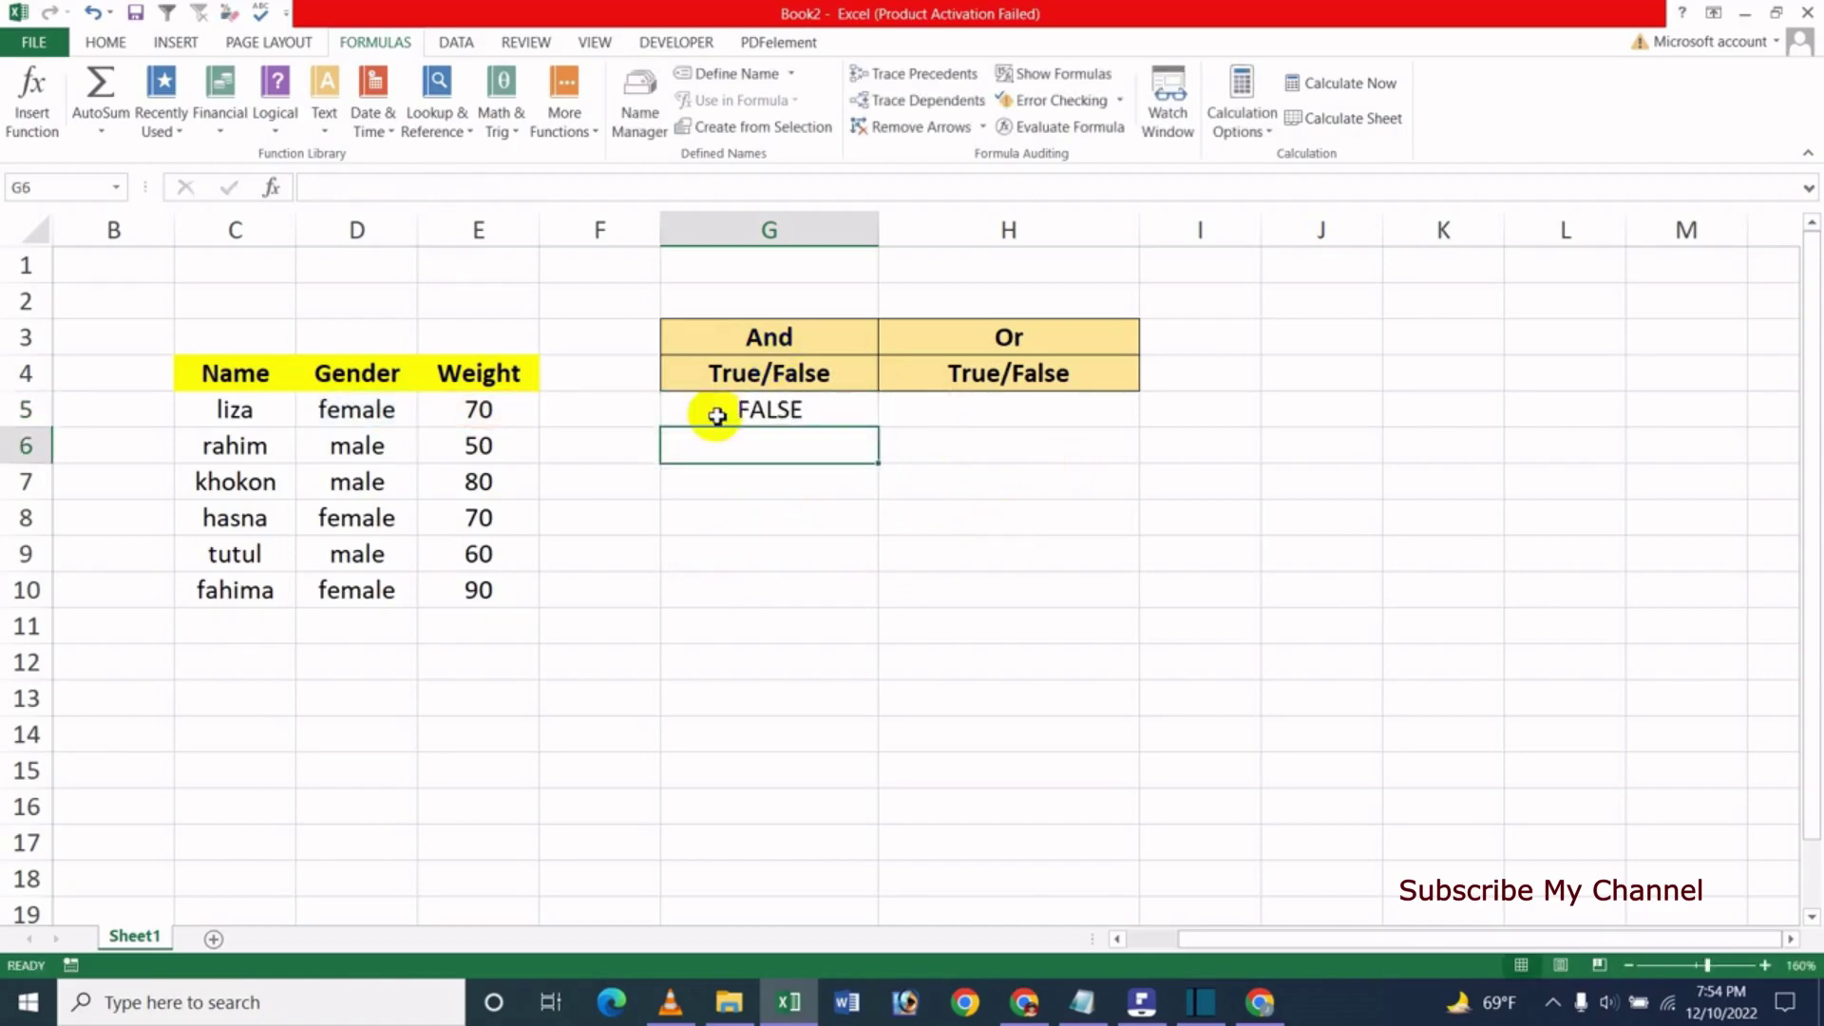
# Fill the AND formula from G5 down through G10.
pyautogui.click(744, 409)
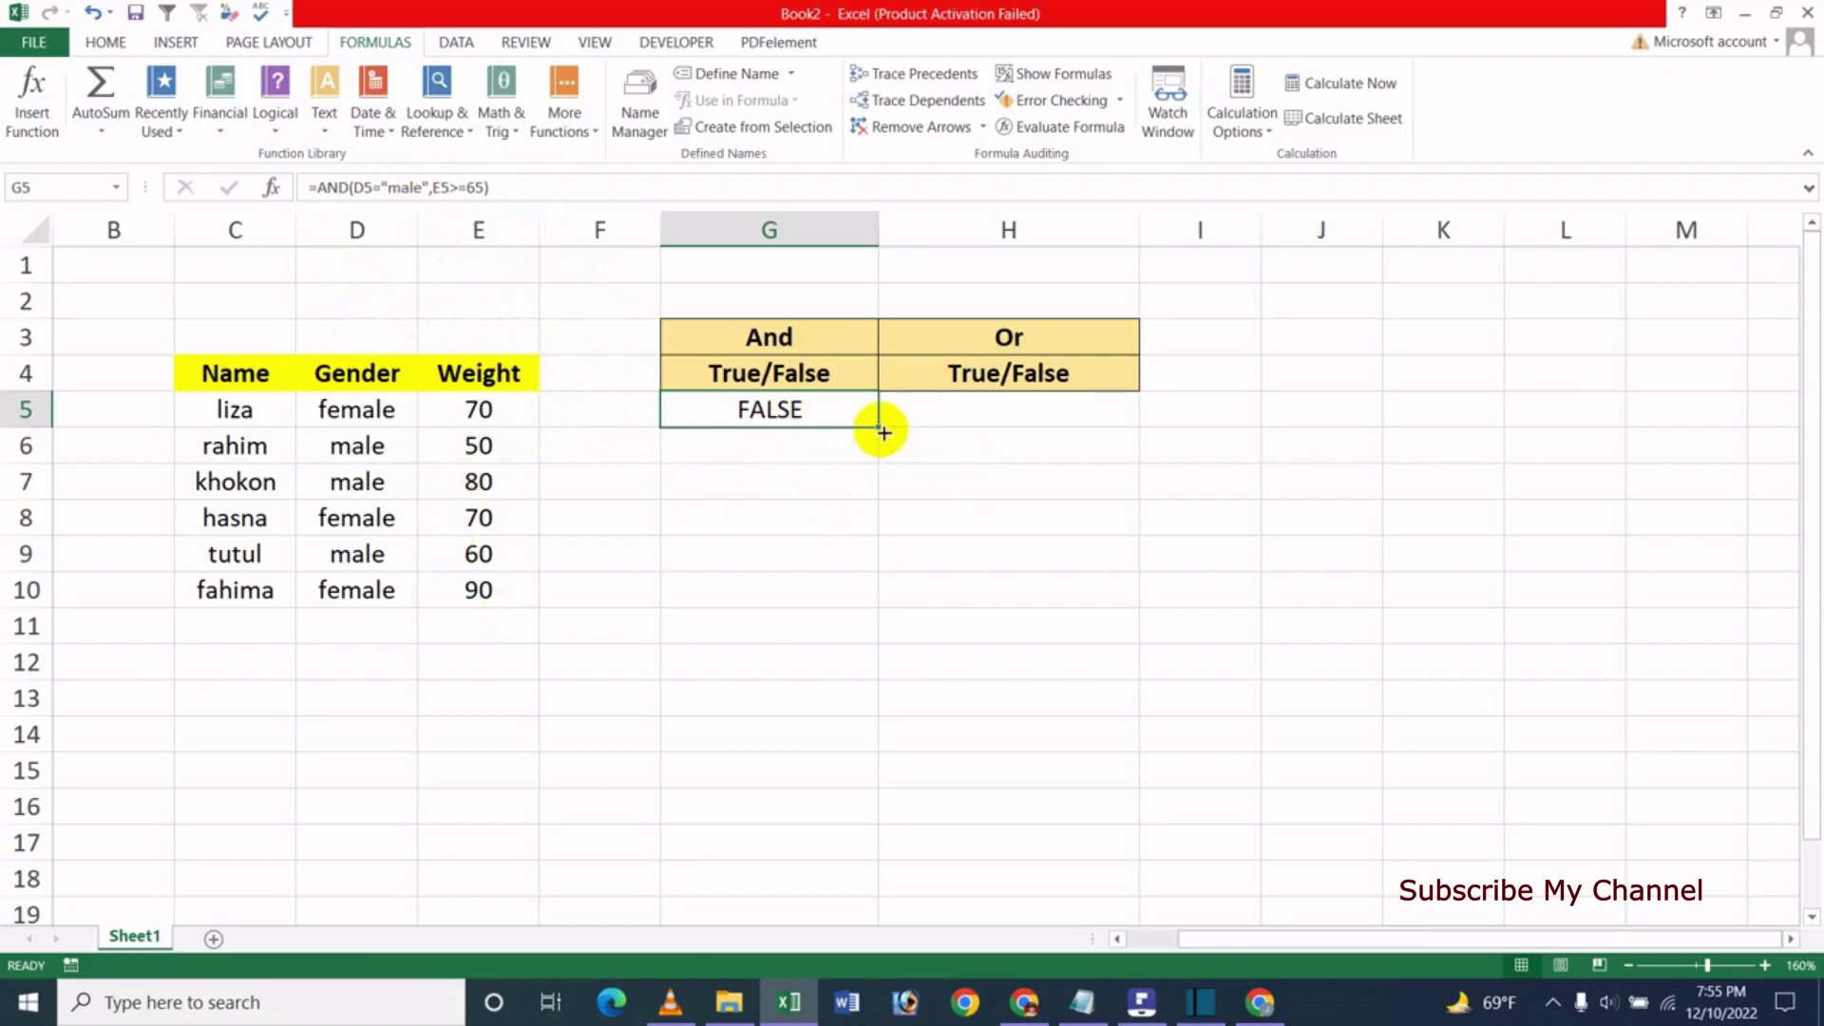
pyautogui.moveTo(883, 433); pyautogui.dragTo(866, 606)
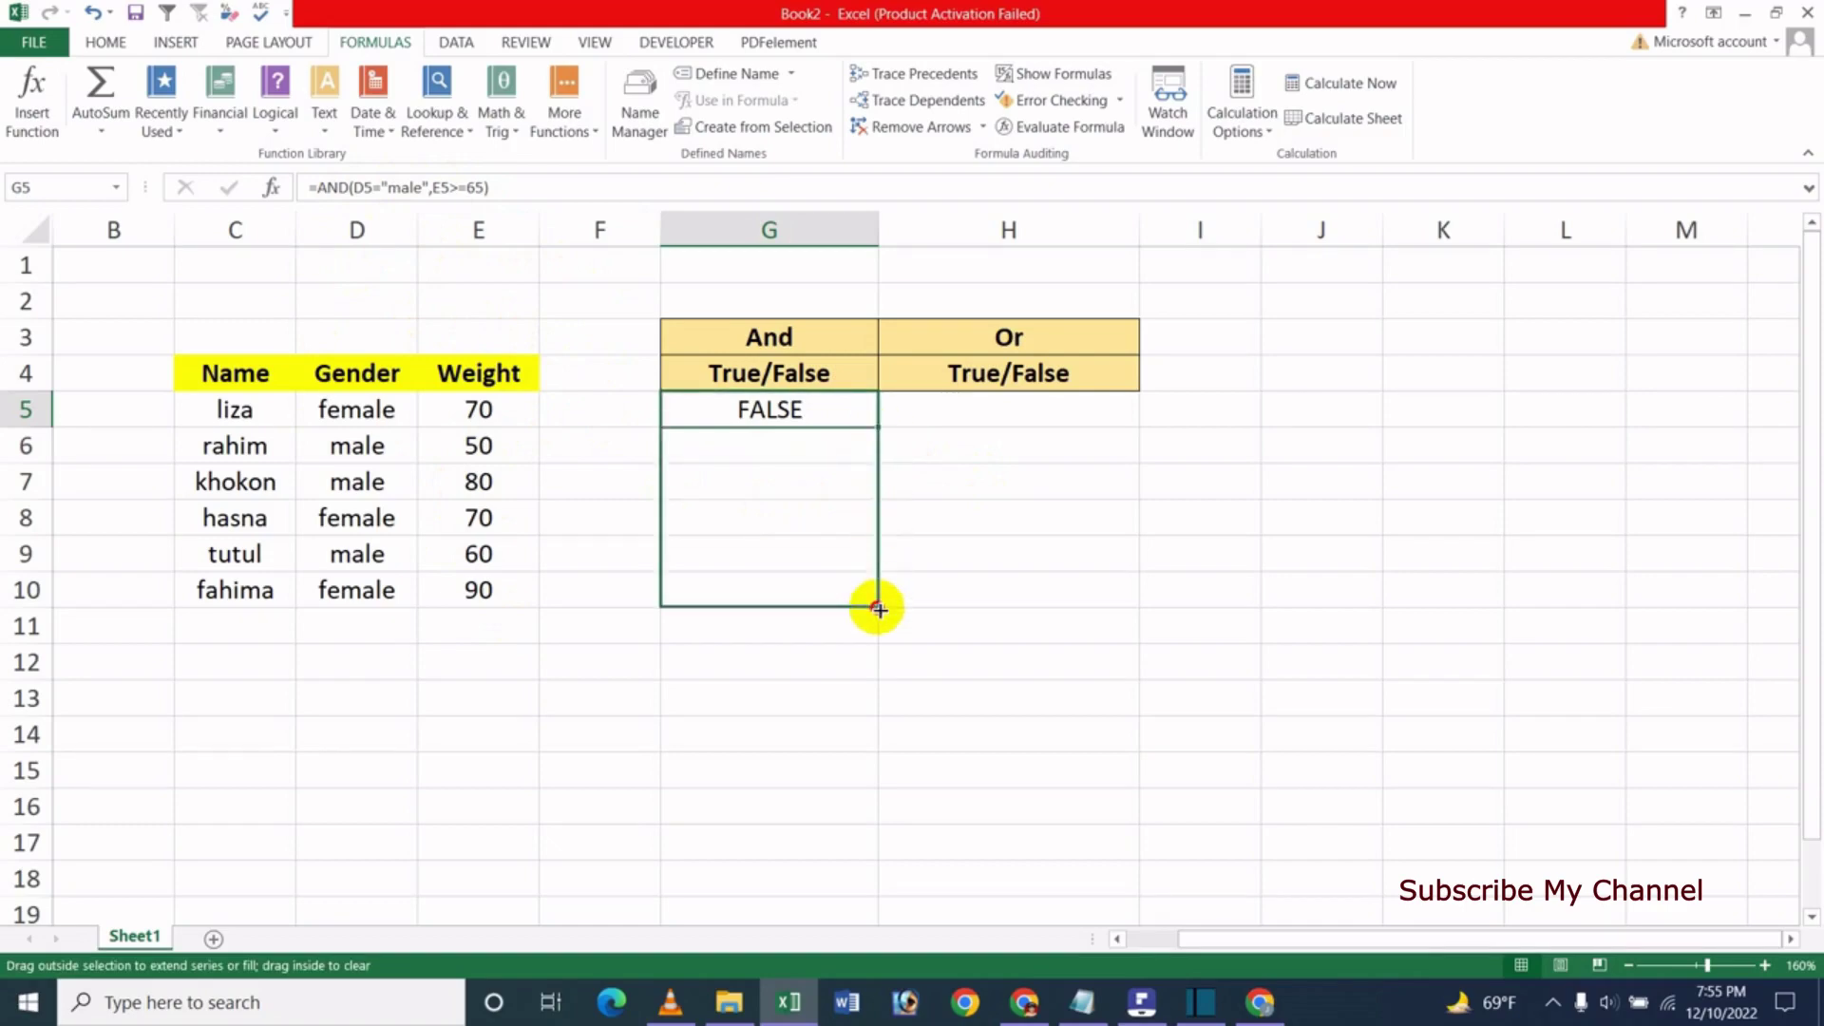
pyautogui.click(754, 673)
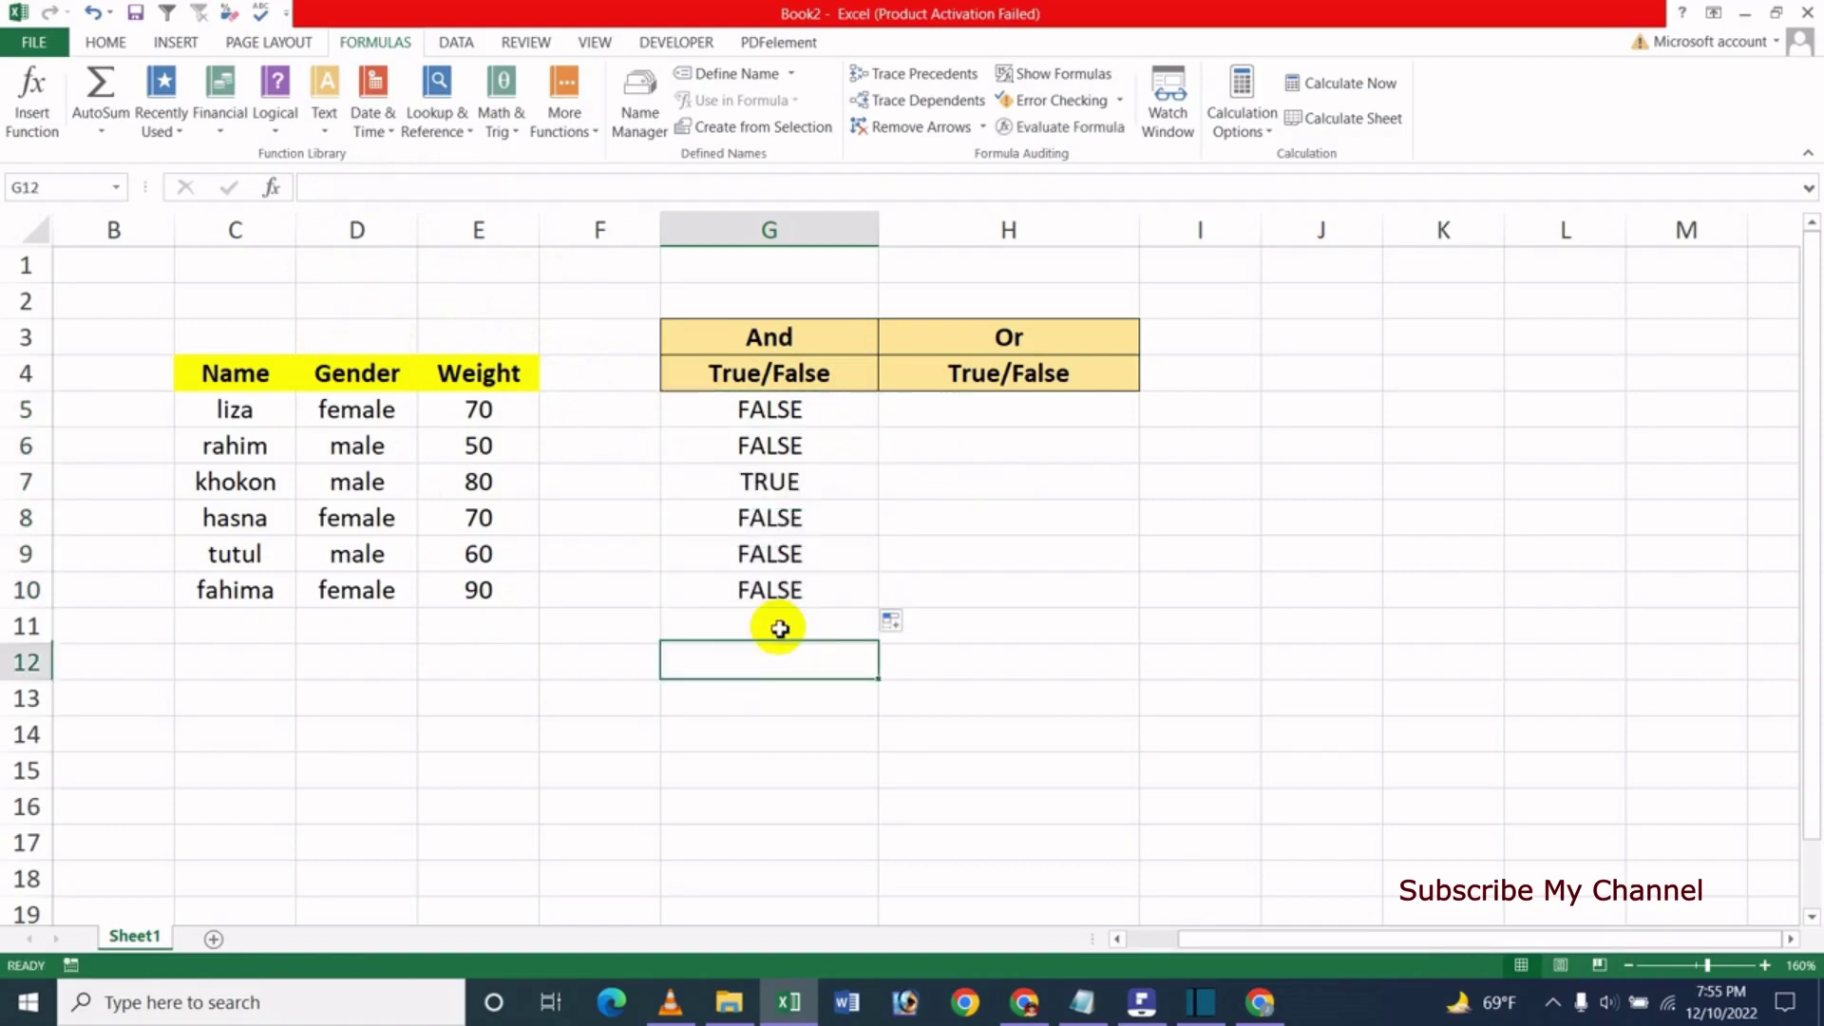
# Compare the copied formulas with the gender and weight values in rows 6, 7 and 9, ending on E6.
pyautogui.click(794, 448)
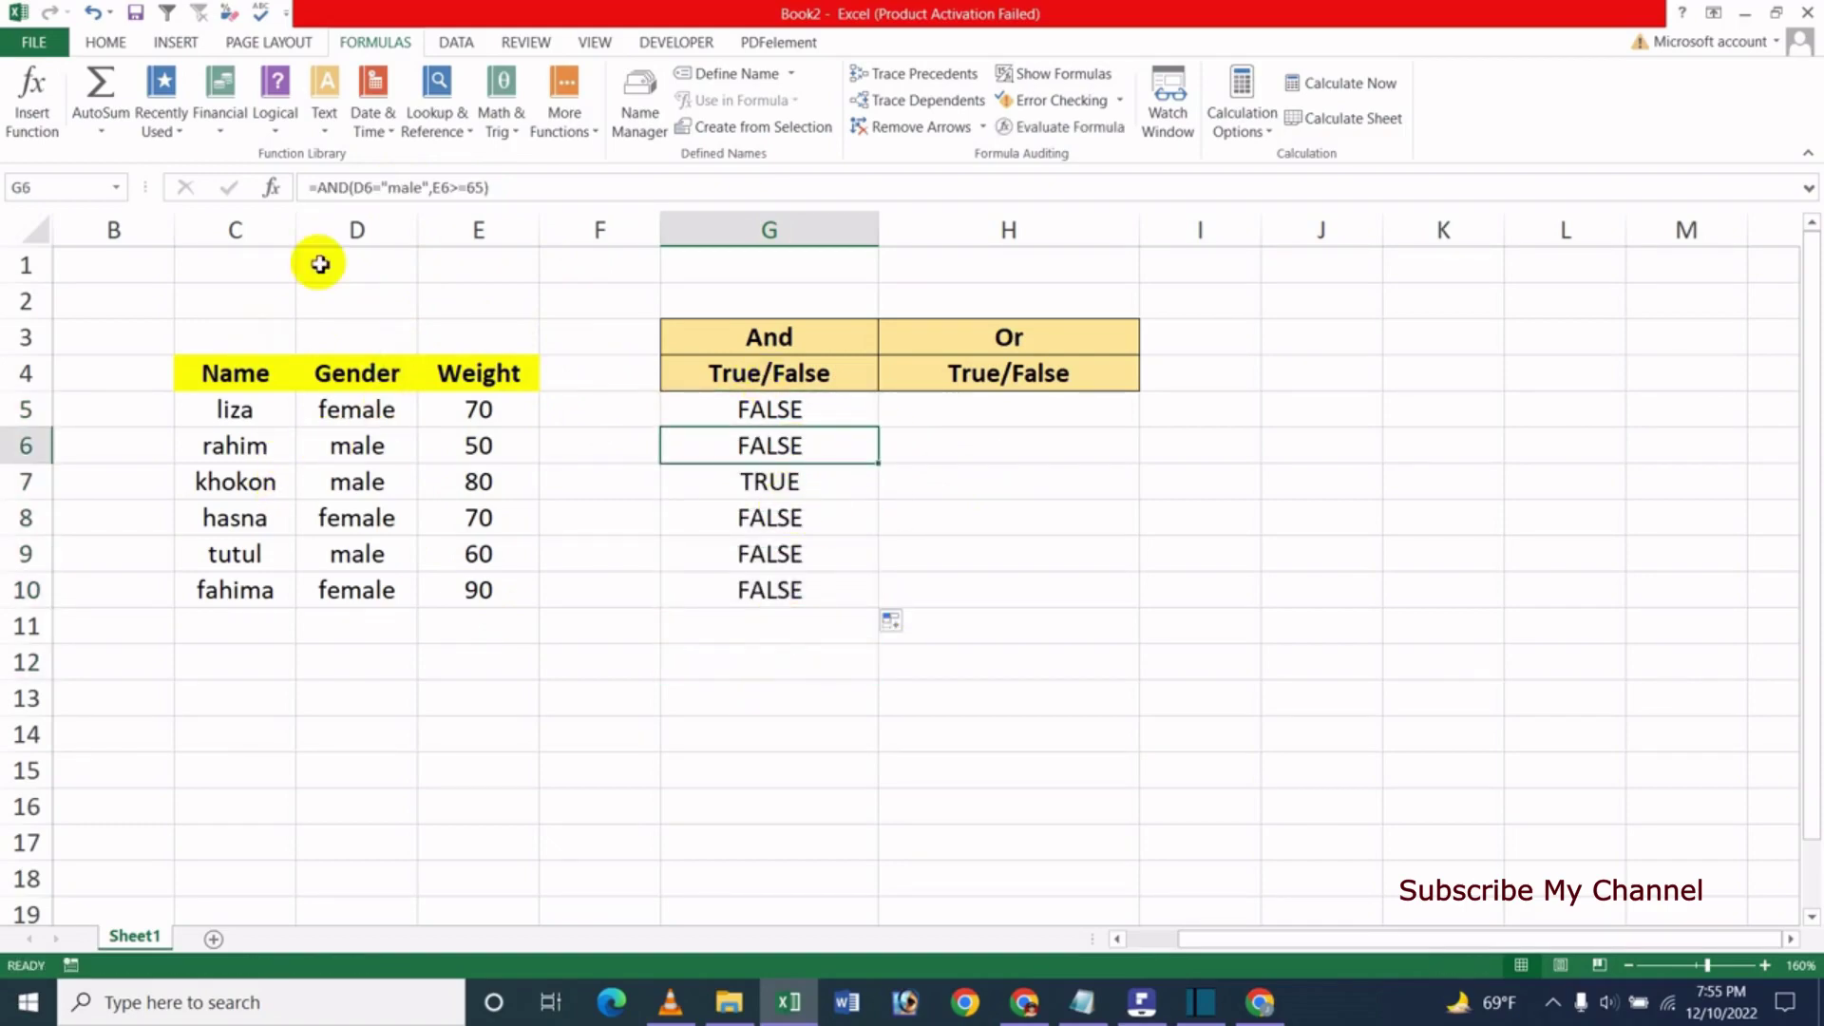
pyautogui.click(357, 446)
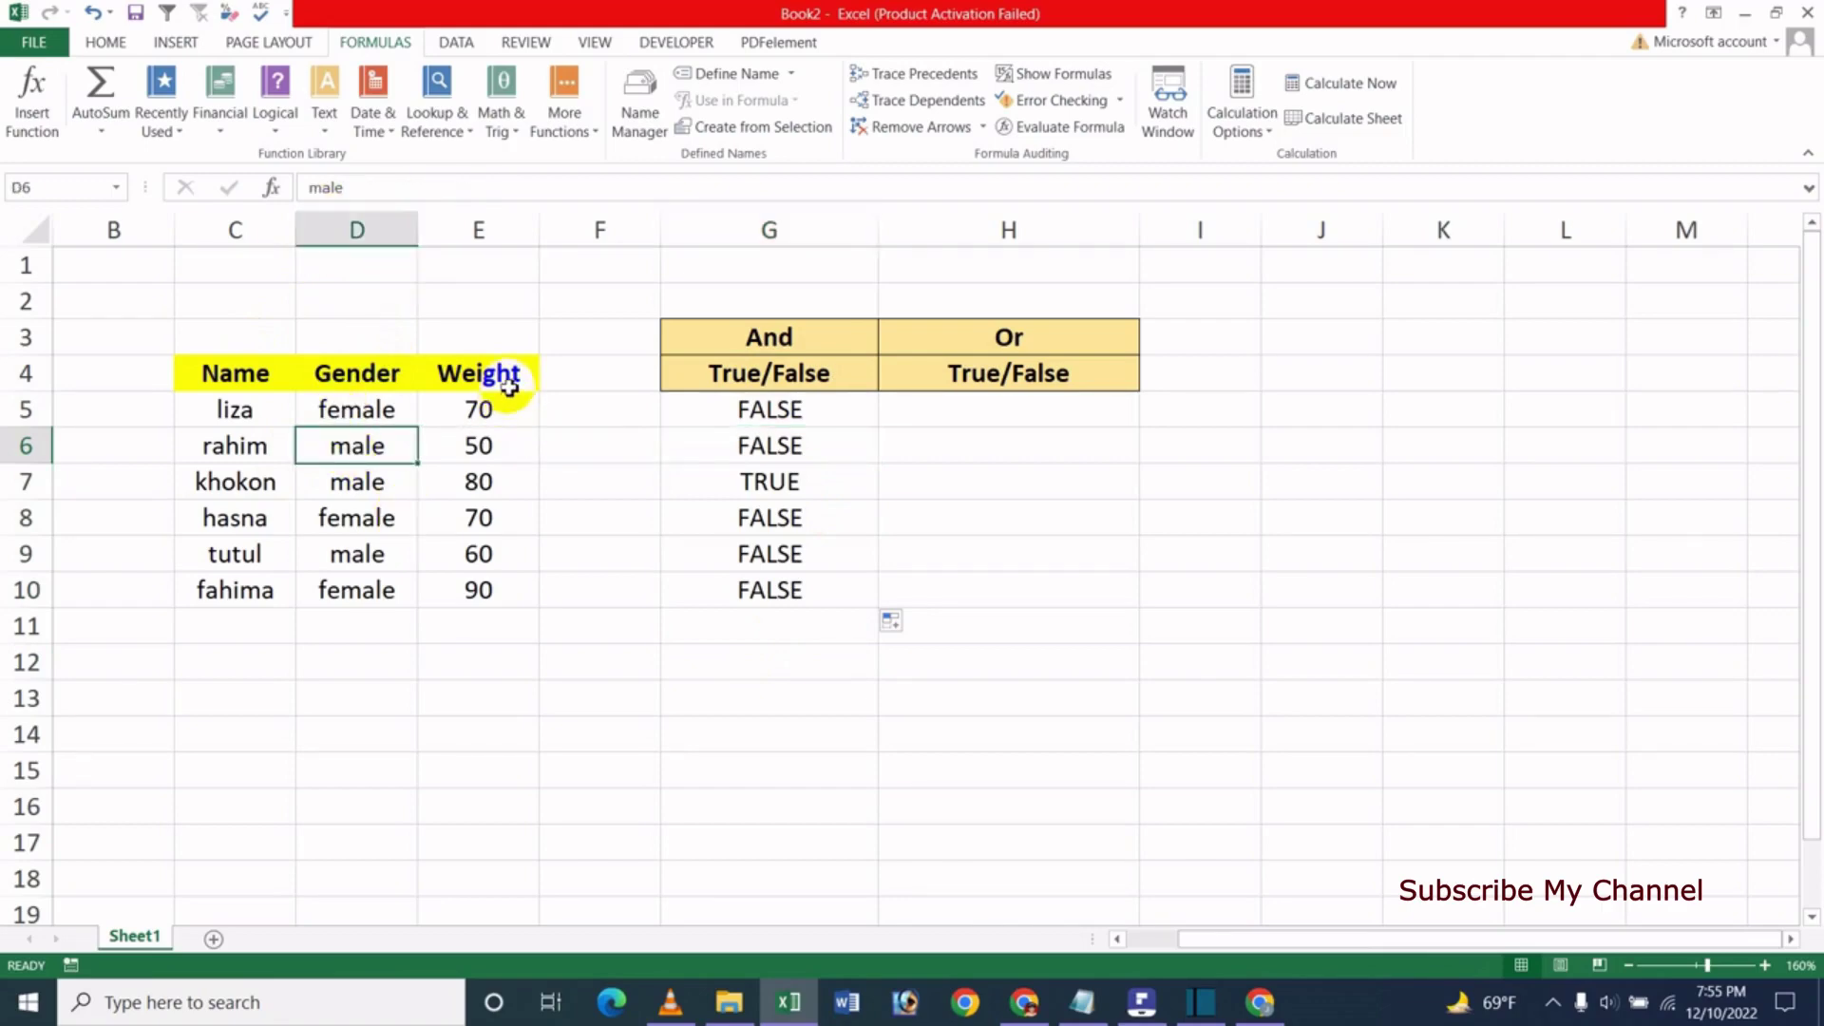
pyautogui.click(486, 458)
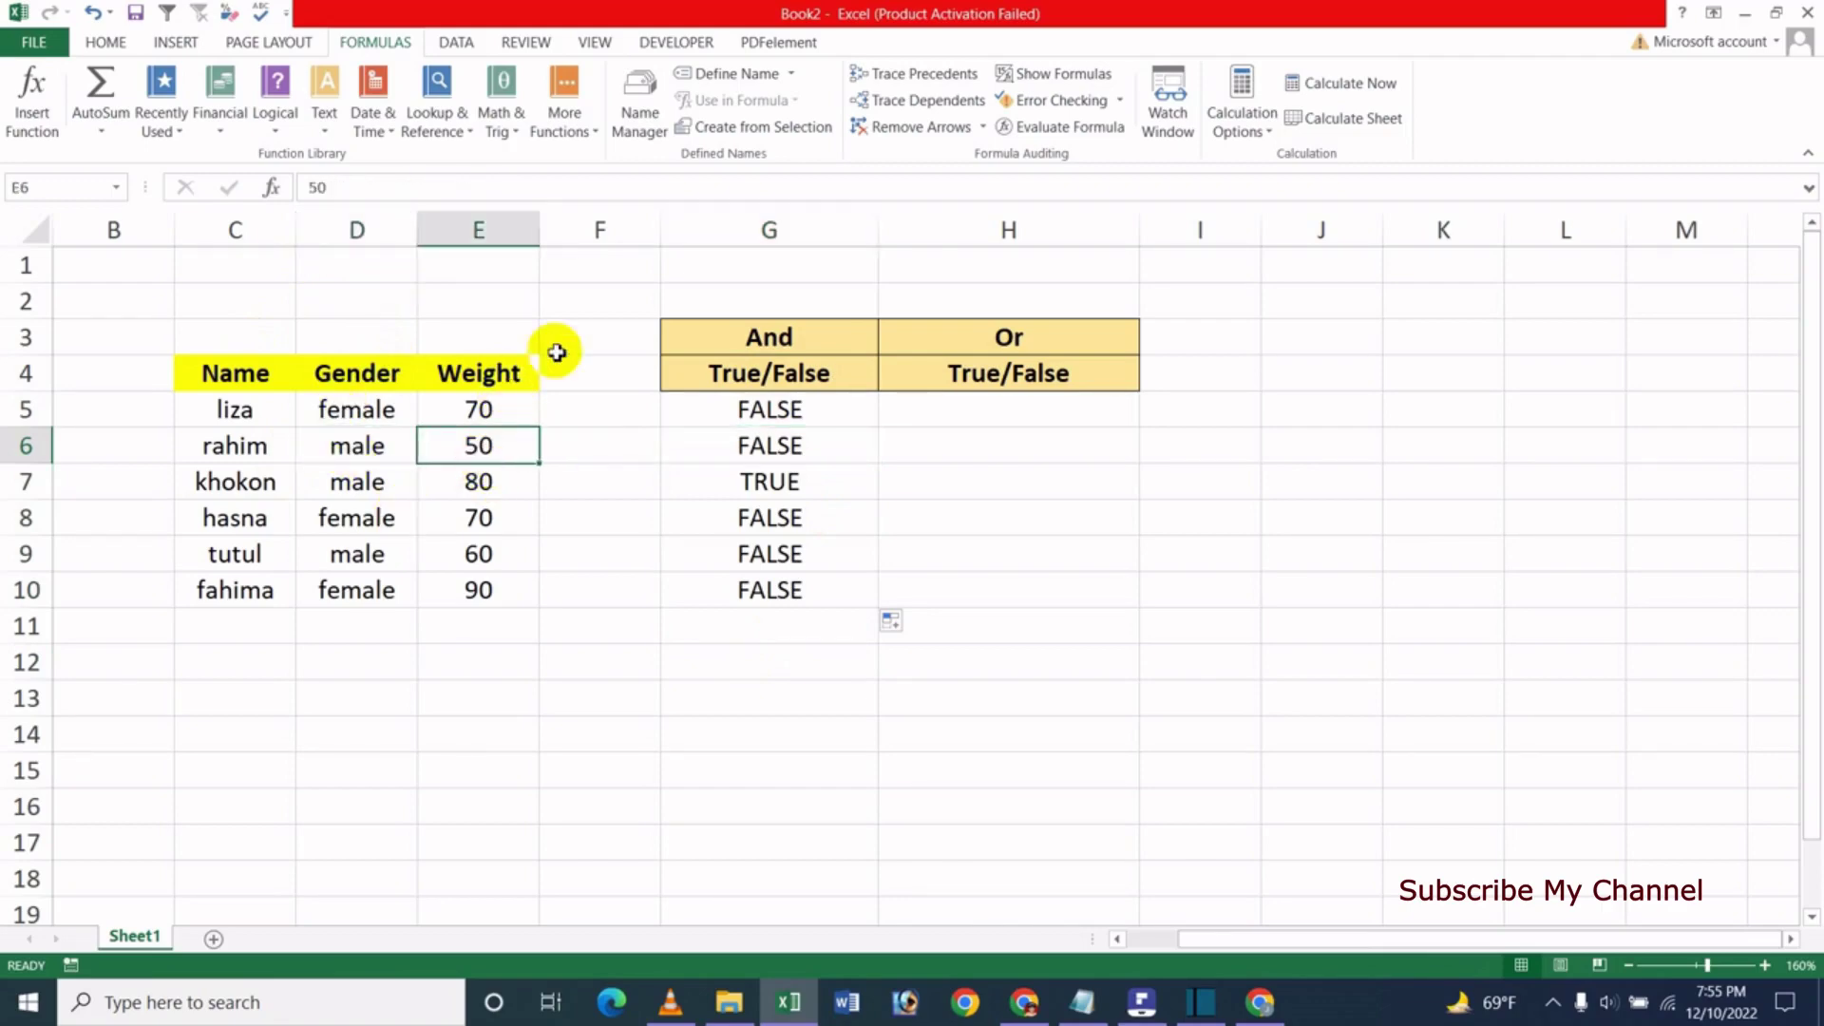
pyautogui.click(790, 452)
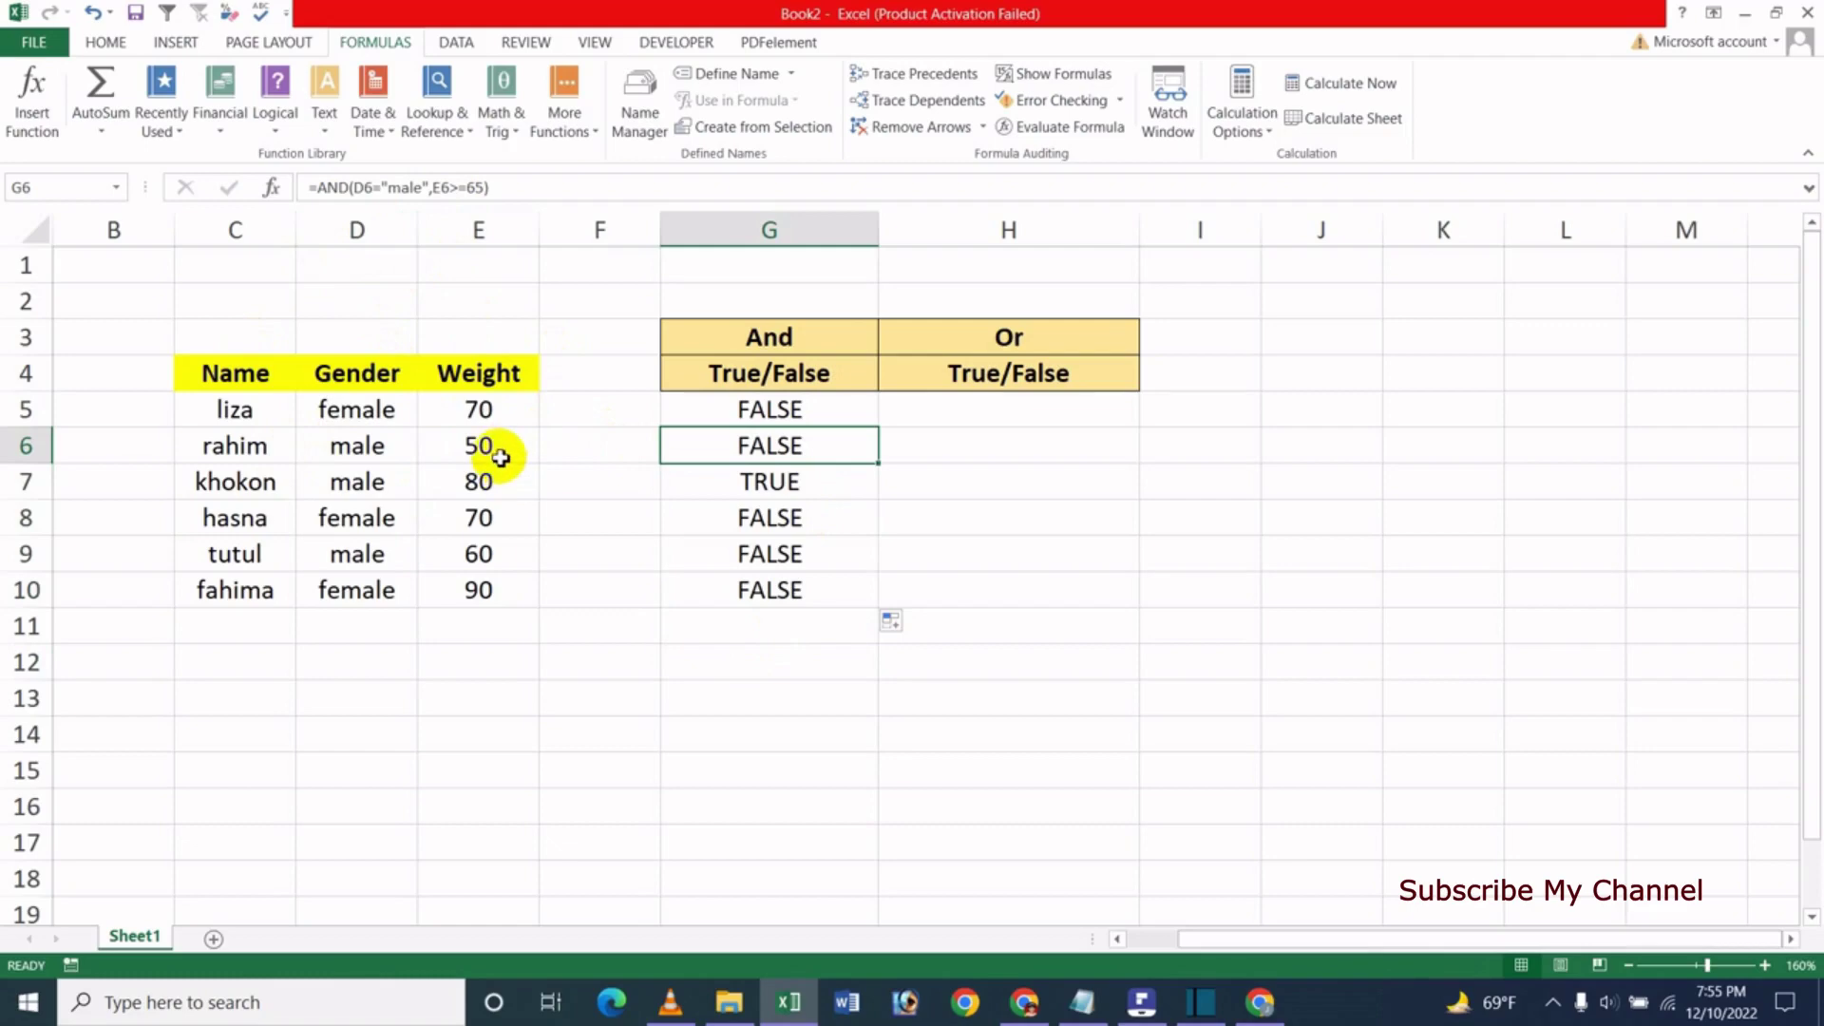
pyautogui.click(350, 484)
pyautogui.click(821, 484)
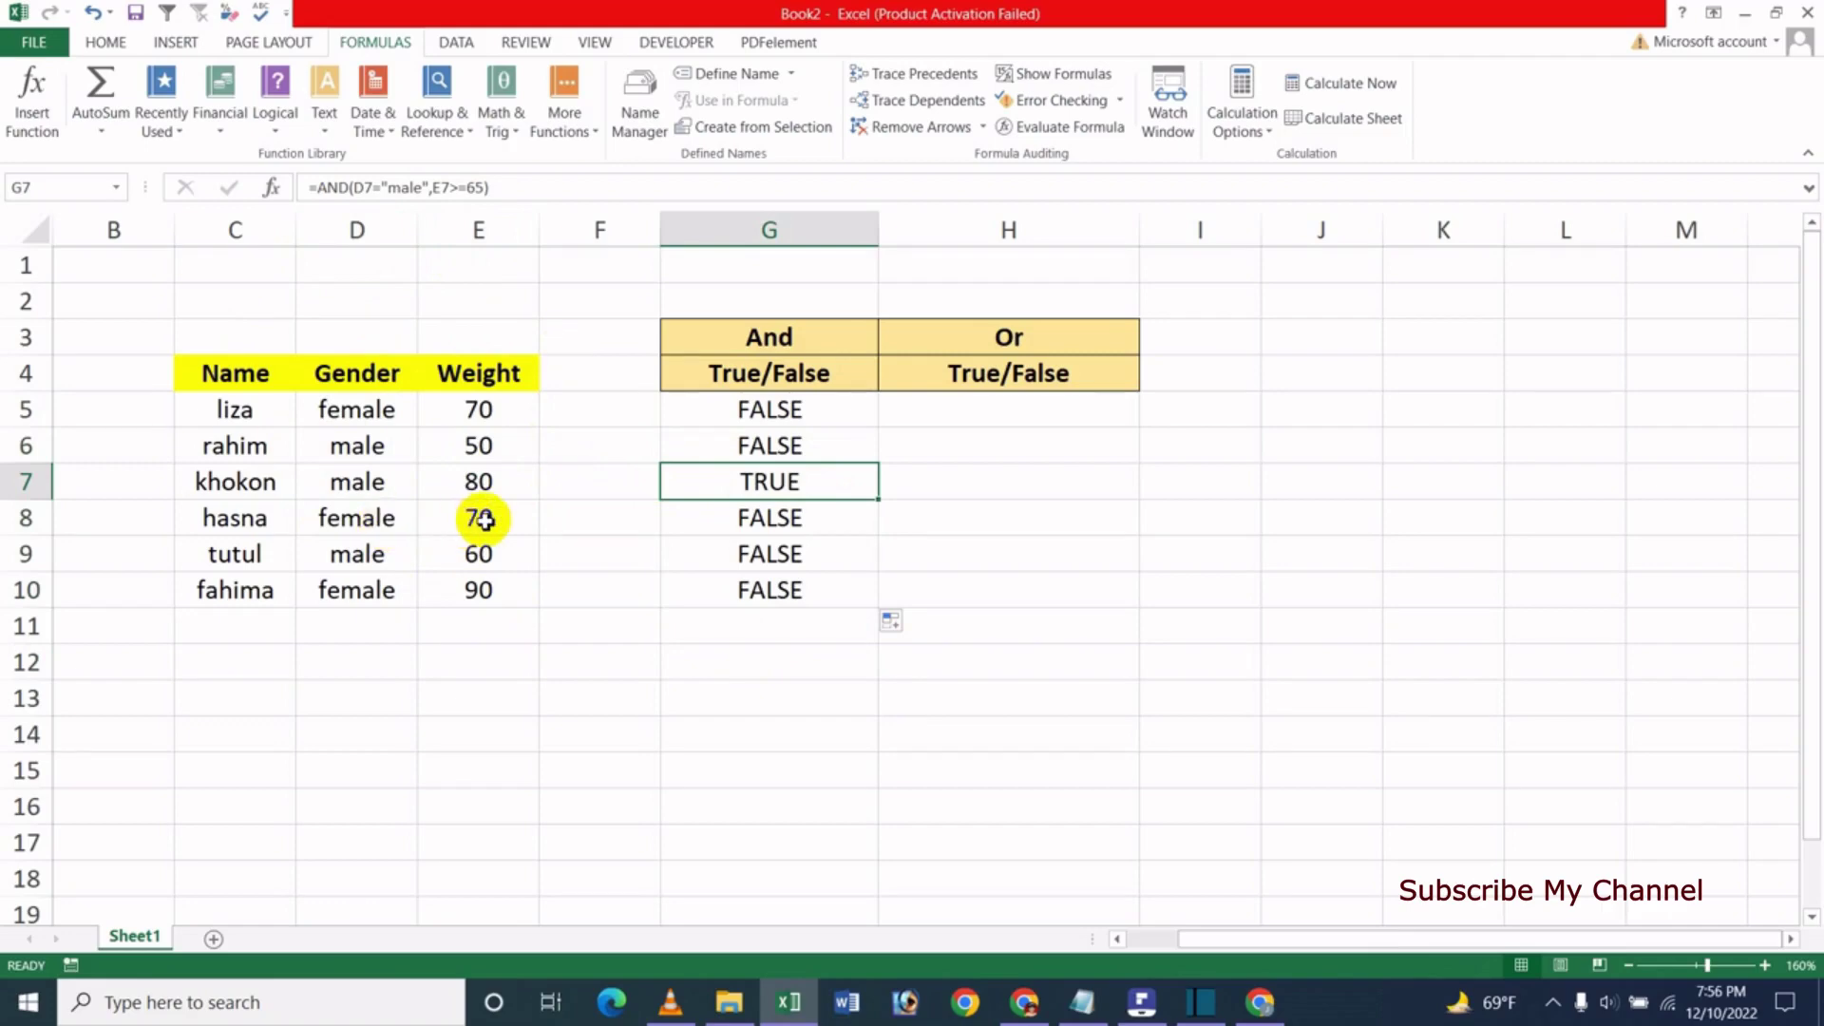
pyautogui.click(385, 559)
pyautogui.click(474, 561)
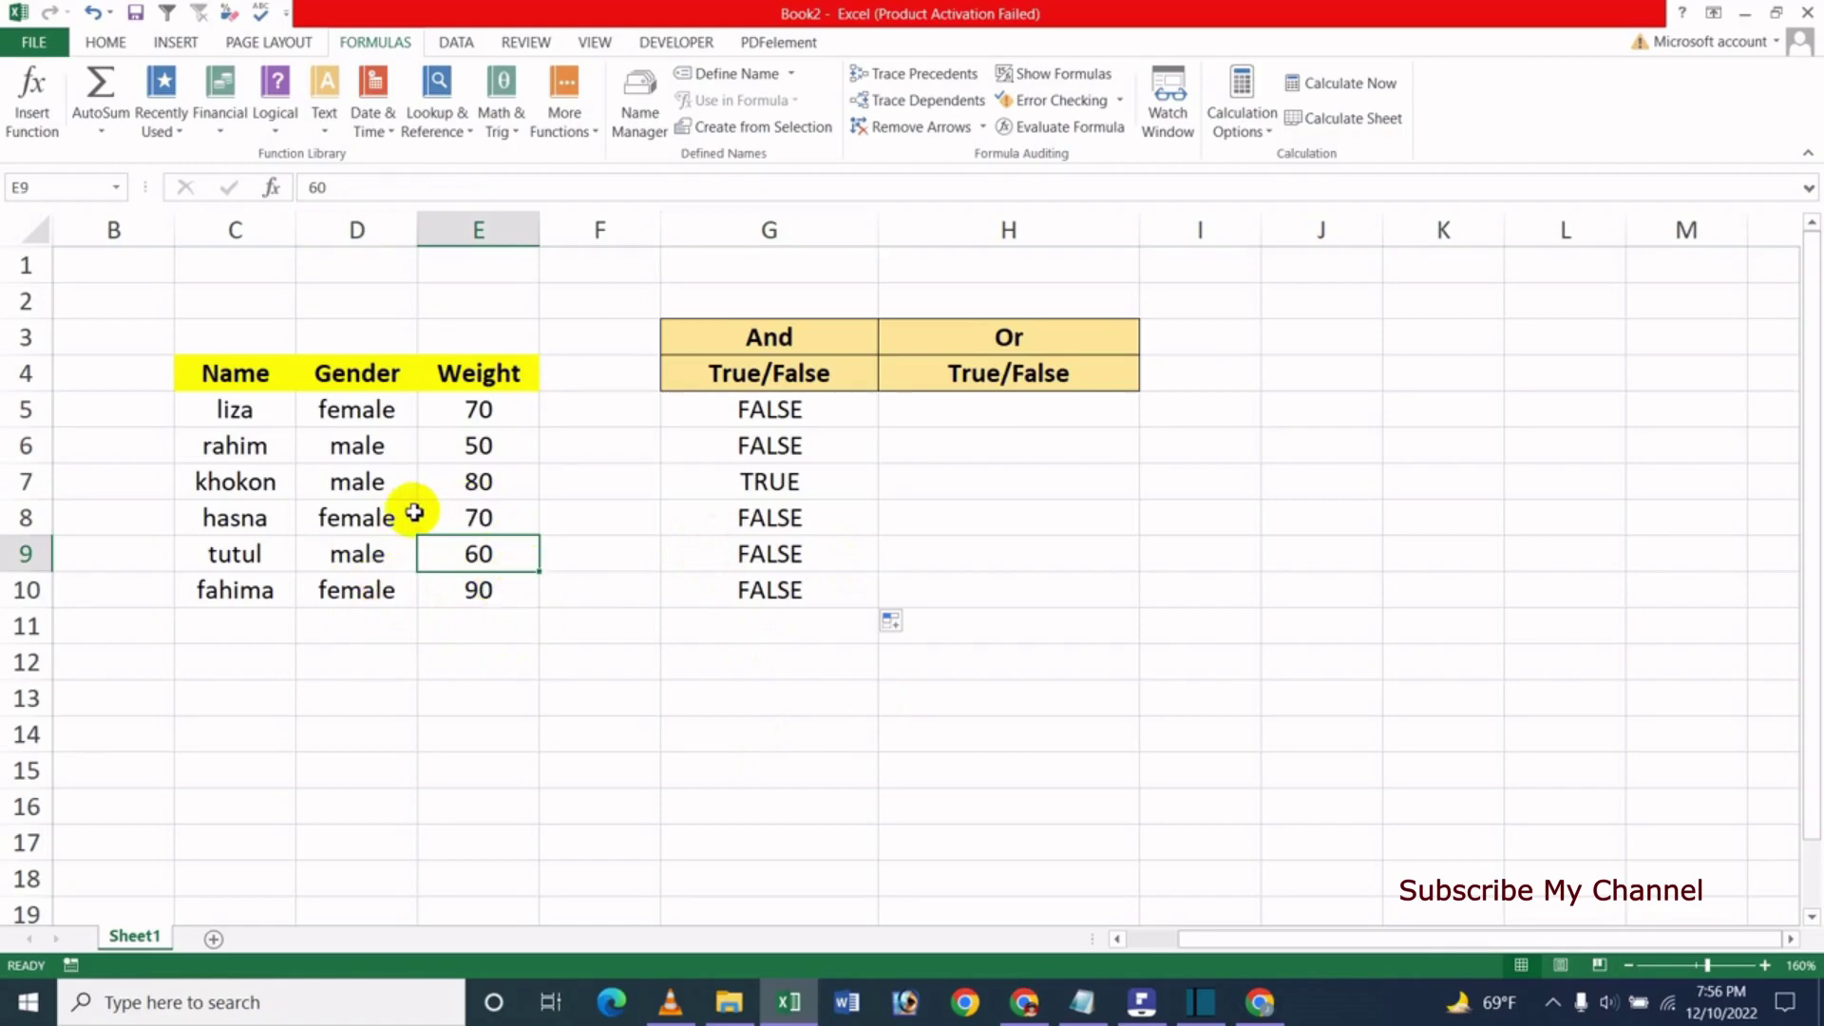
pyautogui.click(359, 443)
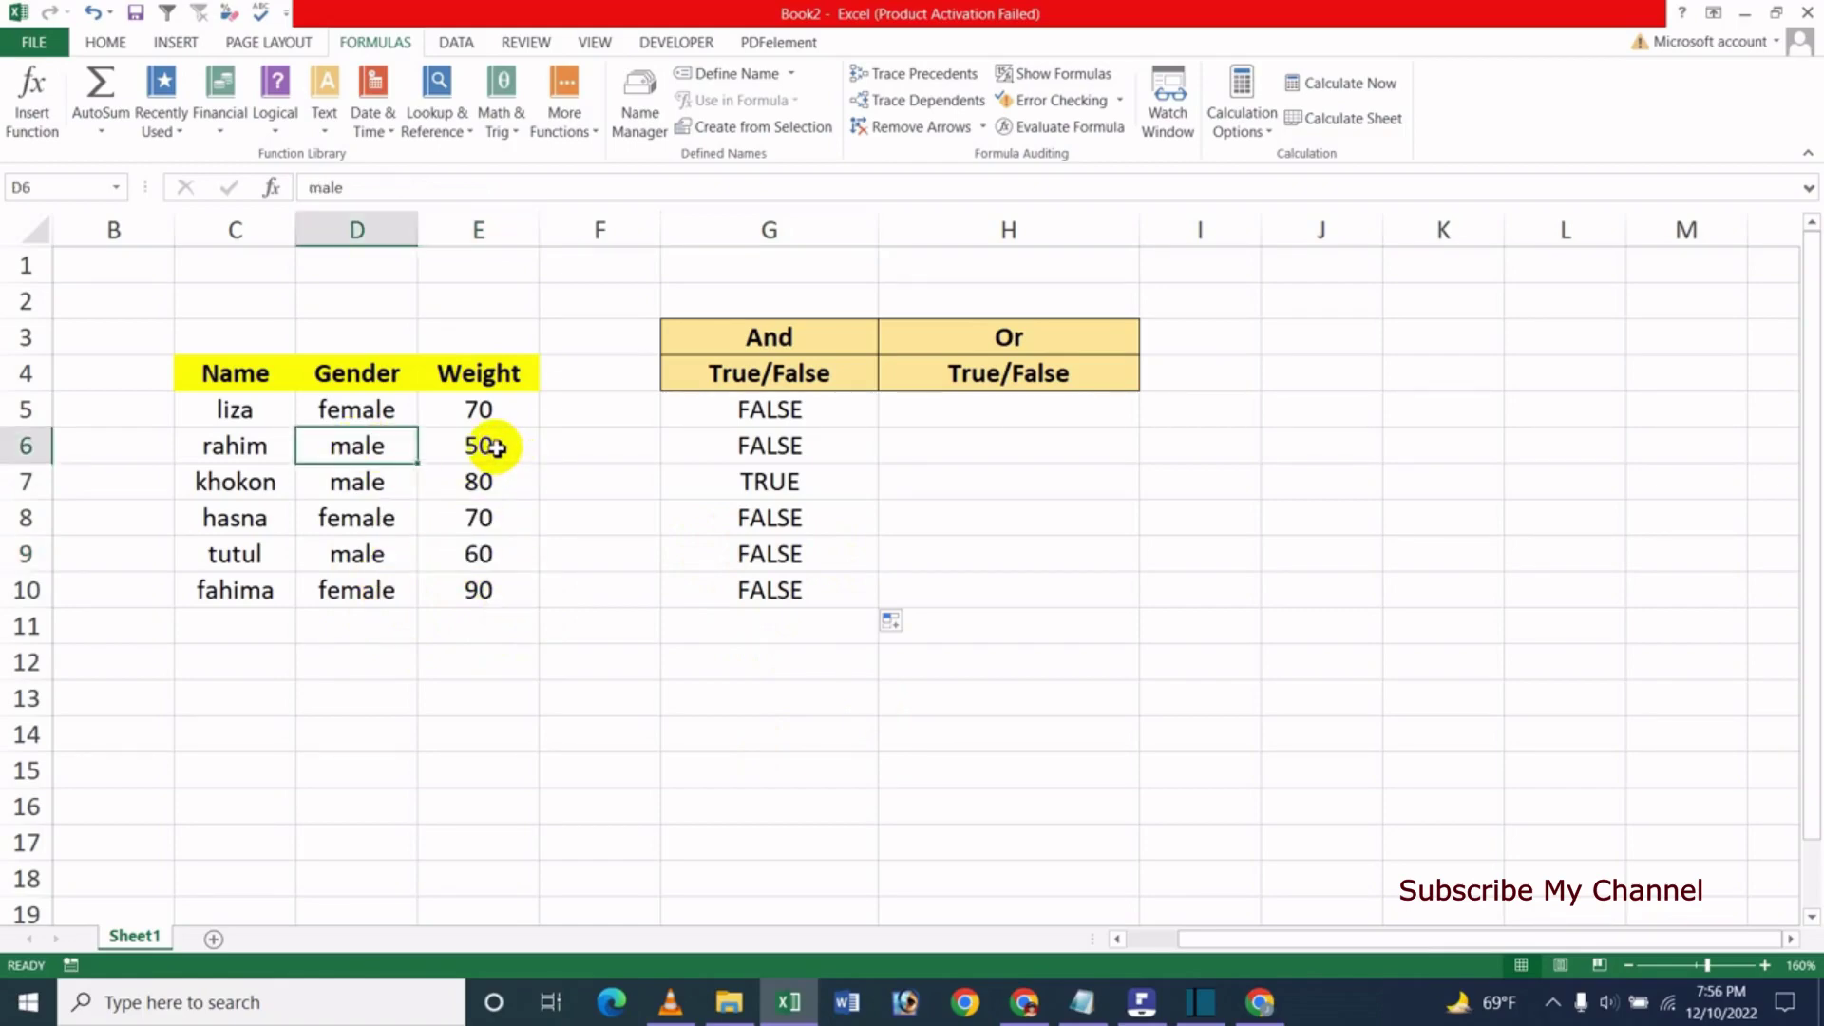
pyautogui.click(495, 447)
pyautogui.write('65')
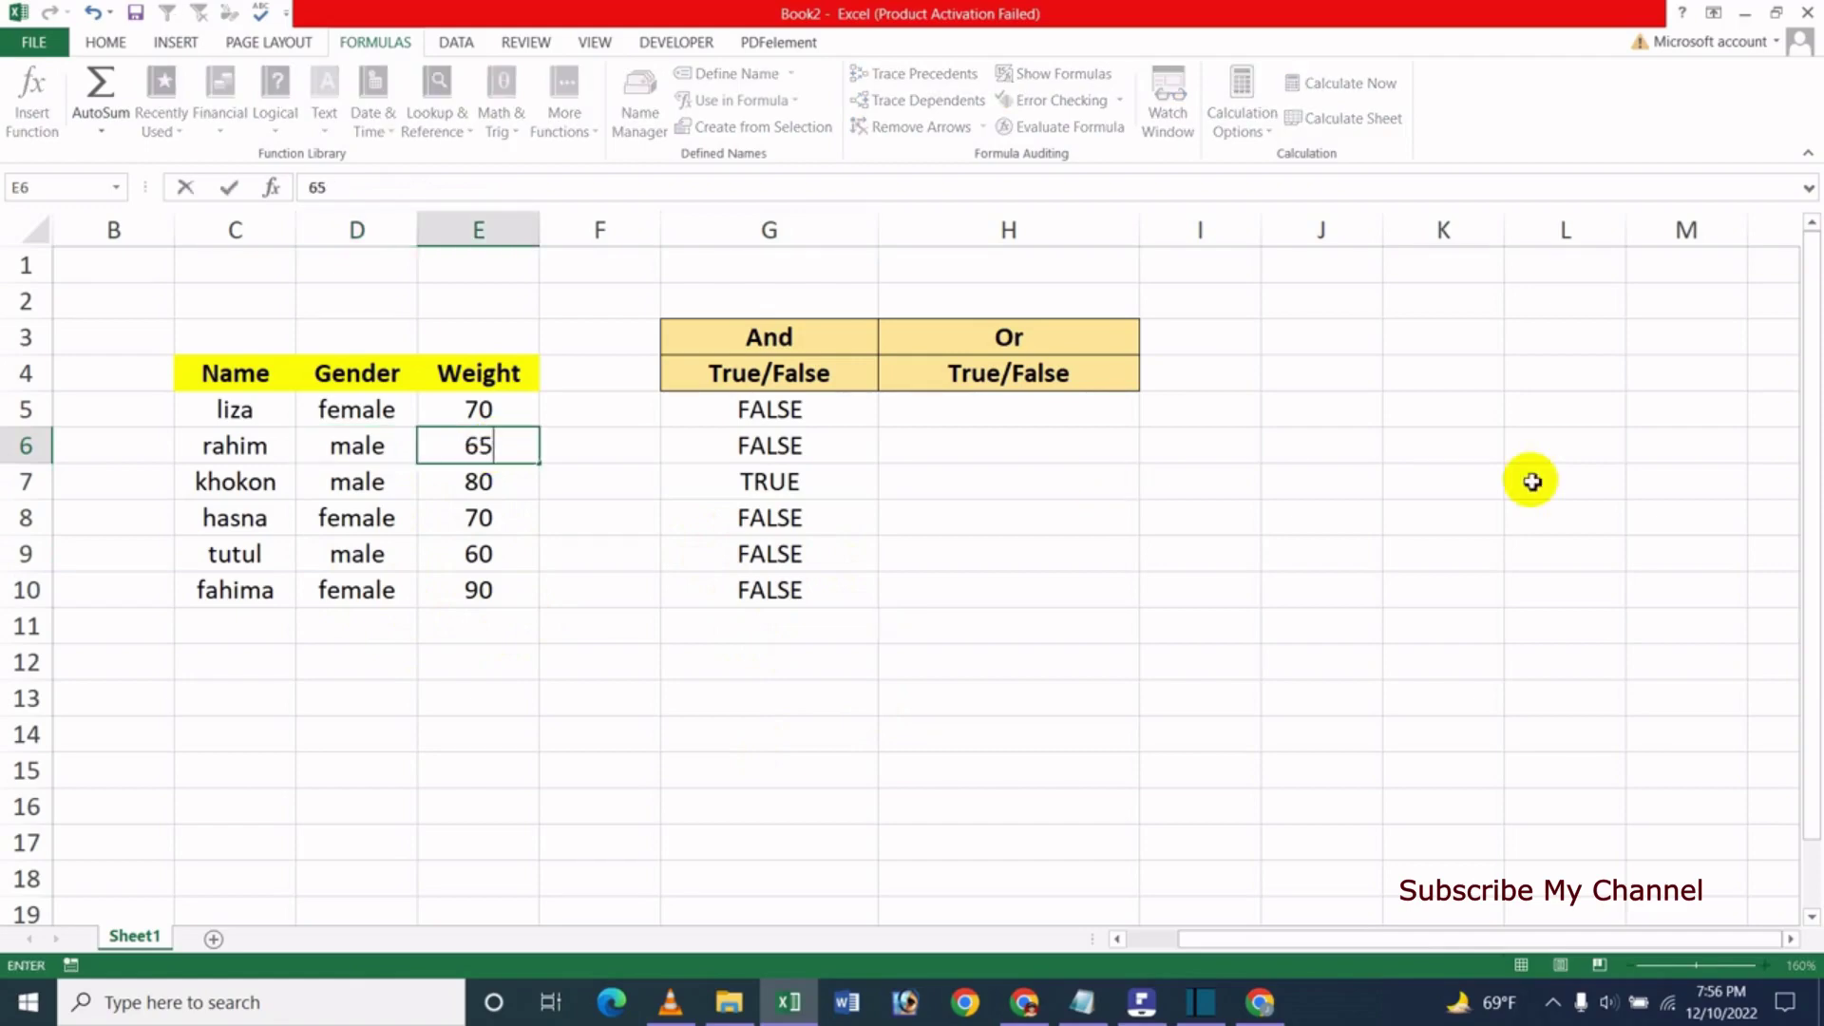
pyautogui.press('Return')
pyautogui.click(835, 444)
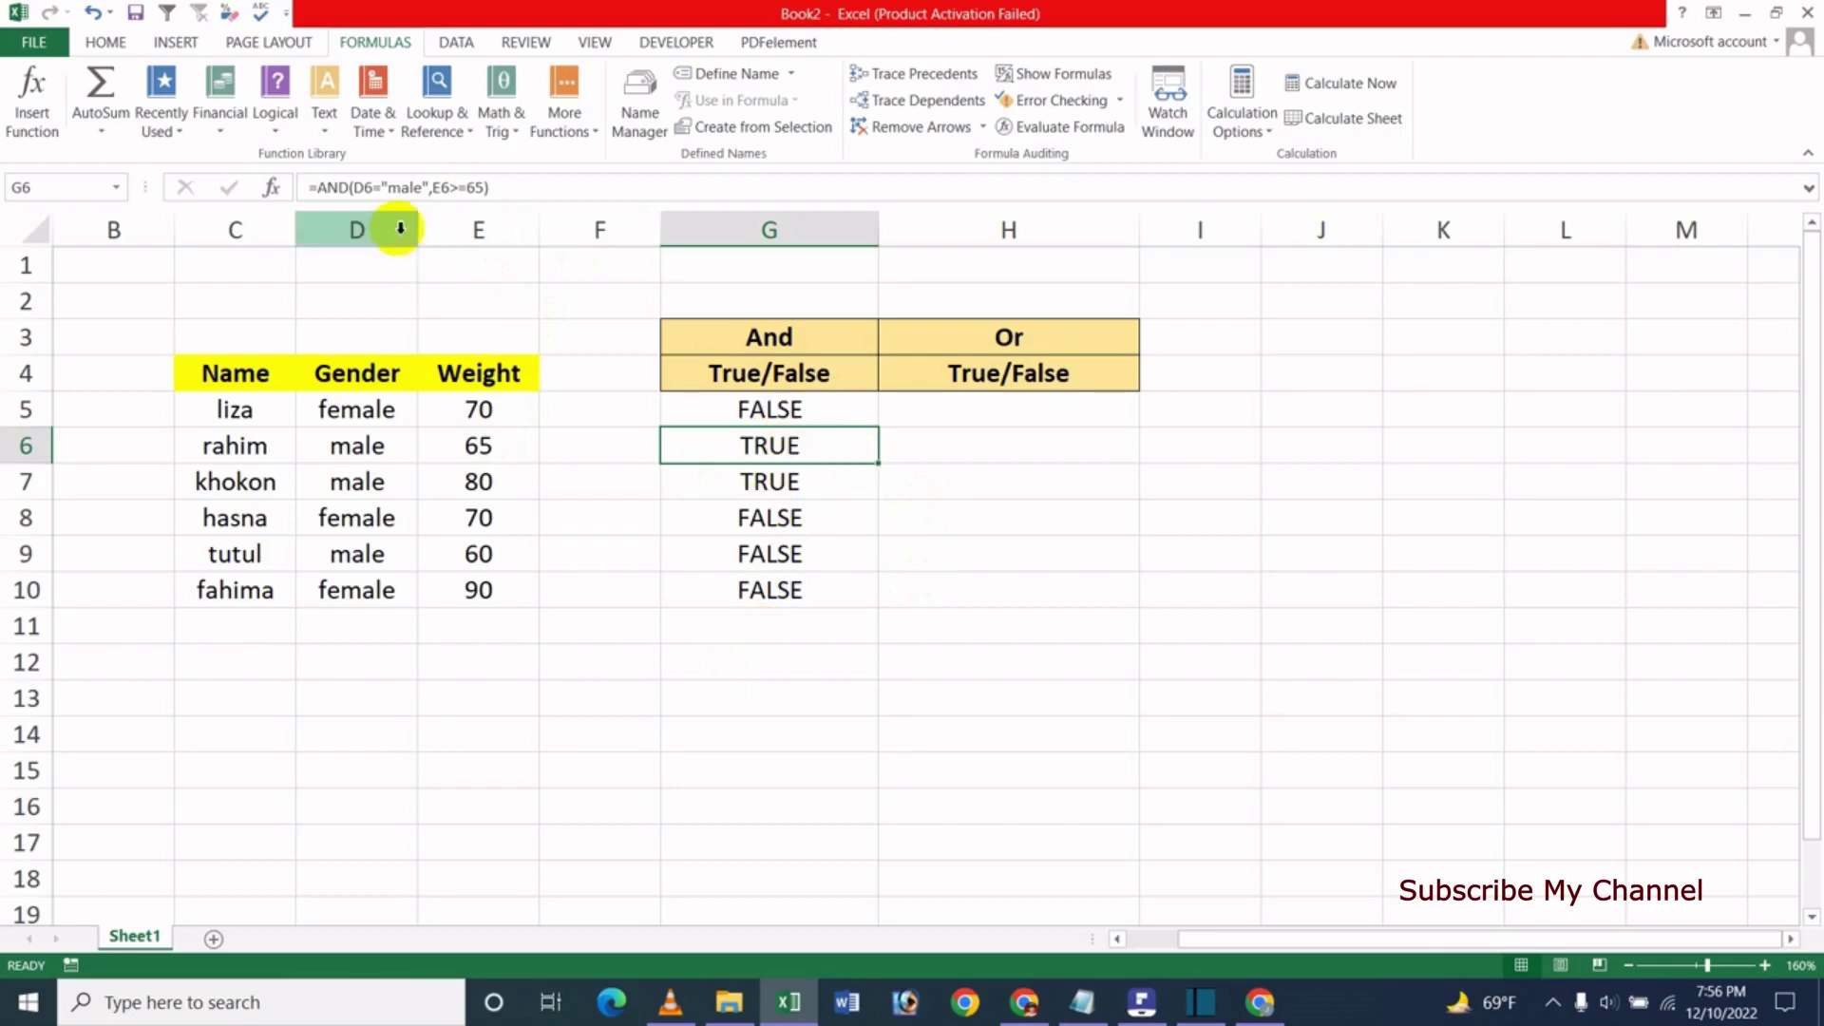
pyautogui.click(396, 187)
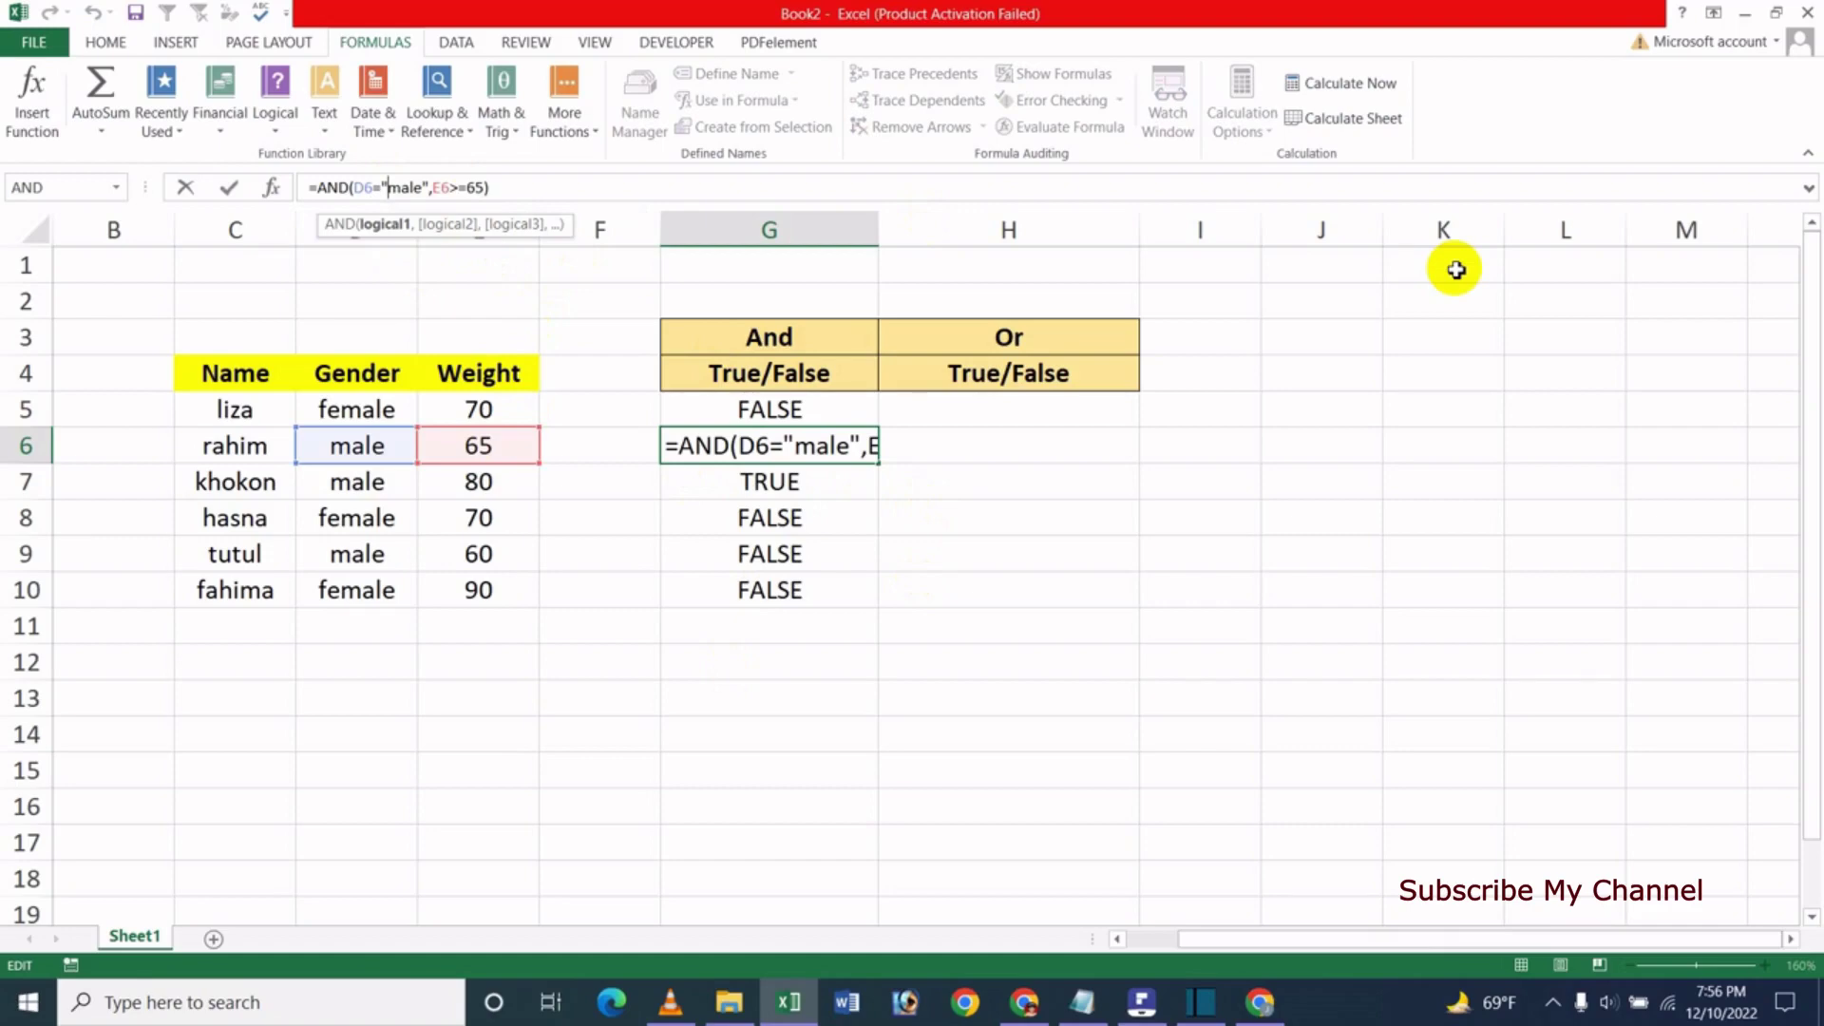
pyautogui.hotkey('ctrl', 'Return')
pyautogui.click(802, 410)
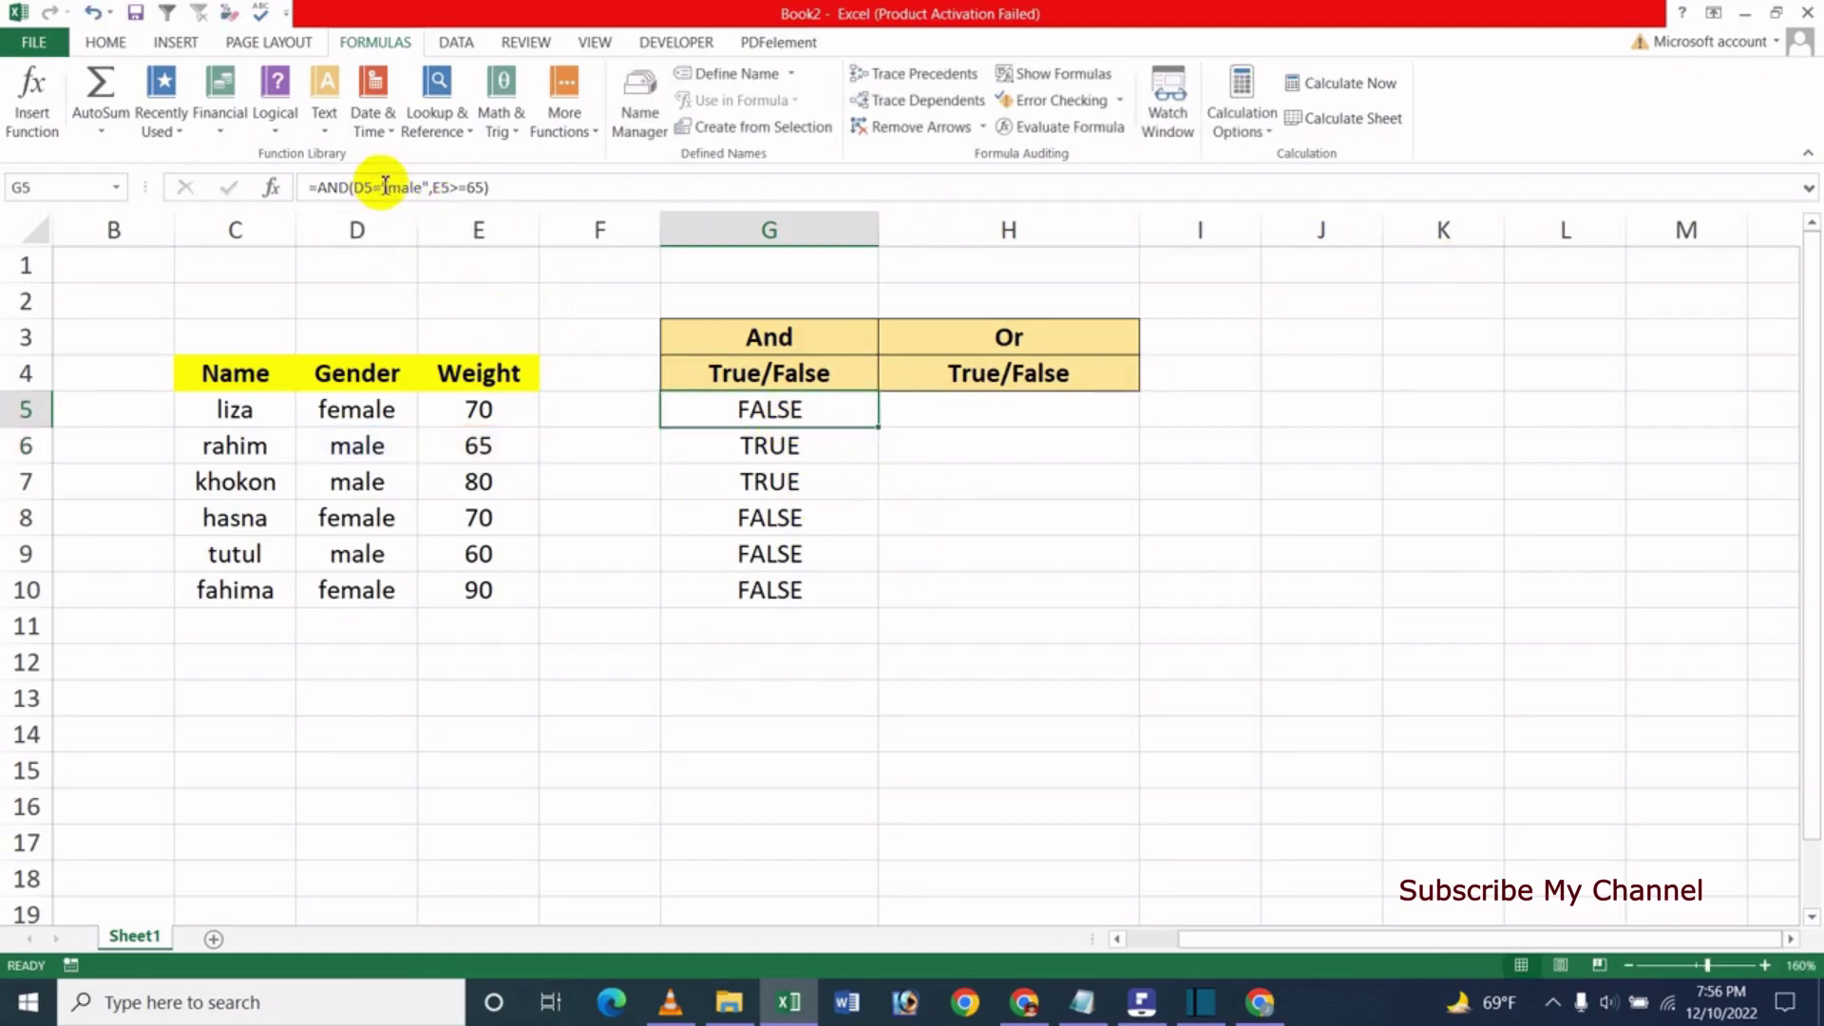
# Change the G5 condition from "male" to "female".
pyautogui.doubleClick(836, 421)
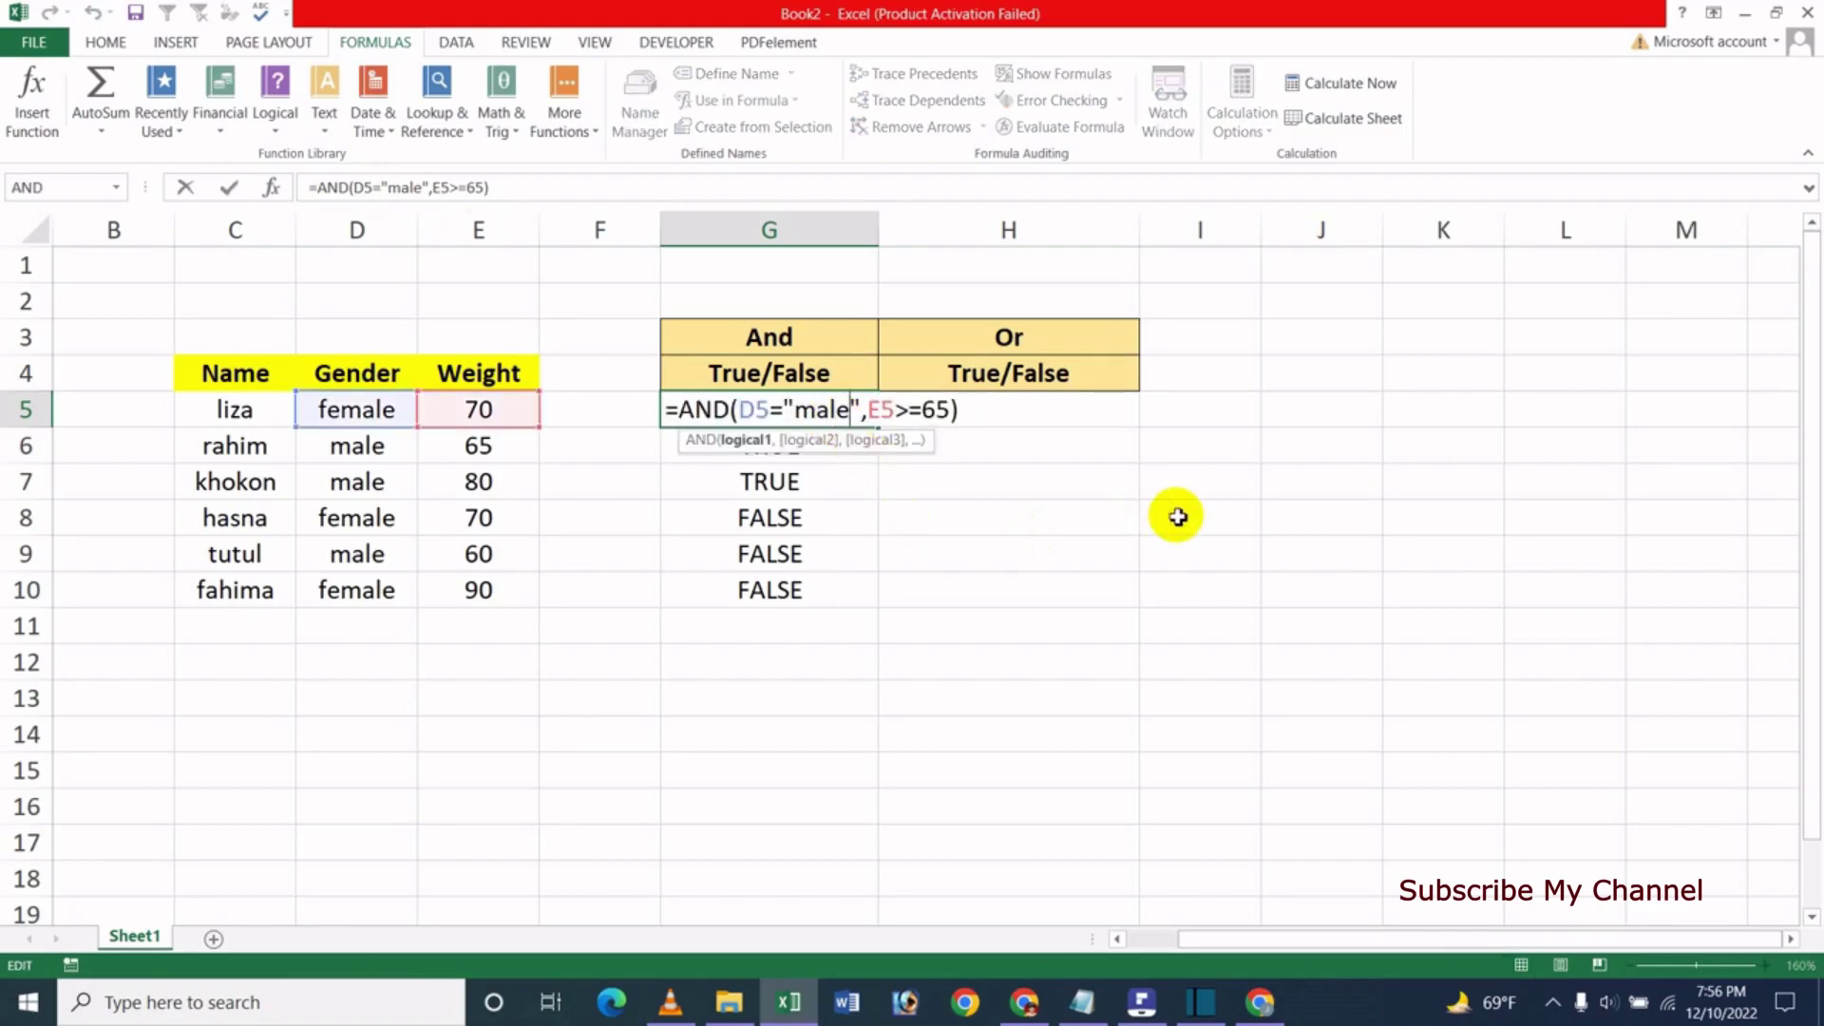
pyautogui.press('BackSpace')
pyautogui.press('BackSpace')
pyautogui.press('BackSpace')
pyautogui.press('BackSpace')
pyautogui.write('f')
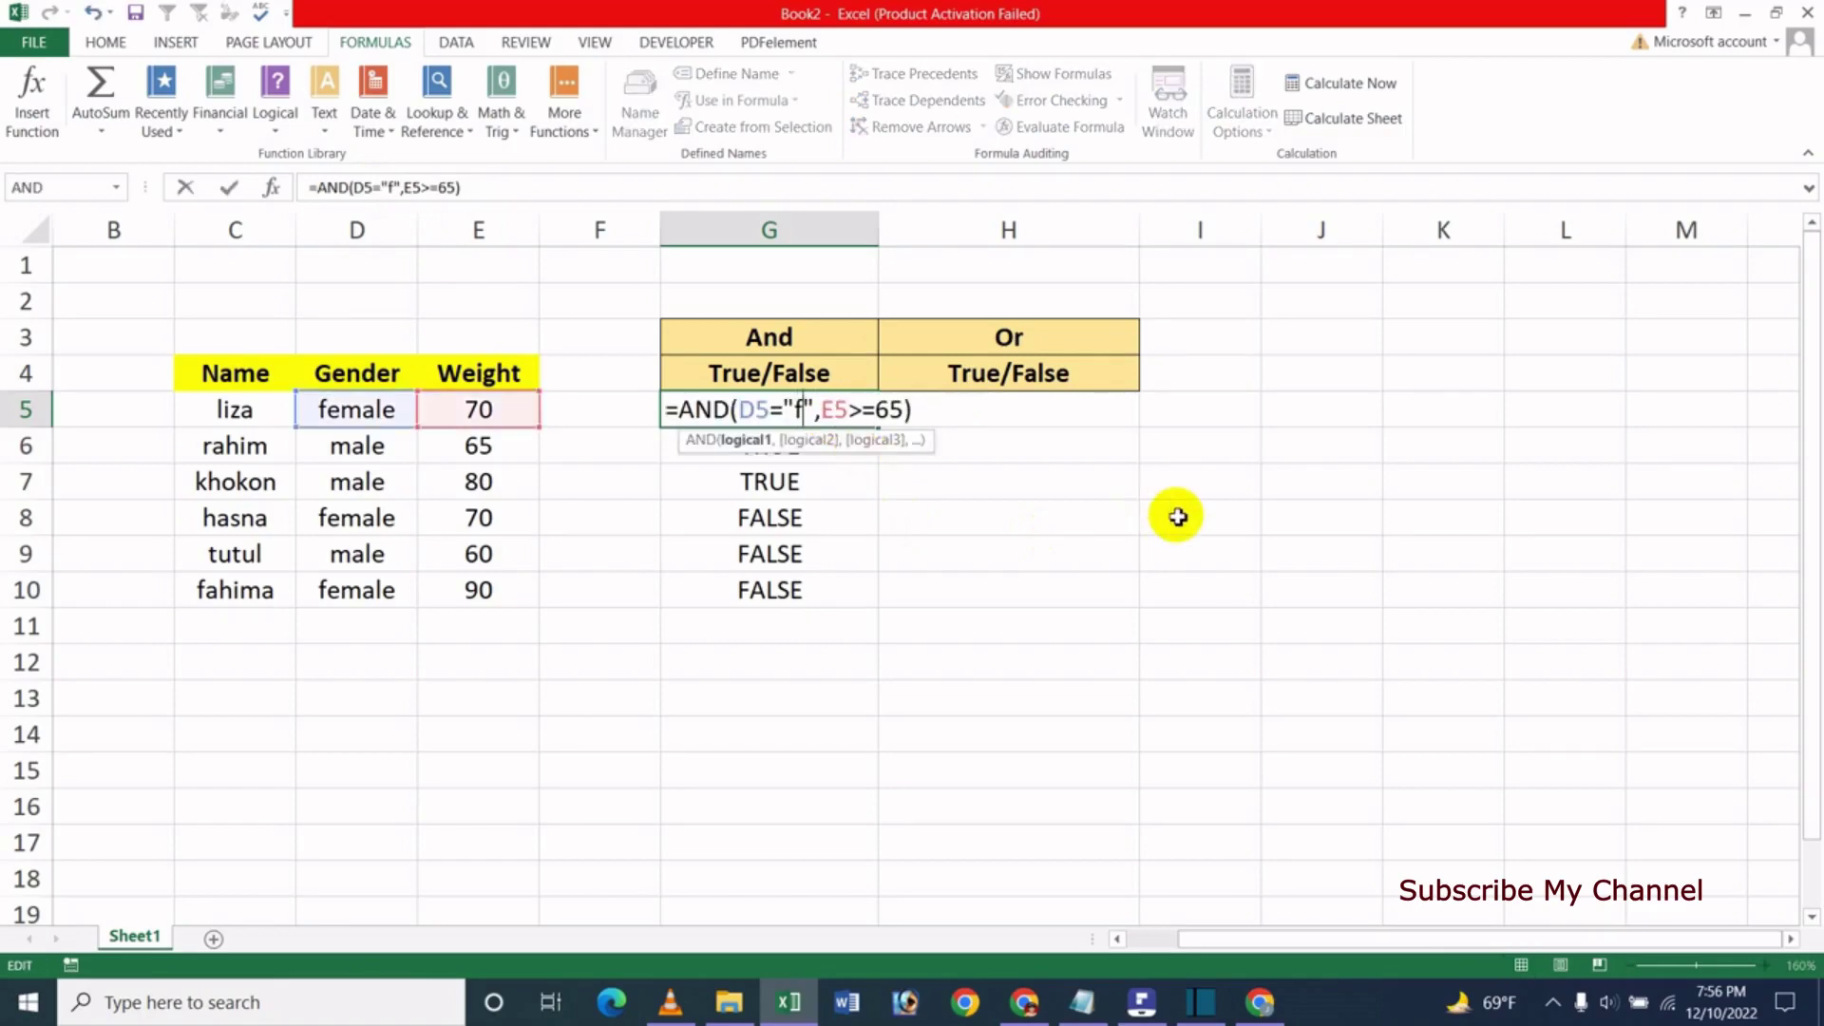
pyautogui.write('emale')
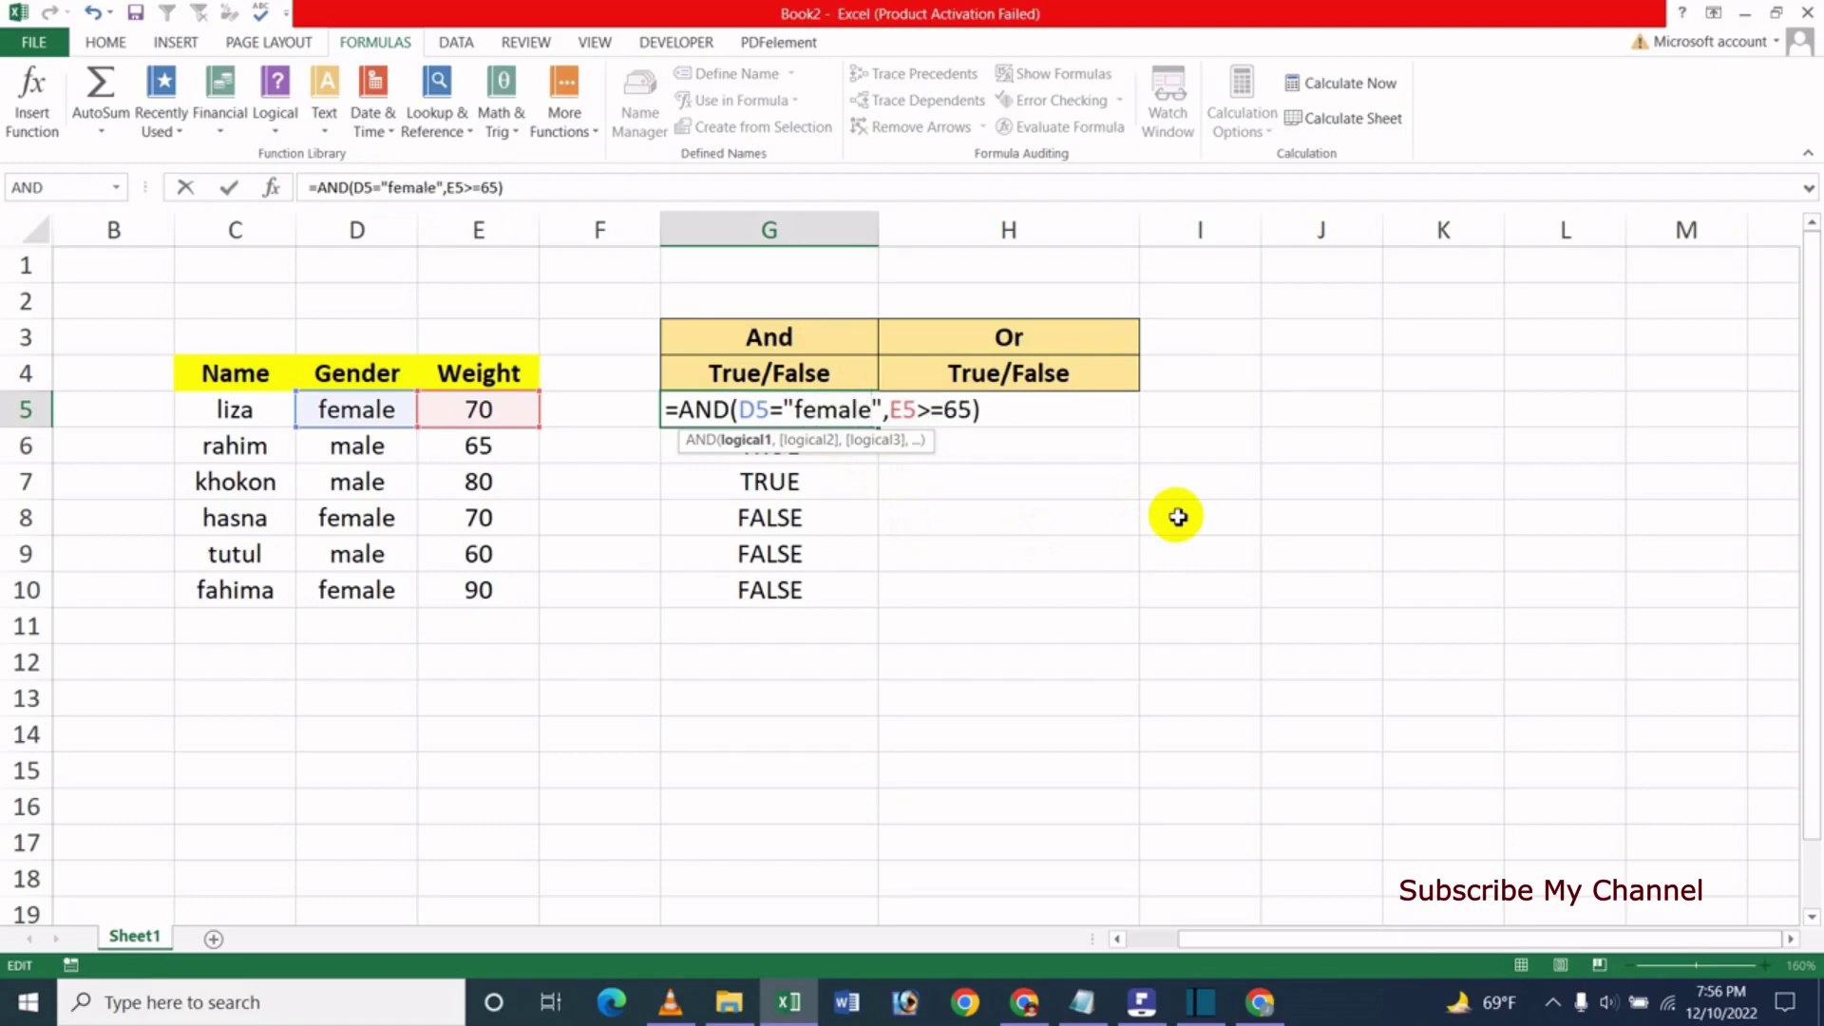
pyautogui.press('Return')
# Fill the revised G5 formula down to G10 and check the results against the genders.
pyautogui.click(771, 408)
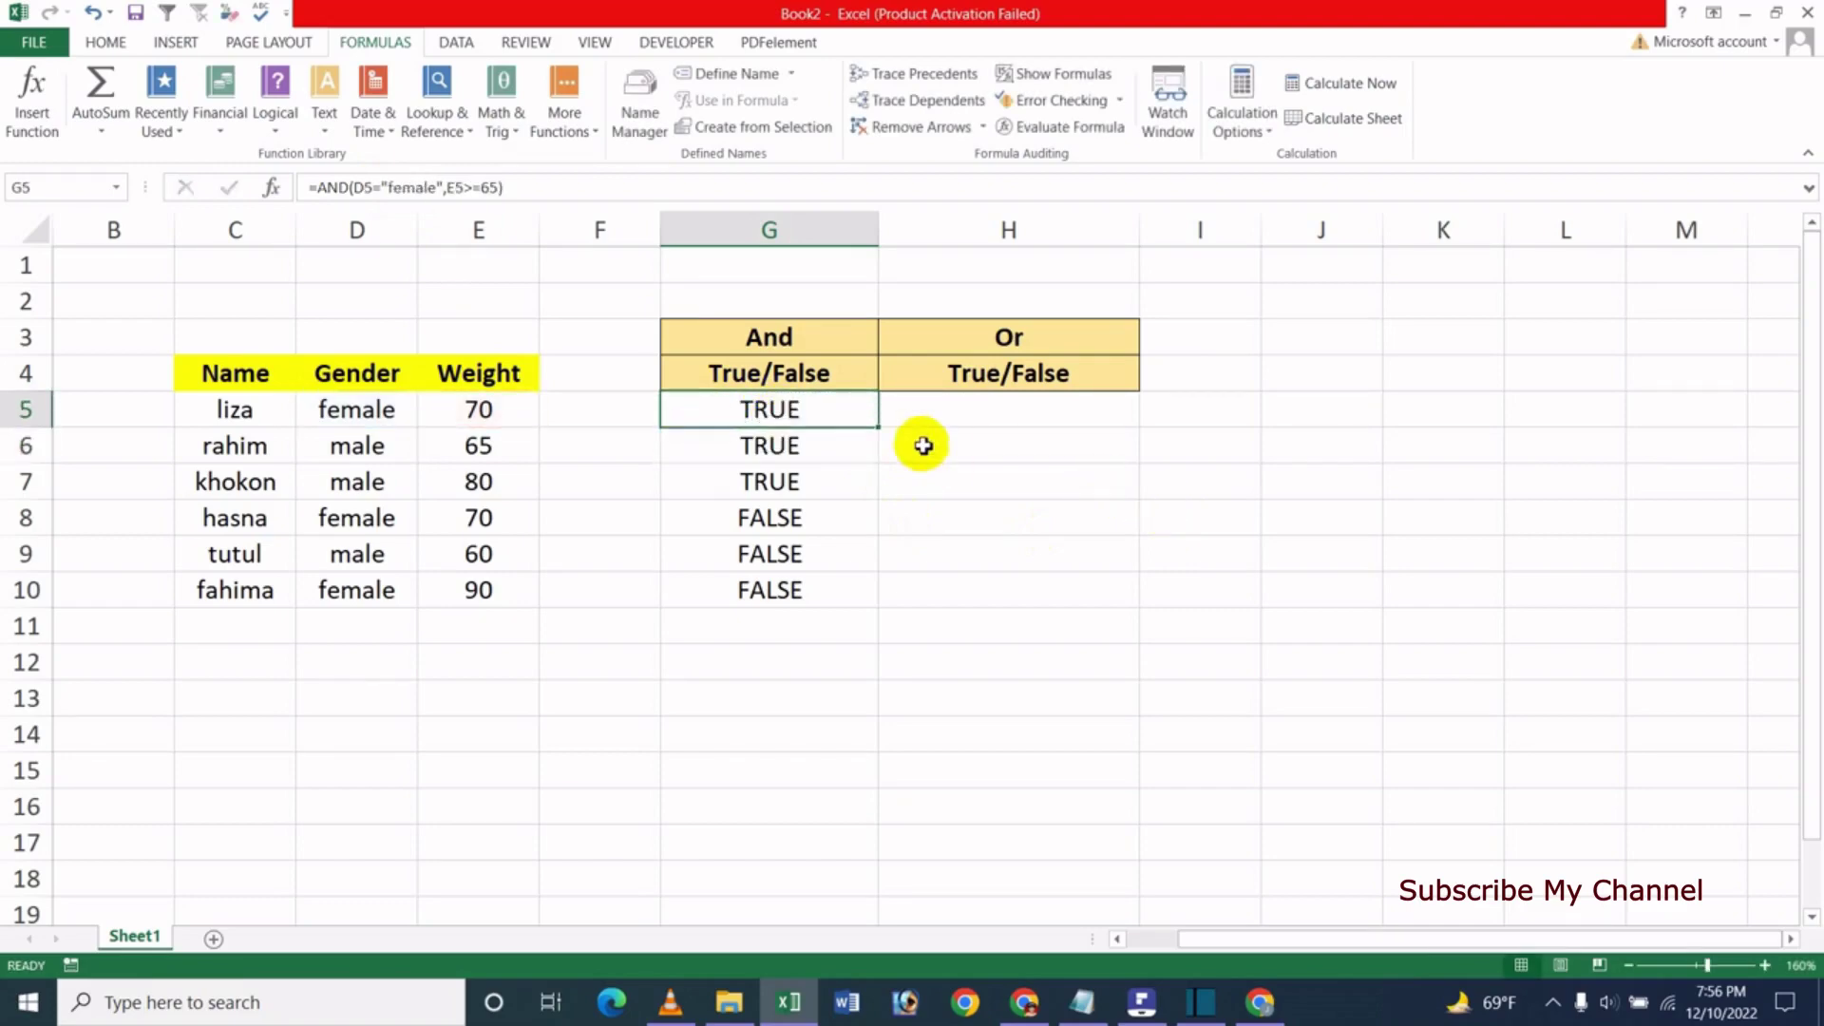
pyautogui.moveTo(884, 430); pyautogui.dragTo(875, 598)
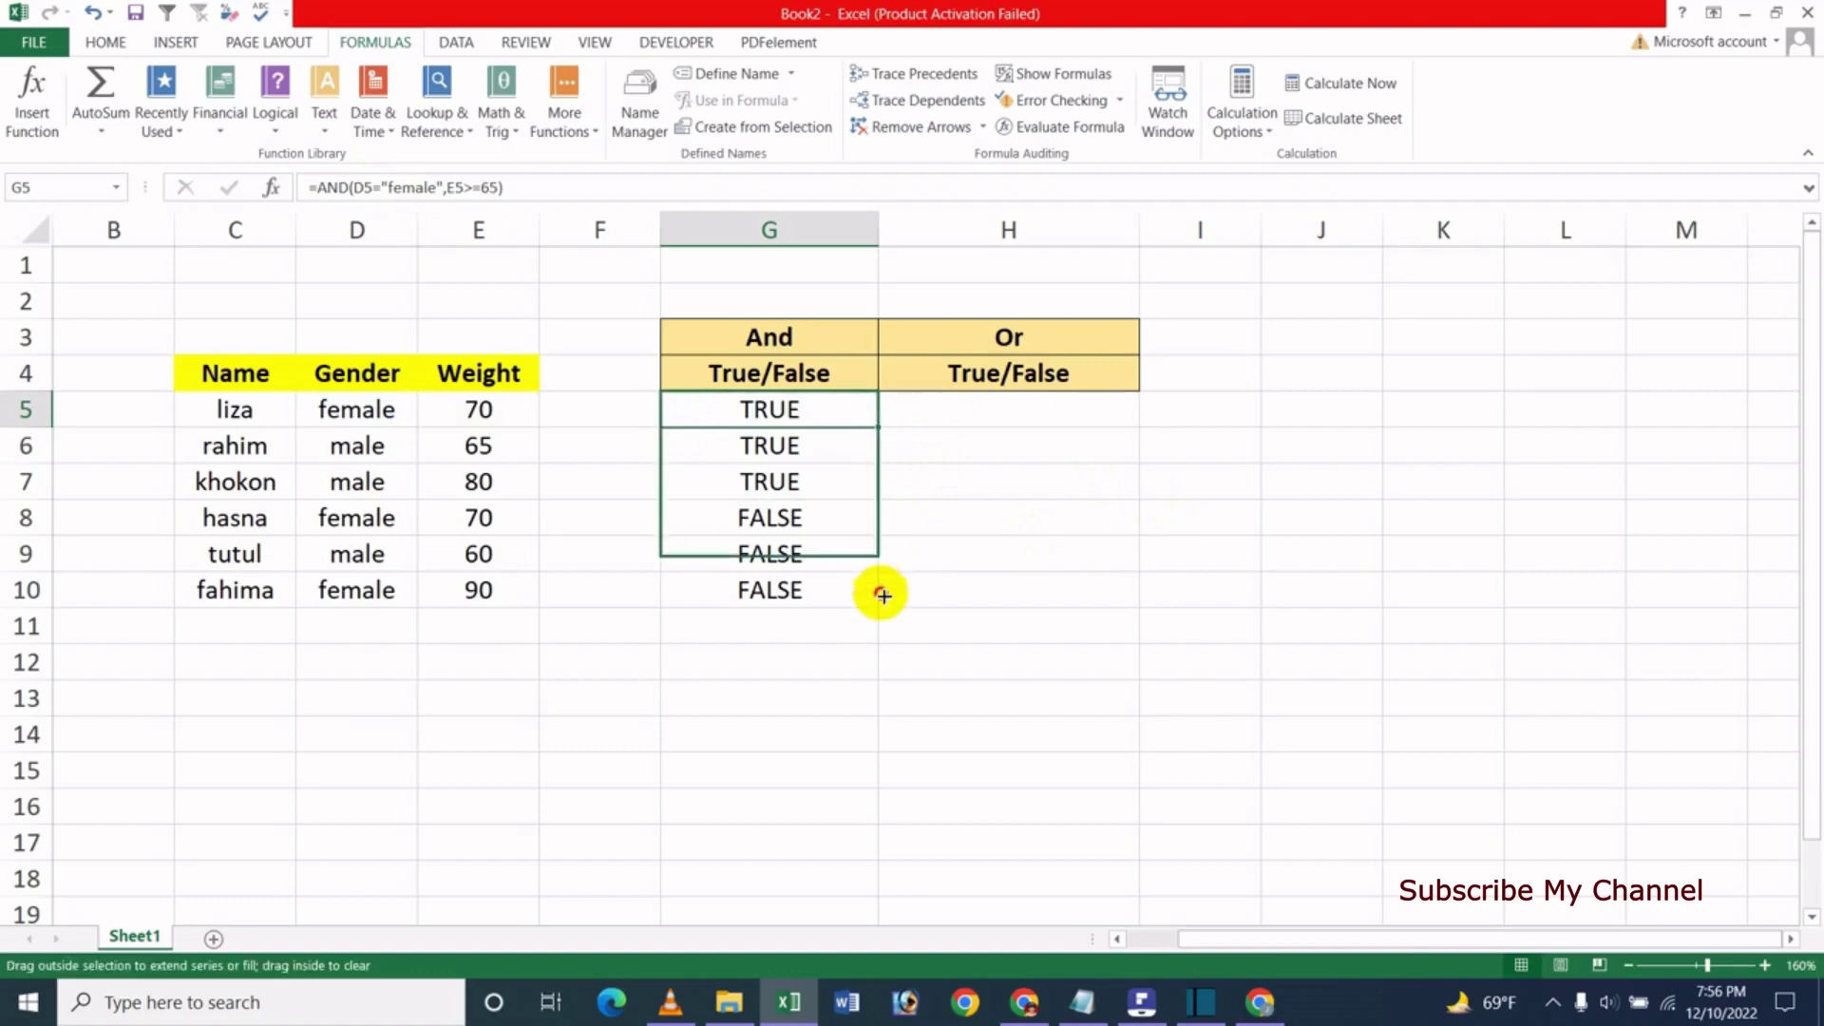
pyautogui.click(969, 521)
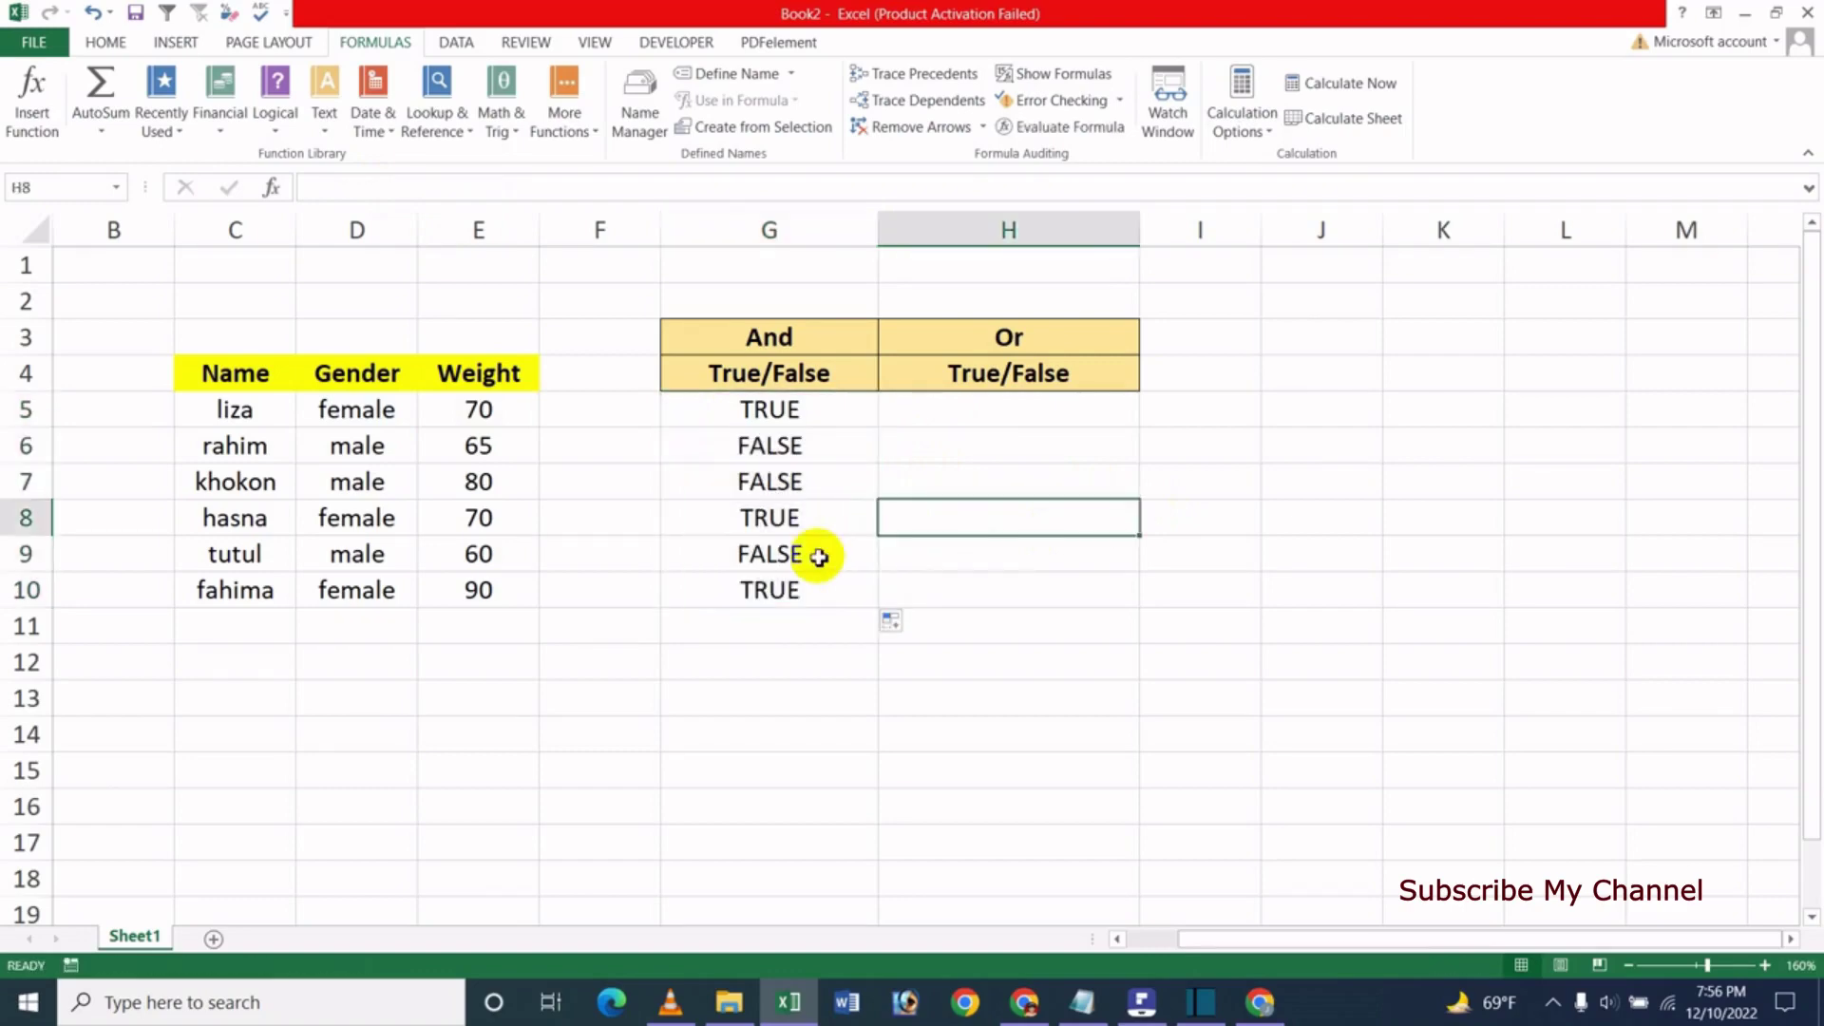
pyautogui.click(812, 411)
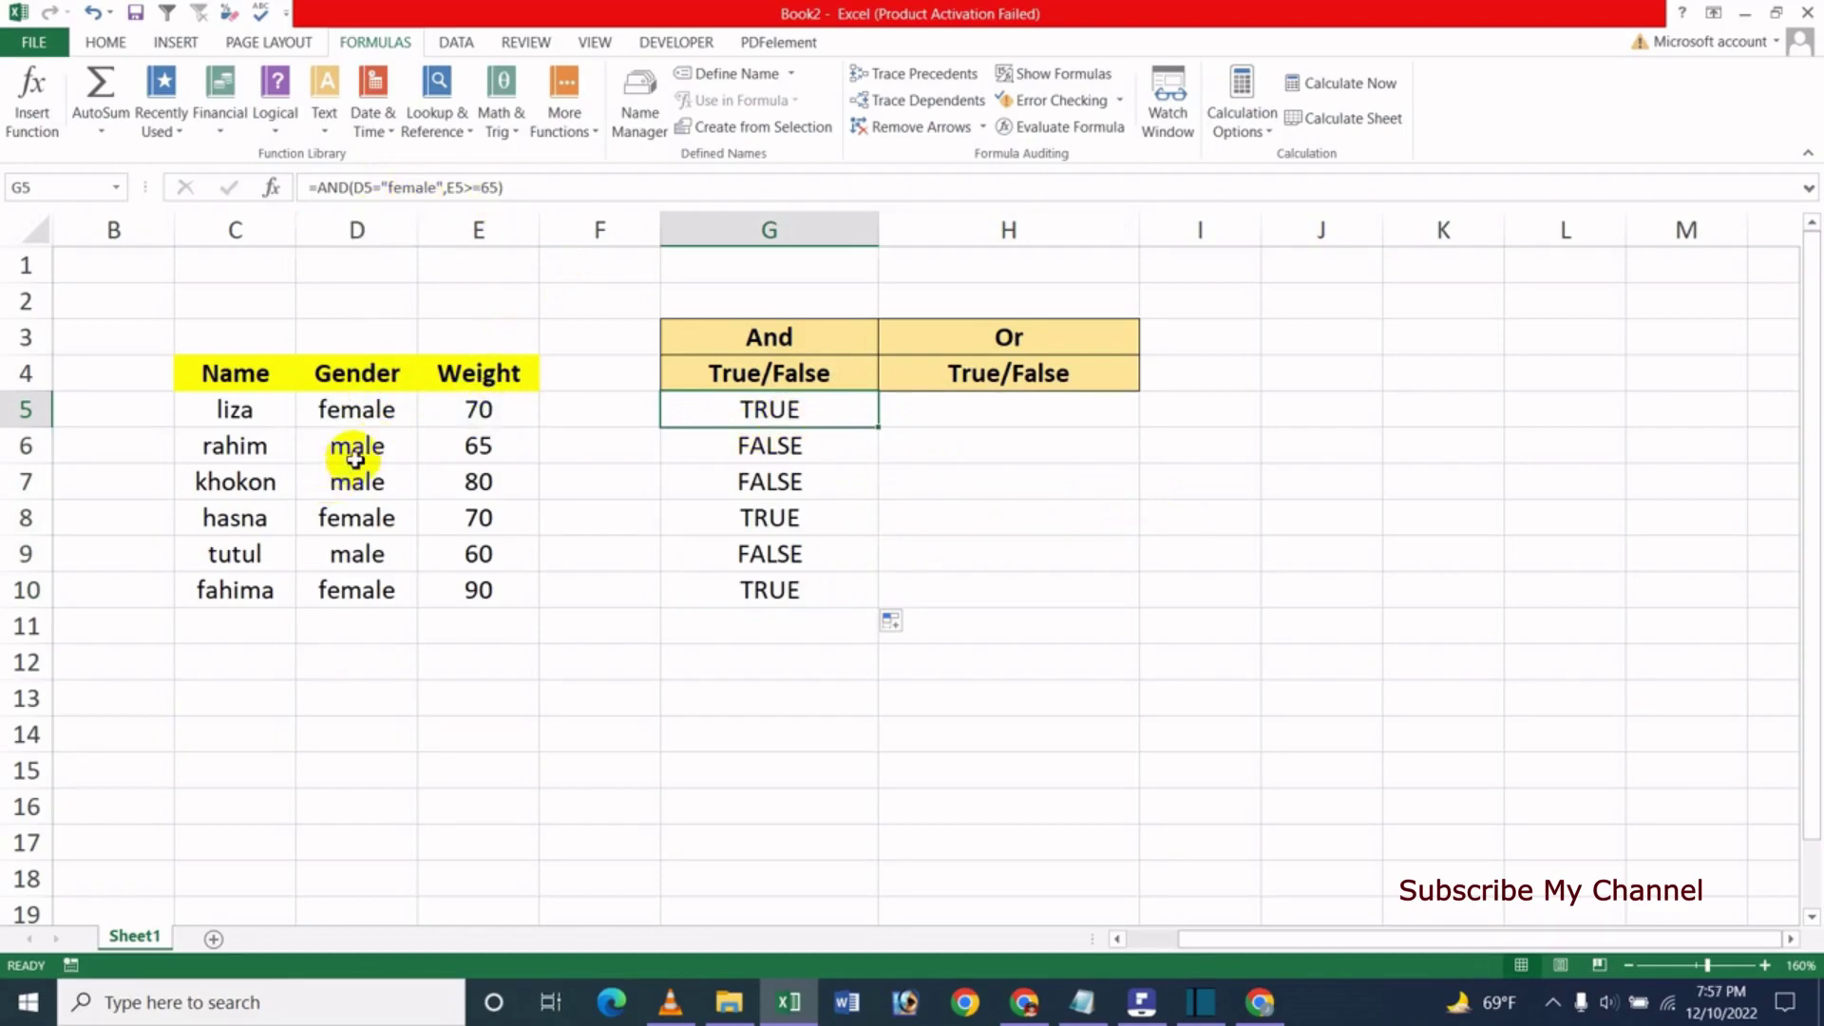
pyautogui.click(375, 518)
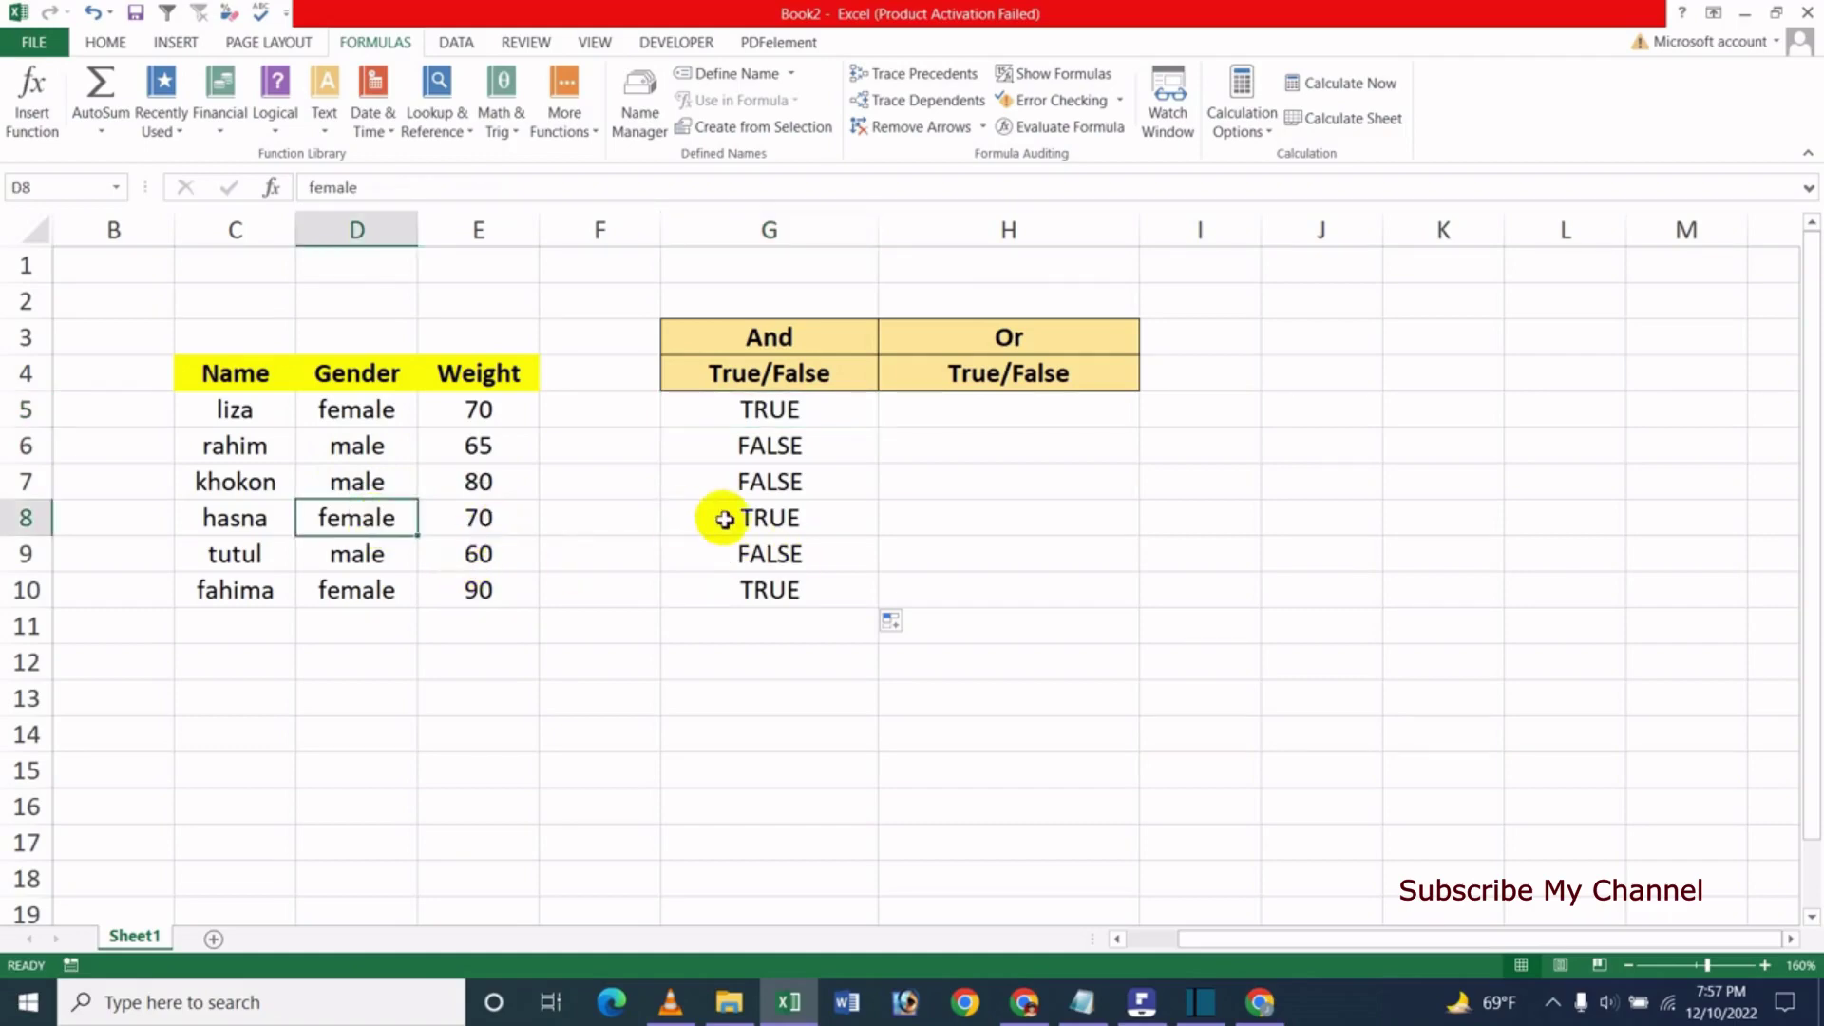
# Change the weight in E10 to 64, then to 65, so G10 reads TRUE.
pyautogui.click(366, 593)
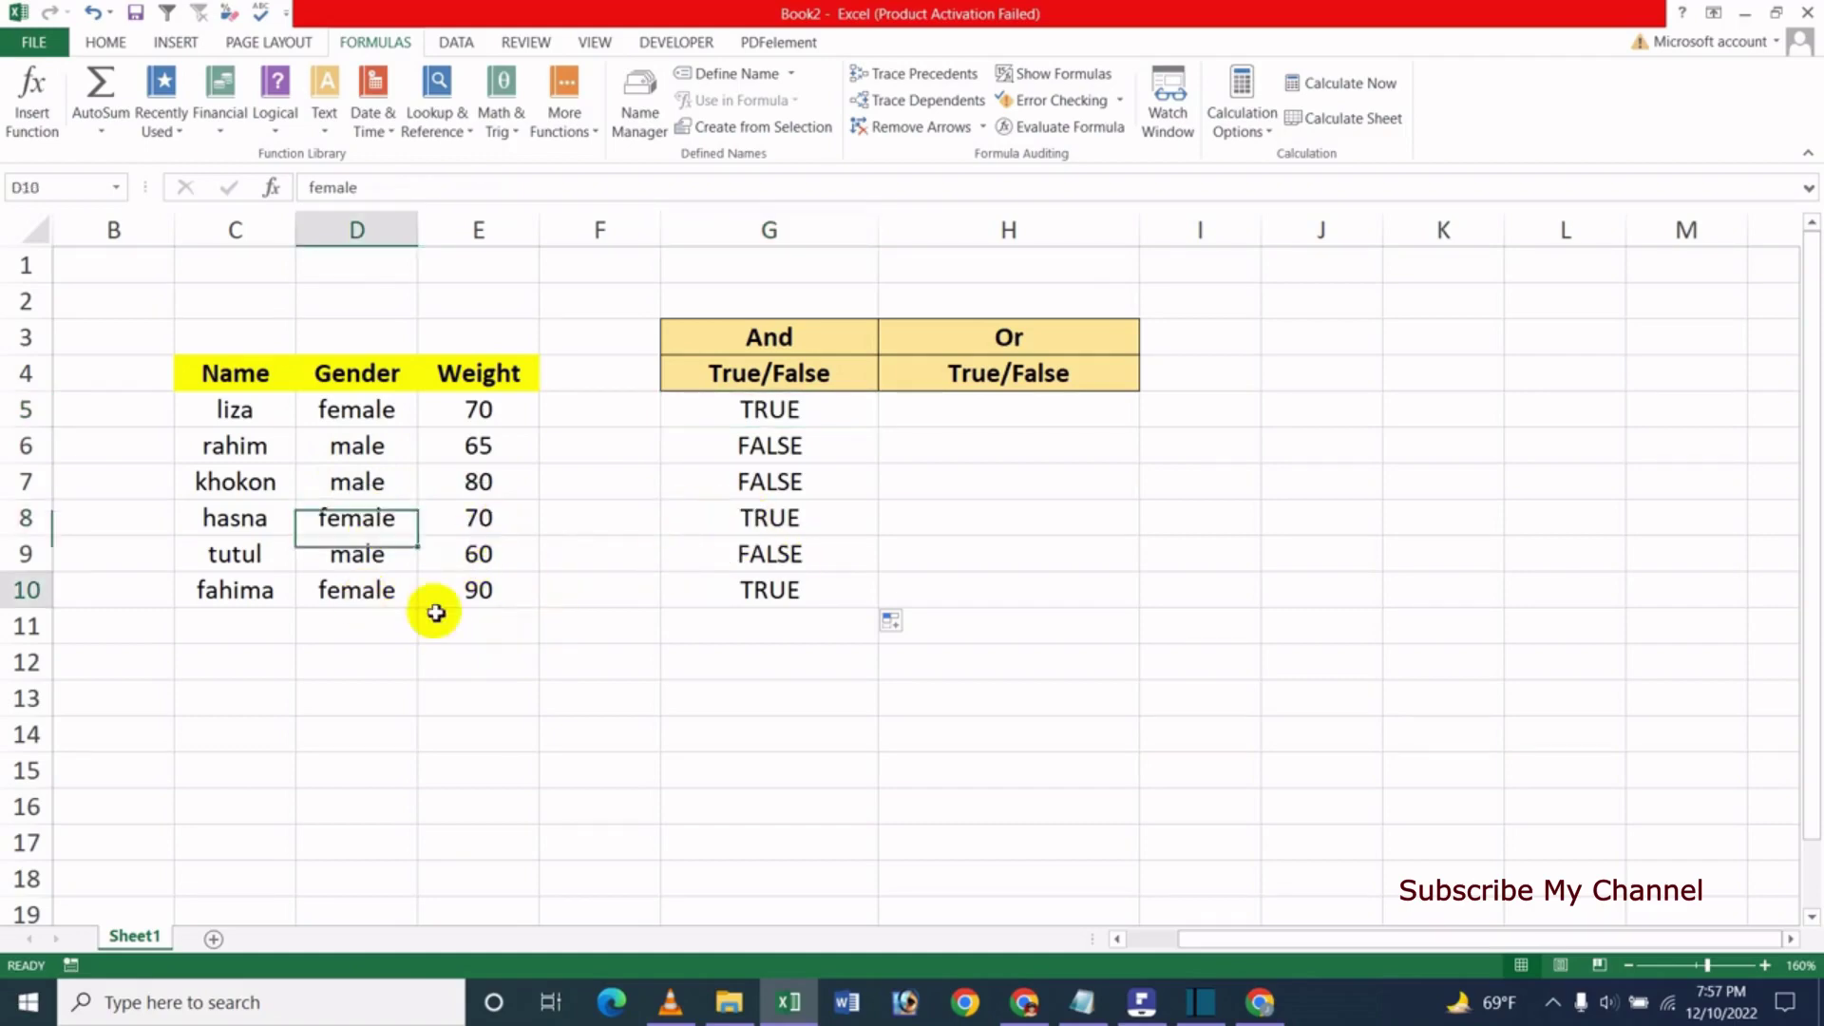
pyautogui.click(482, 592)
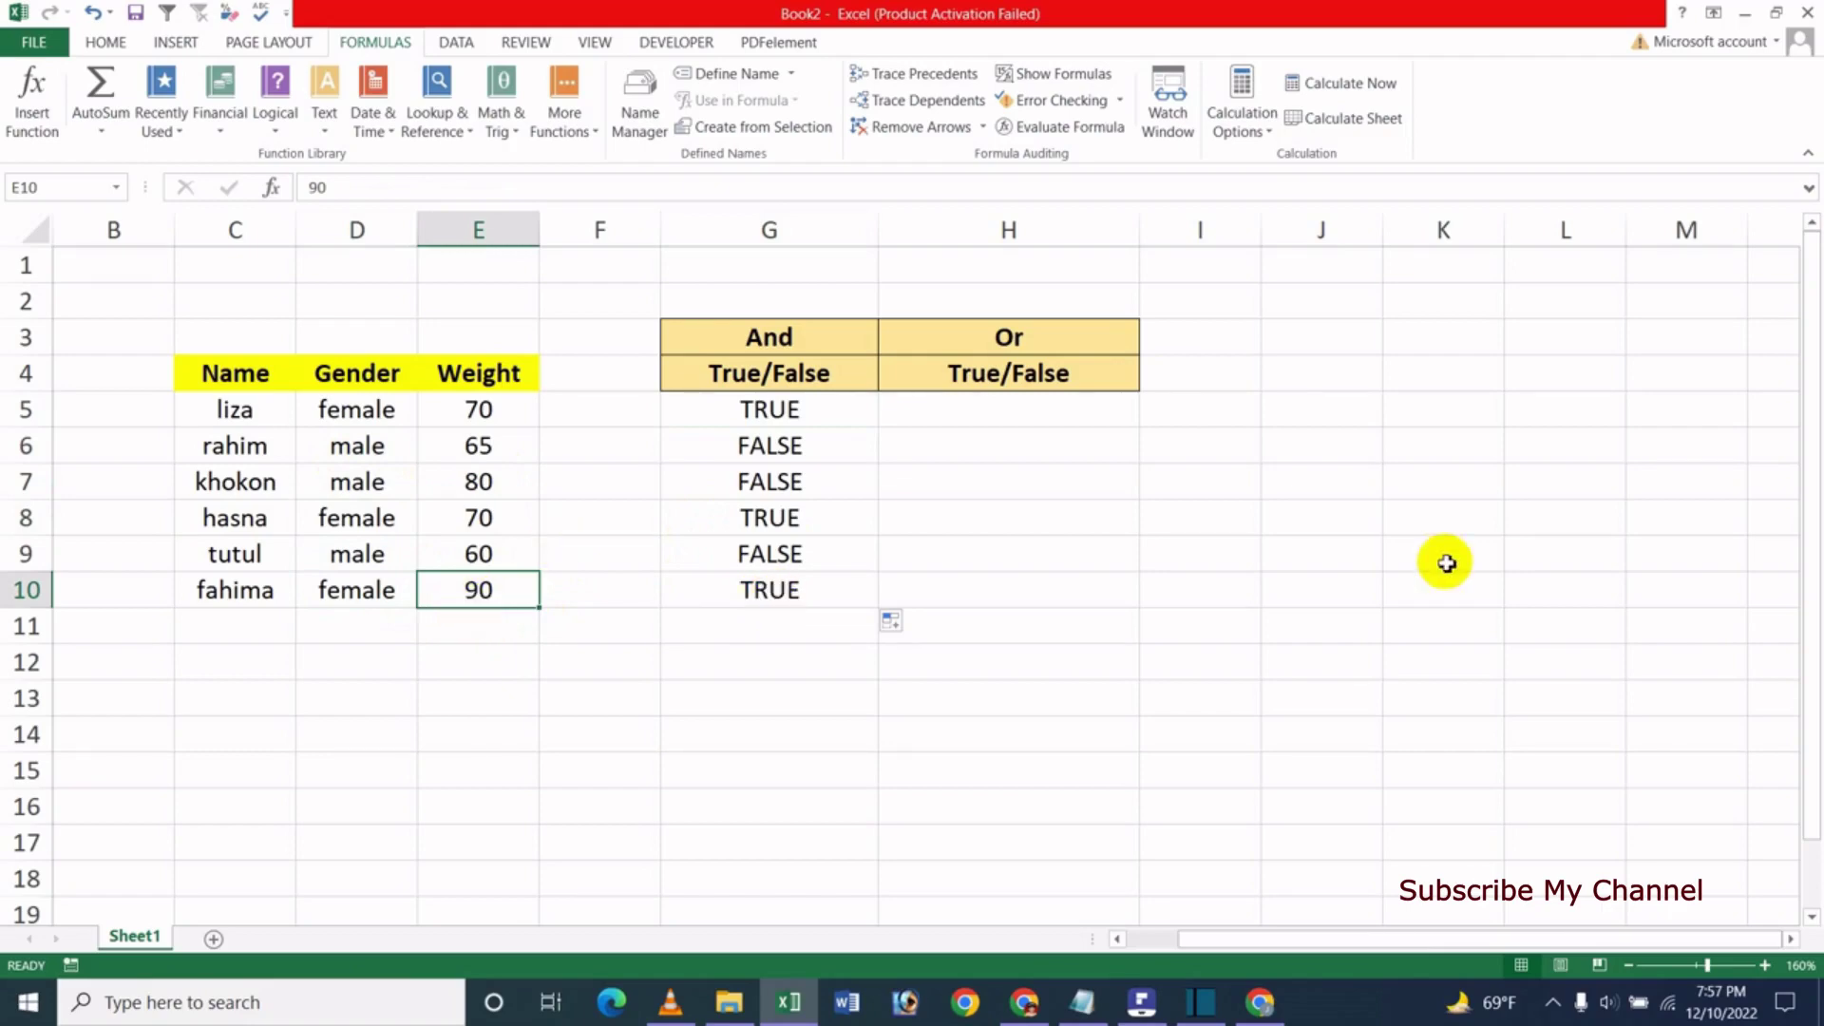
pyautogui.write('64')
pyautogui.press('Return')
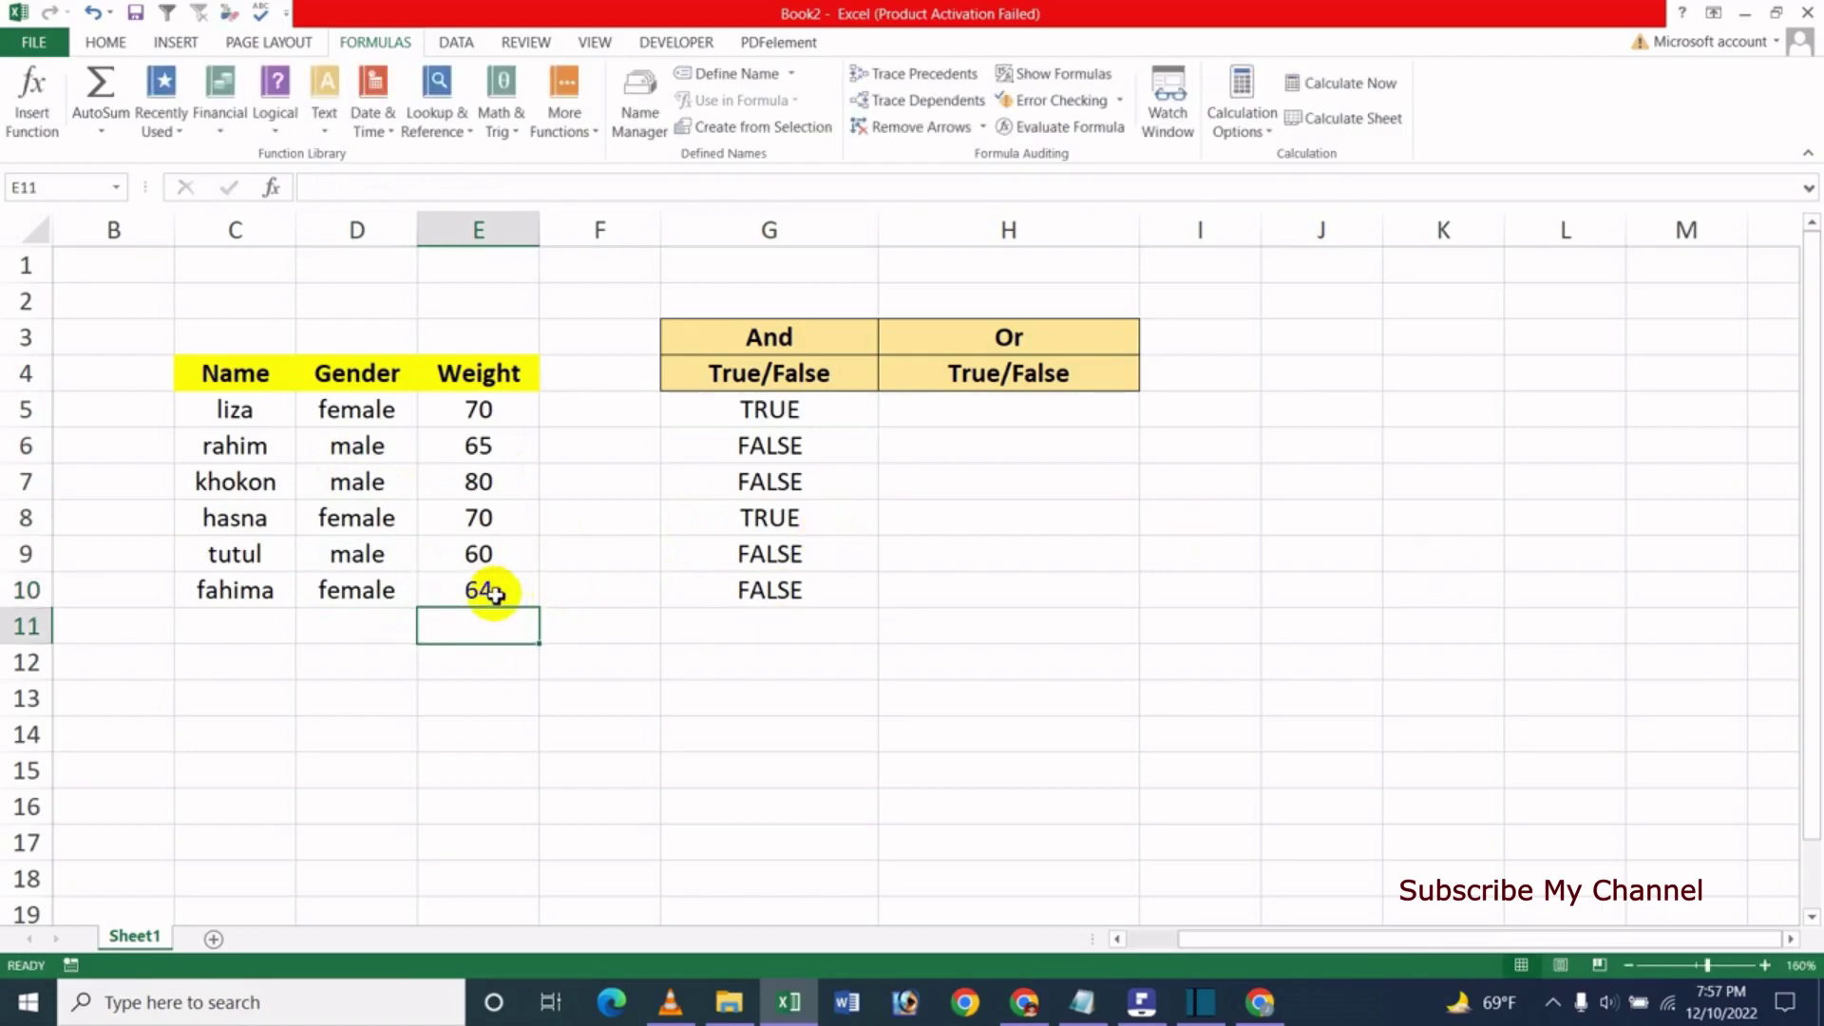
pyautogui.click(494, 593)
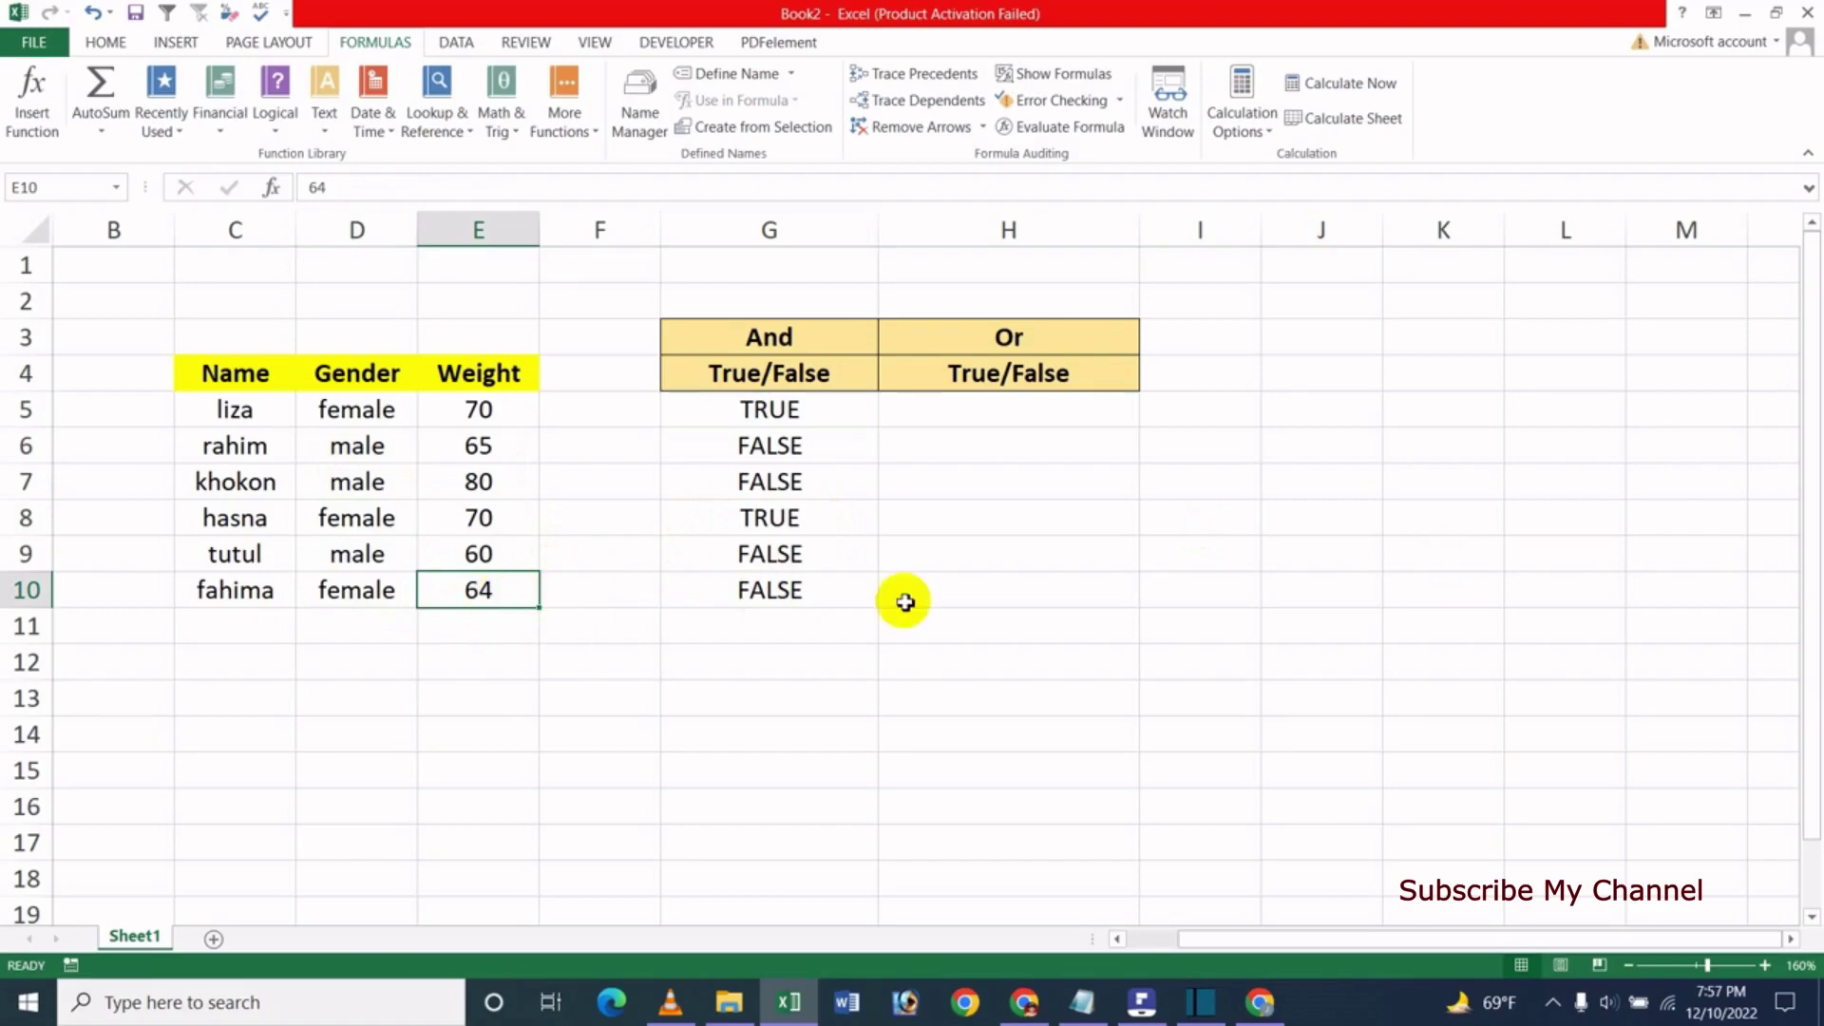
pyautogui.write('65')
pyautogui.press('Return')
pyautogui.press('Up')
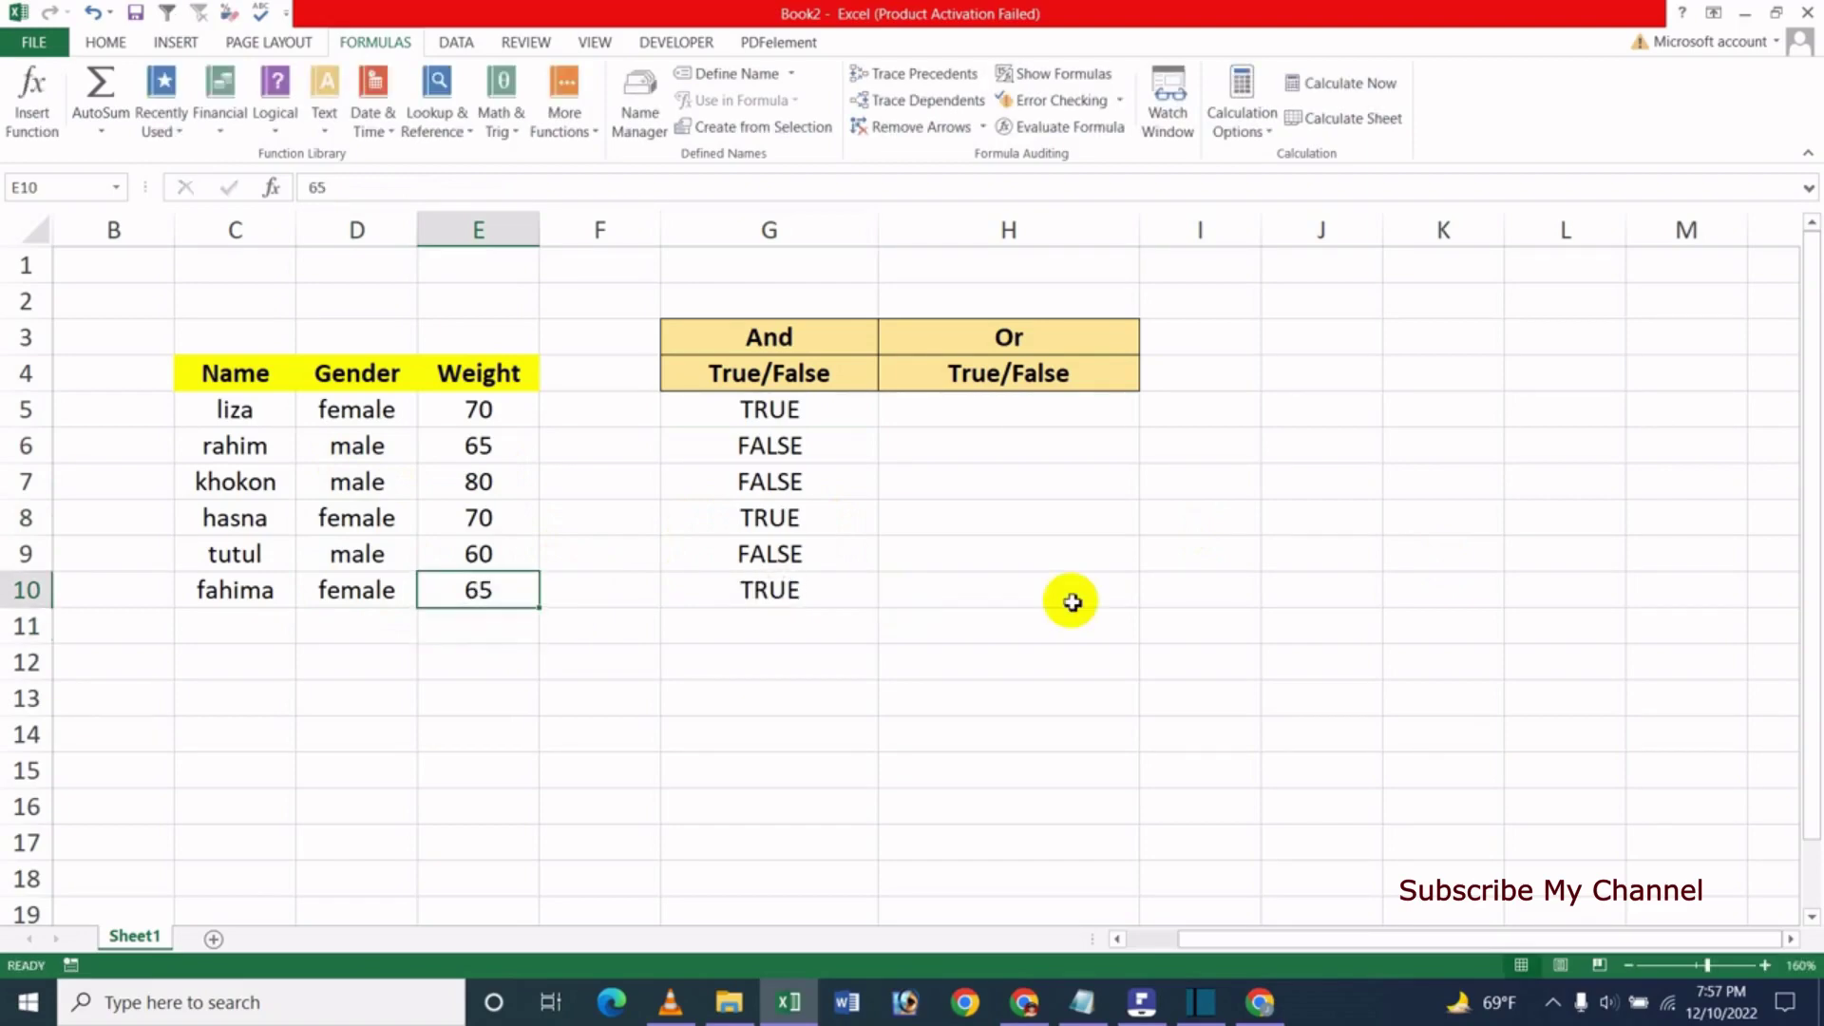
pyautogui.click(793, 409)
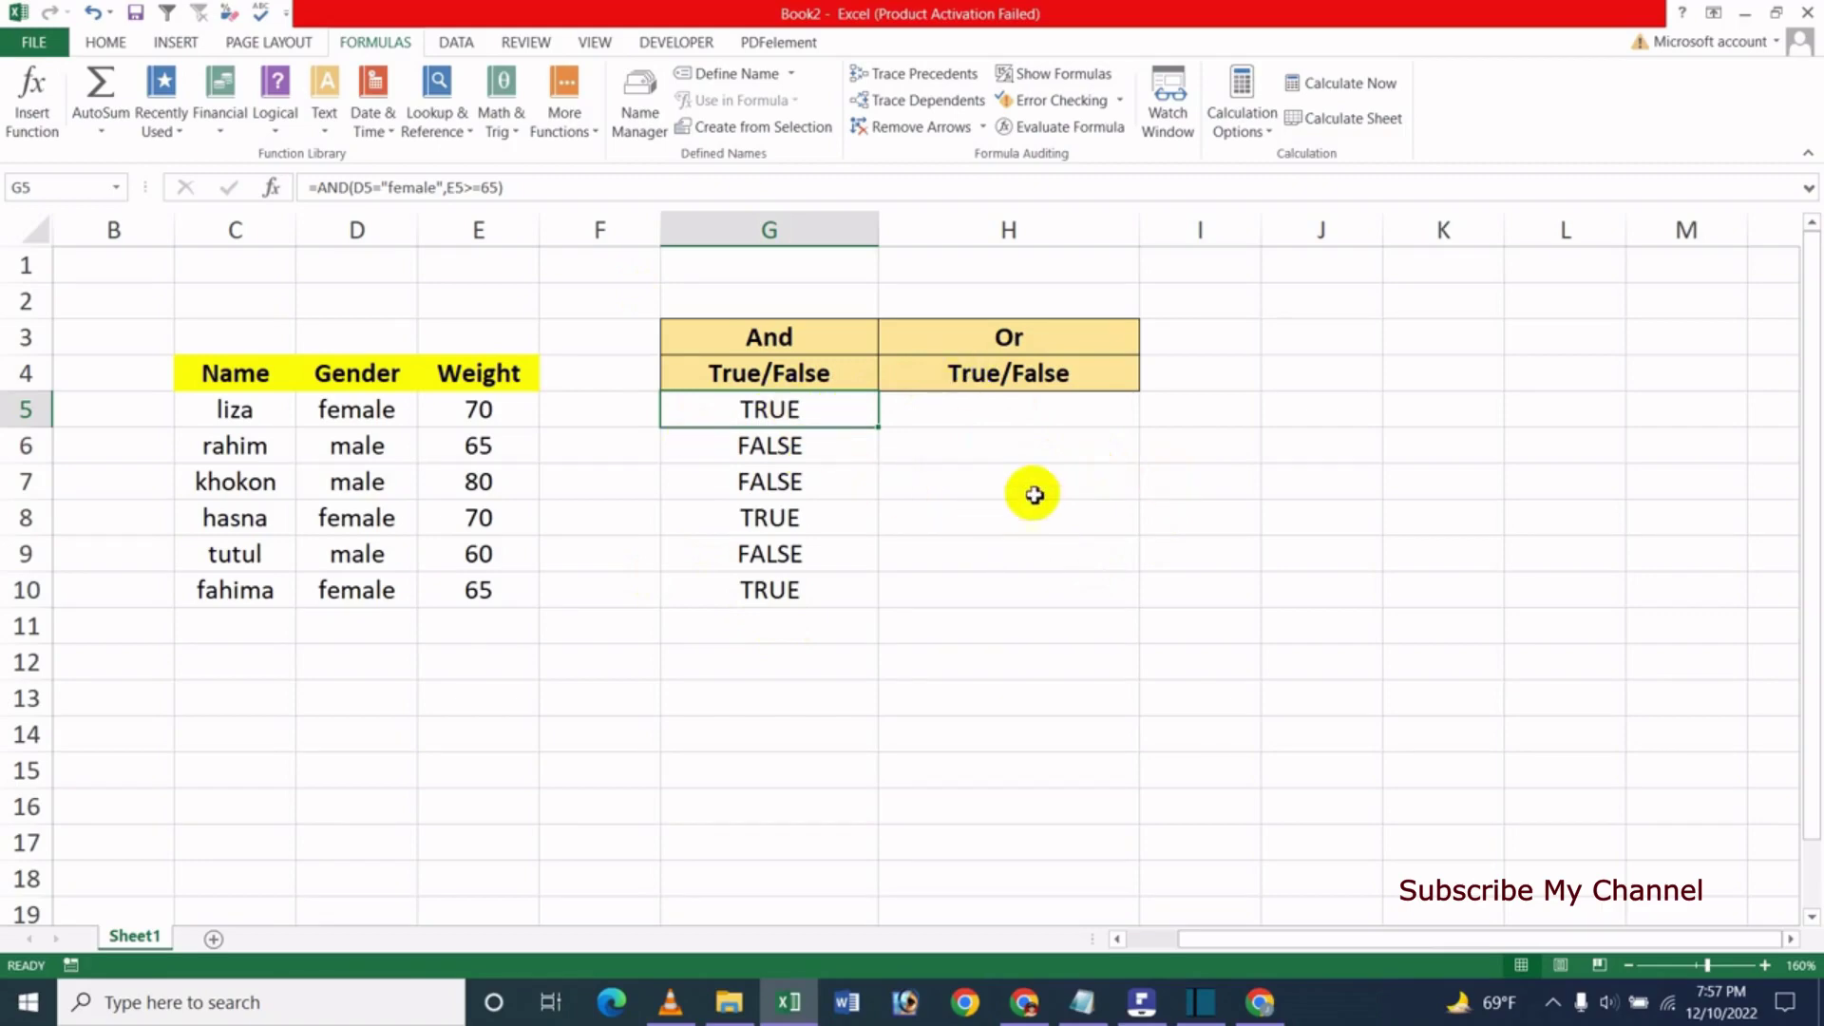
pyautogui.click(1014, 413)
pyautogui.write('=')
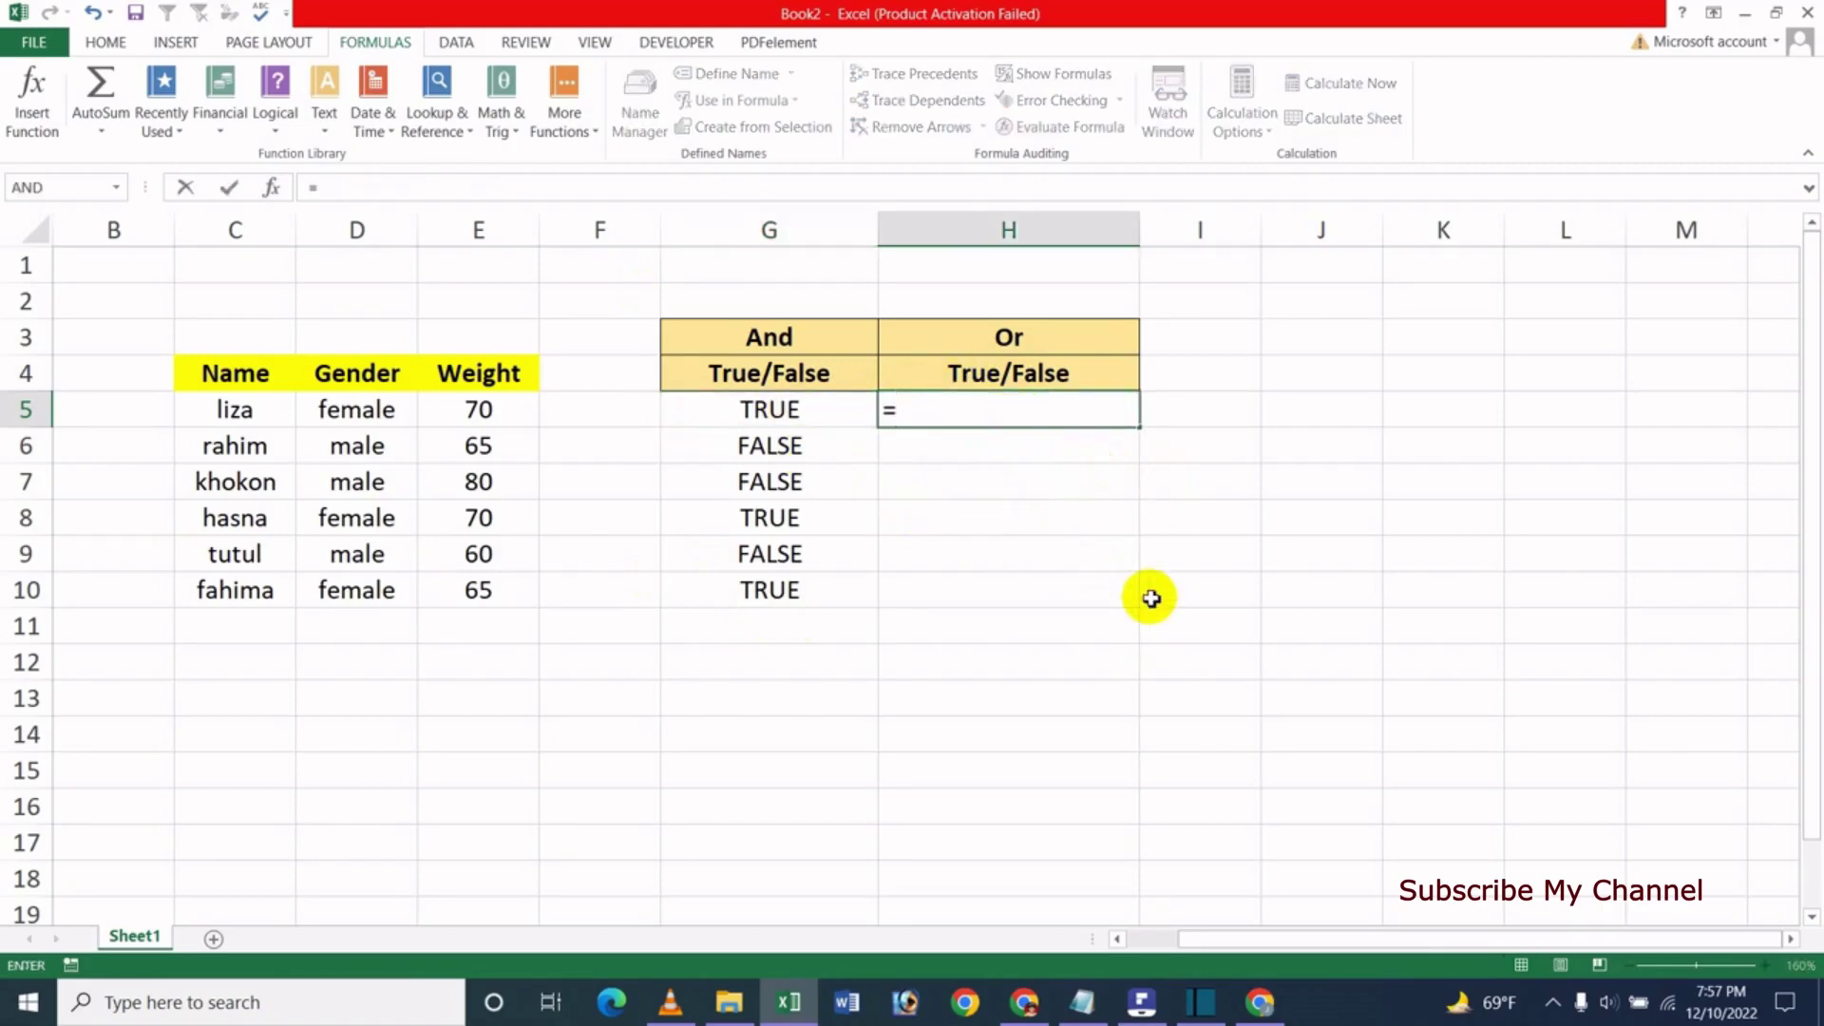
pyautogui.write('or')
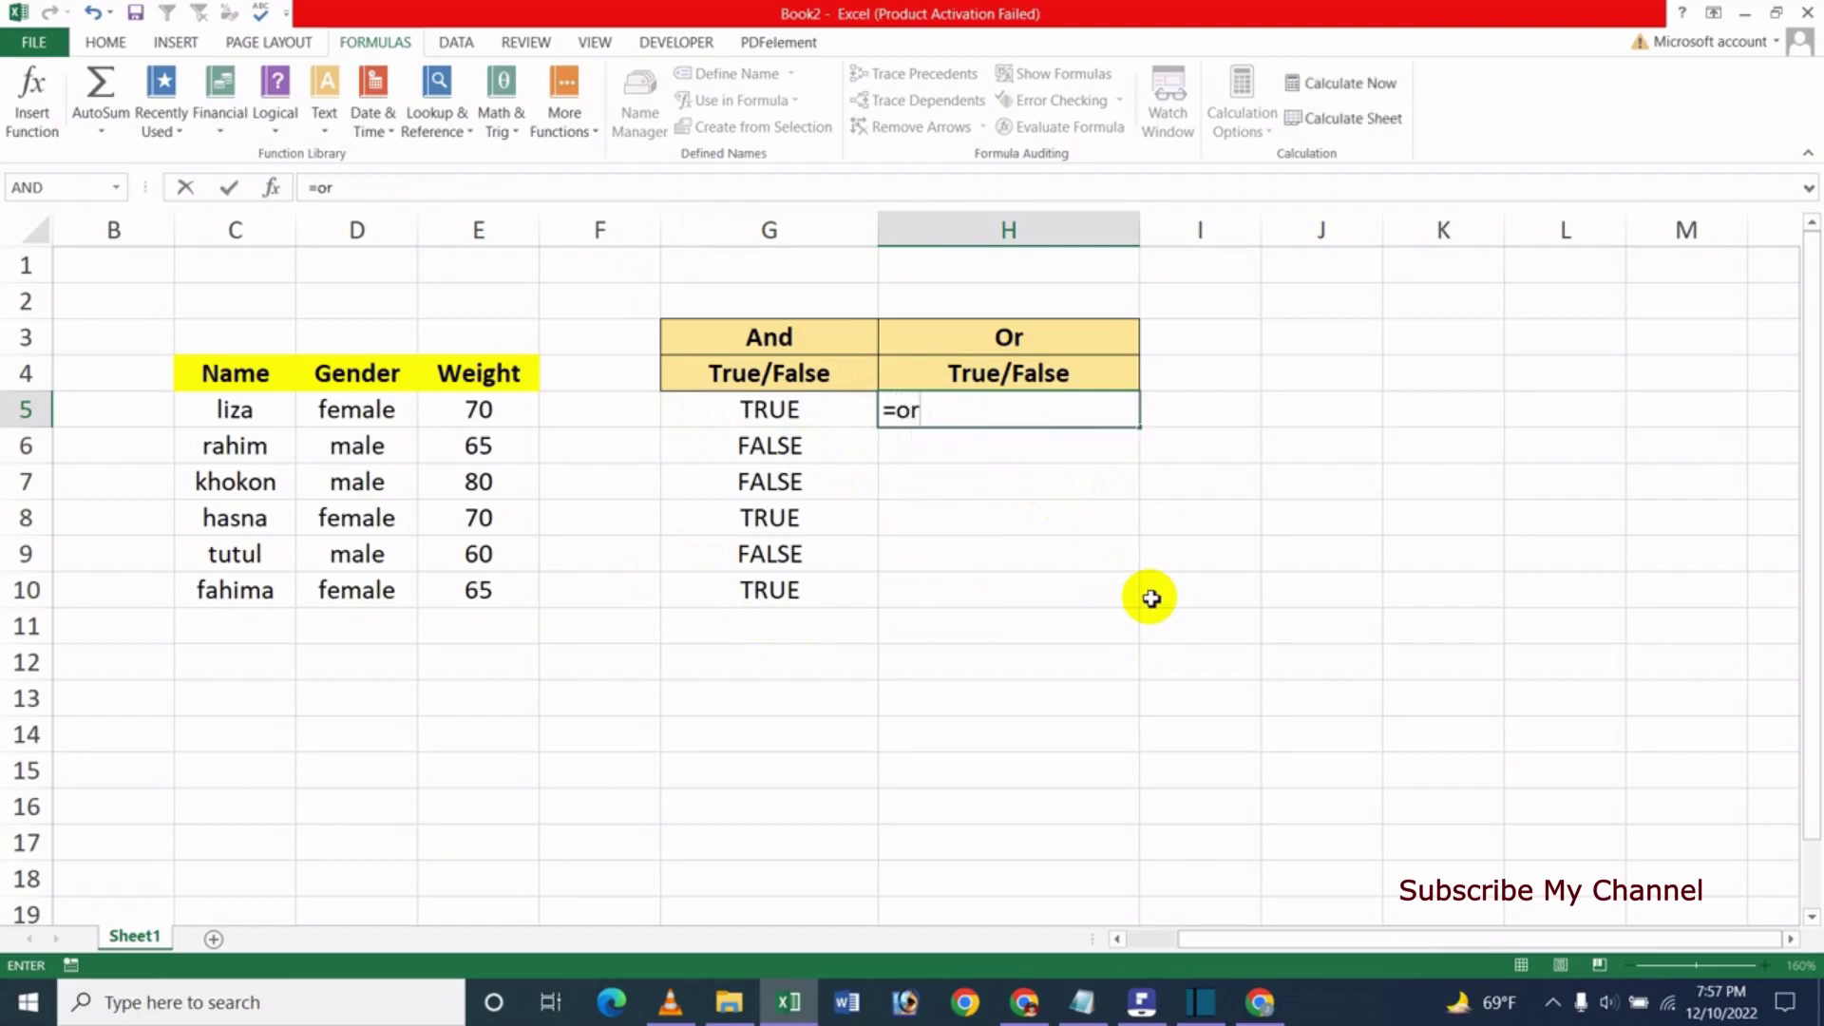
pyautogui.press('BackSpace')
pyautogui.press('BackSpace')
pyautogui.press('Escape')
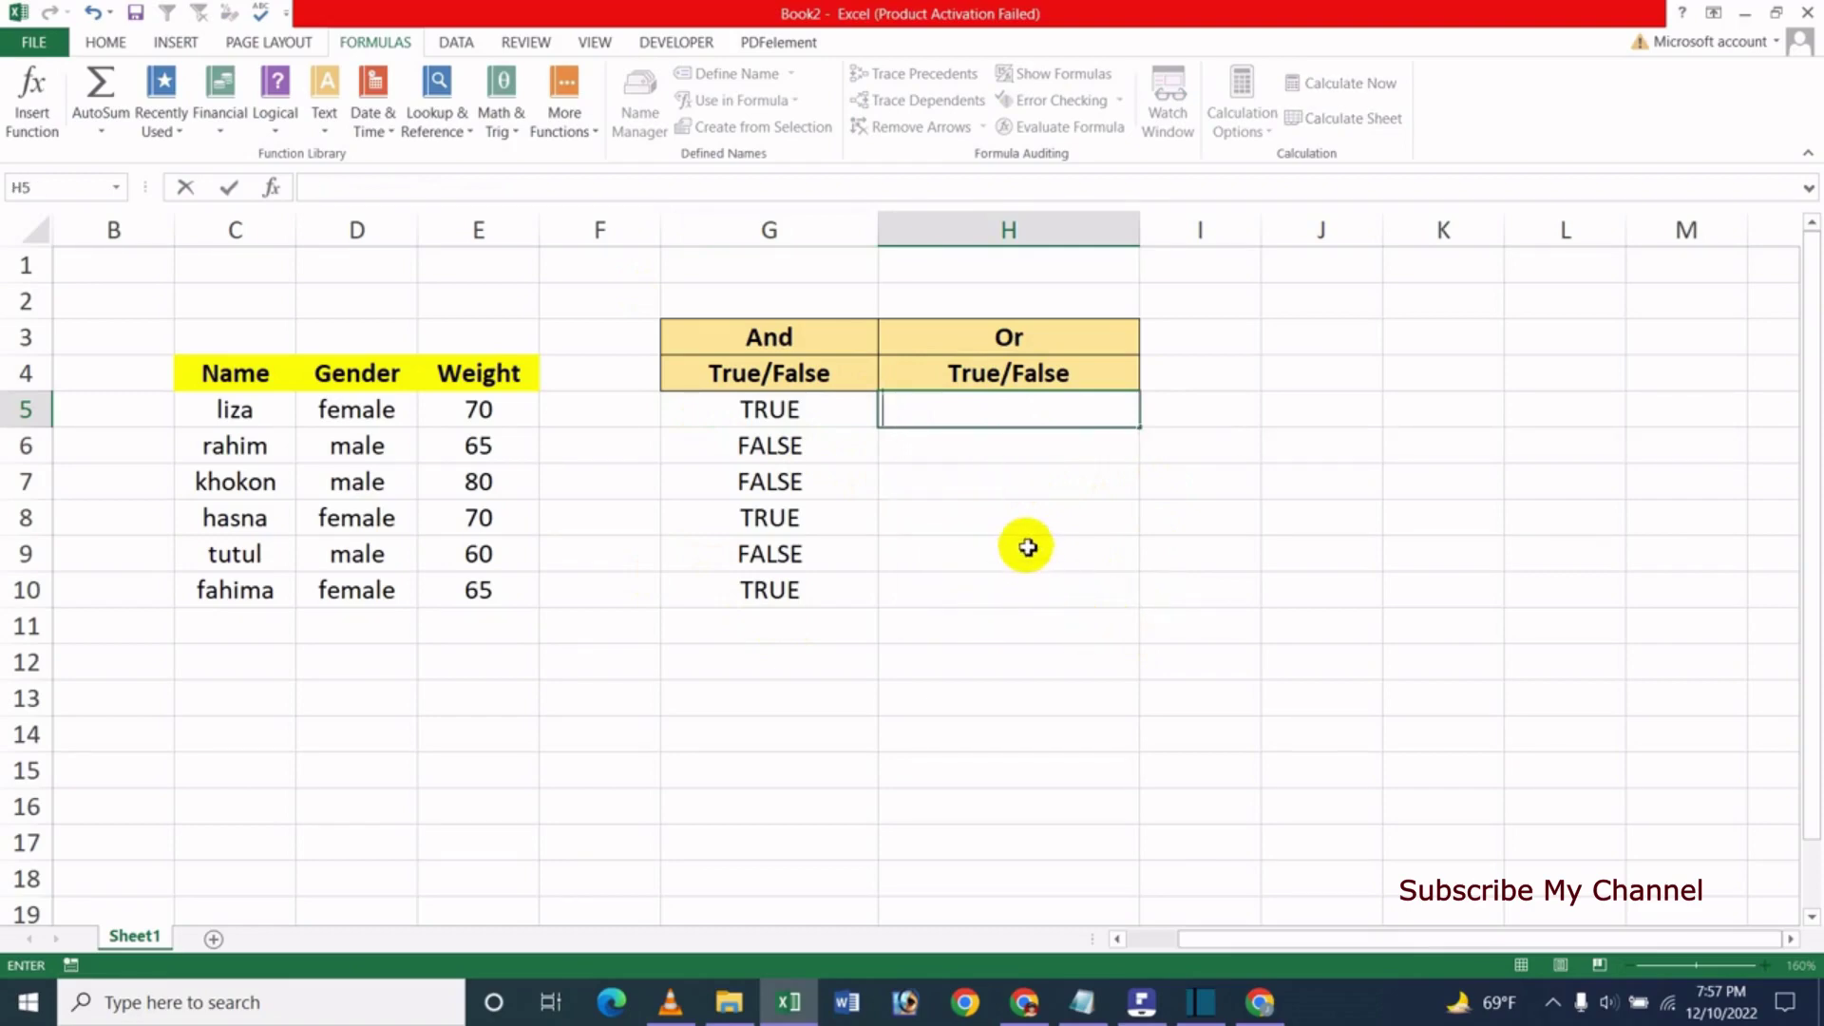
pyautogui.click(1026, 543)
pyautogui.click(1012, 408)
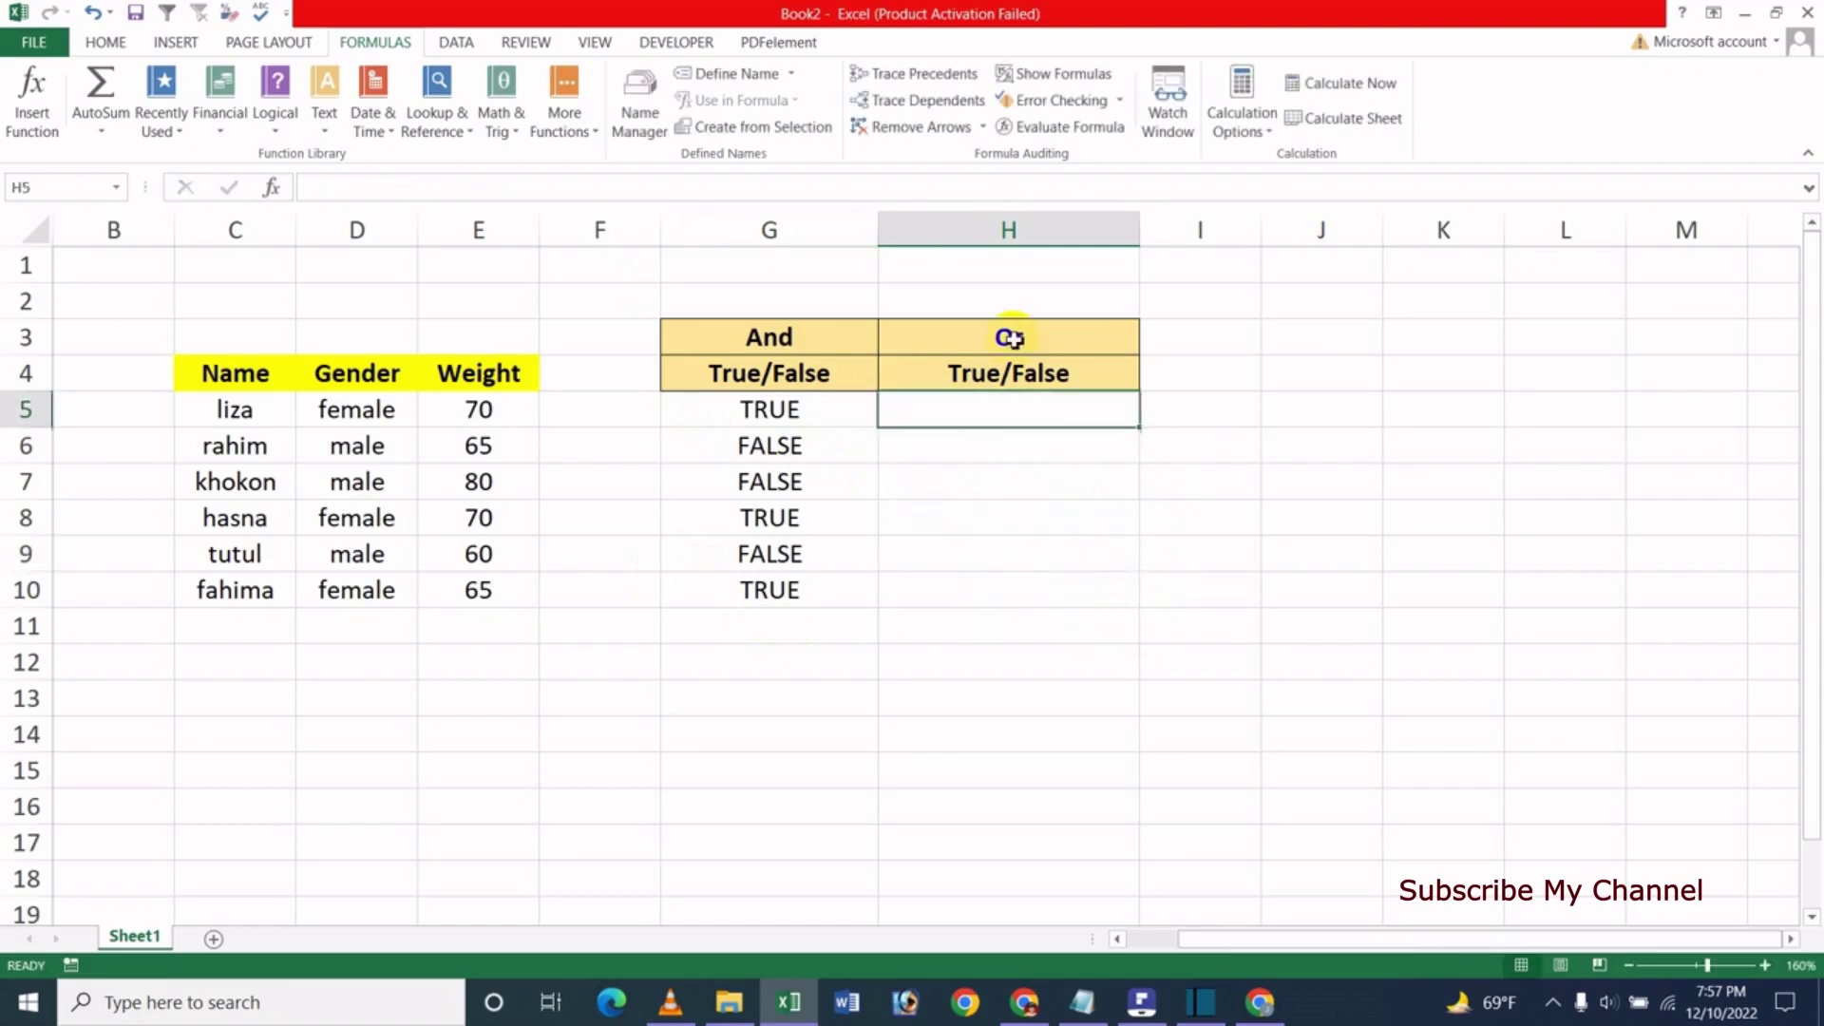
pyautogui.click(275, 107)
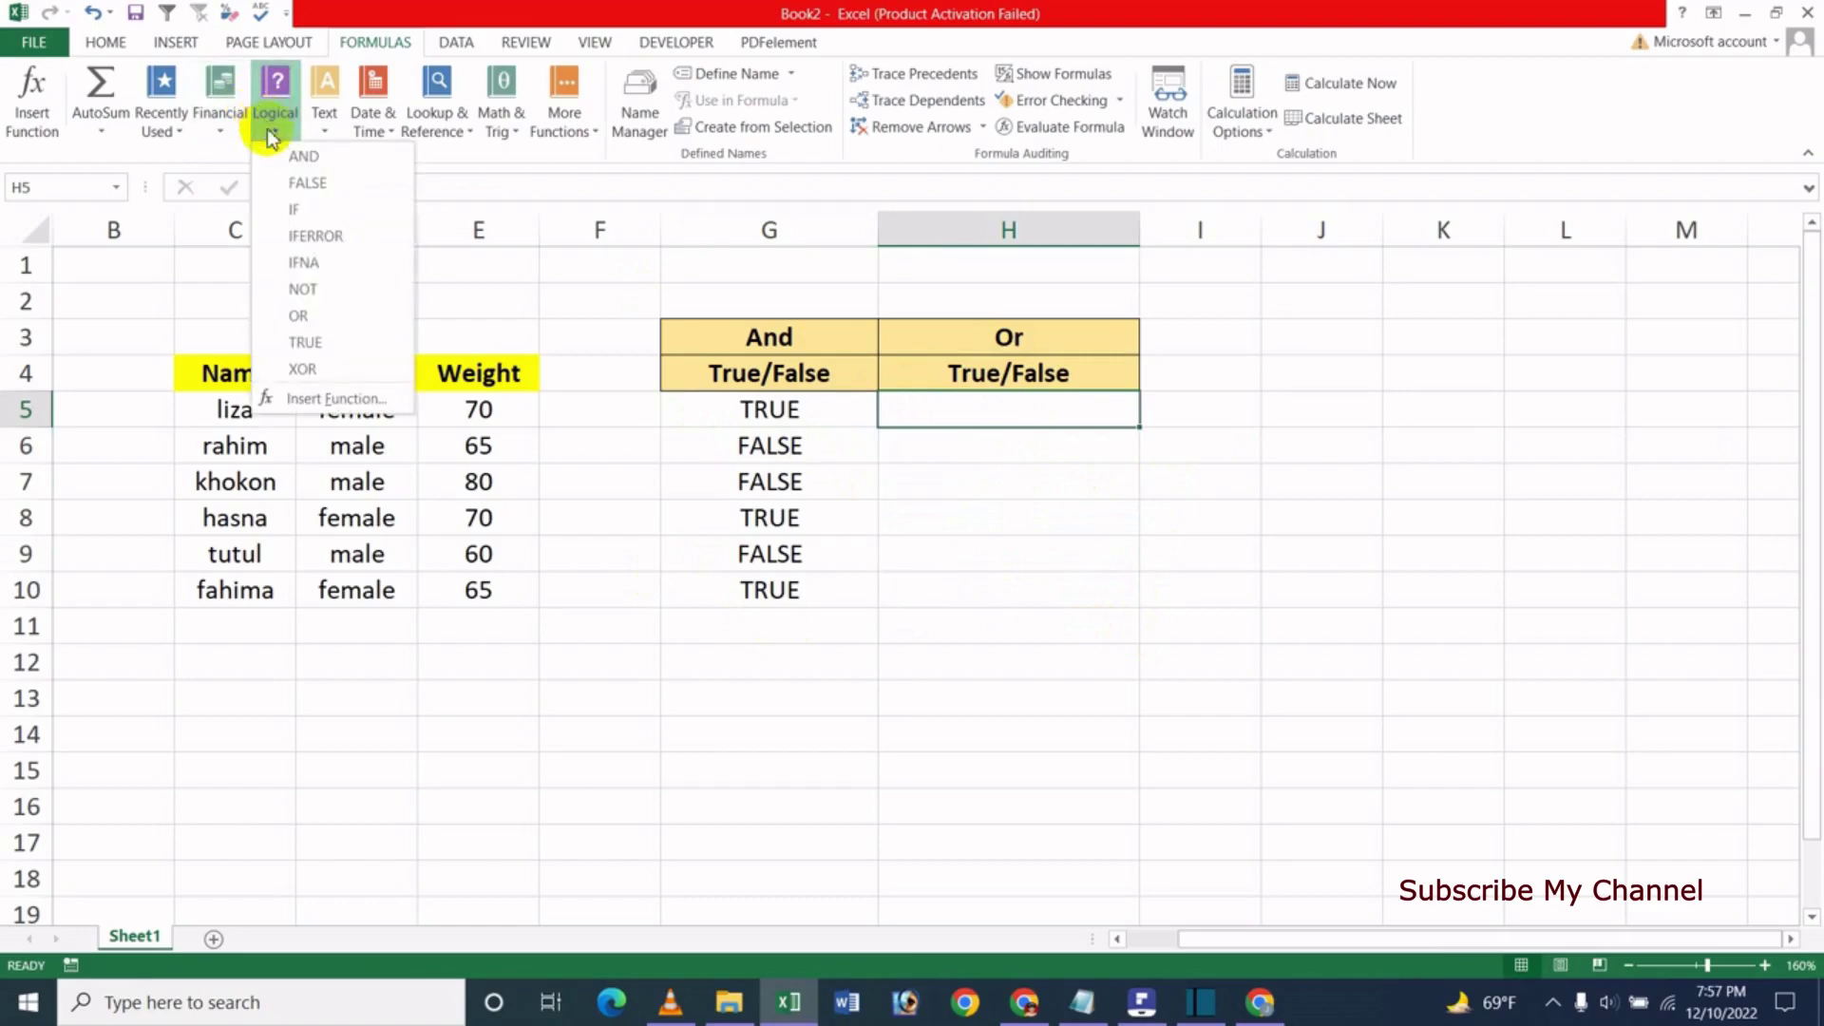
pyautogui.click(344, 317)
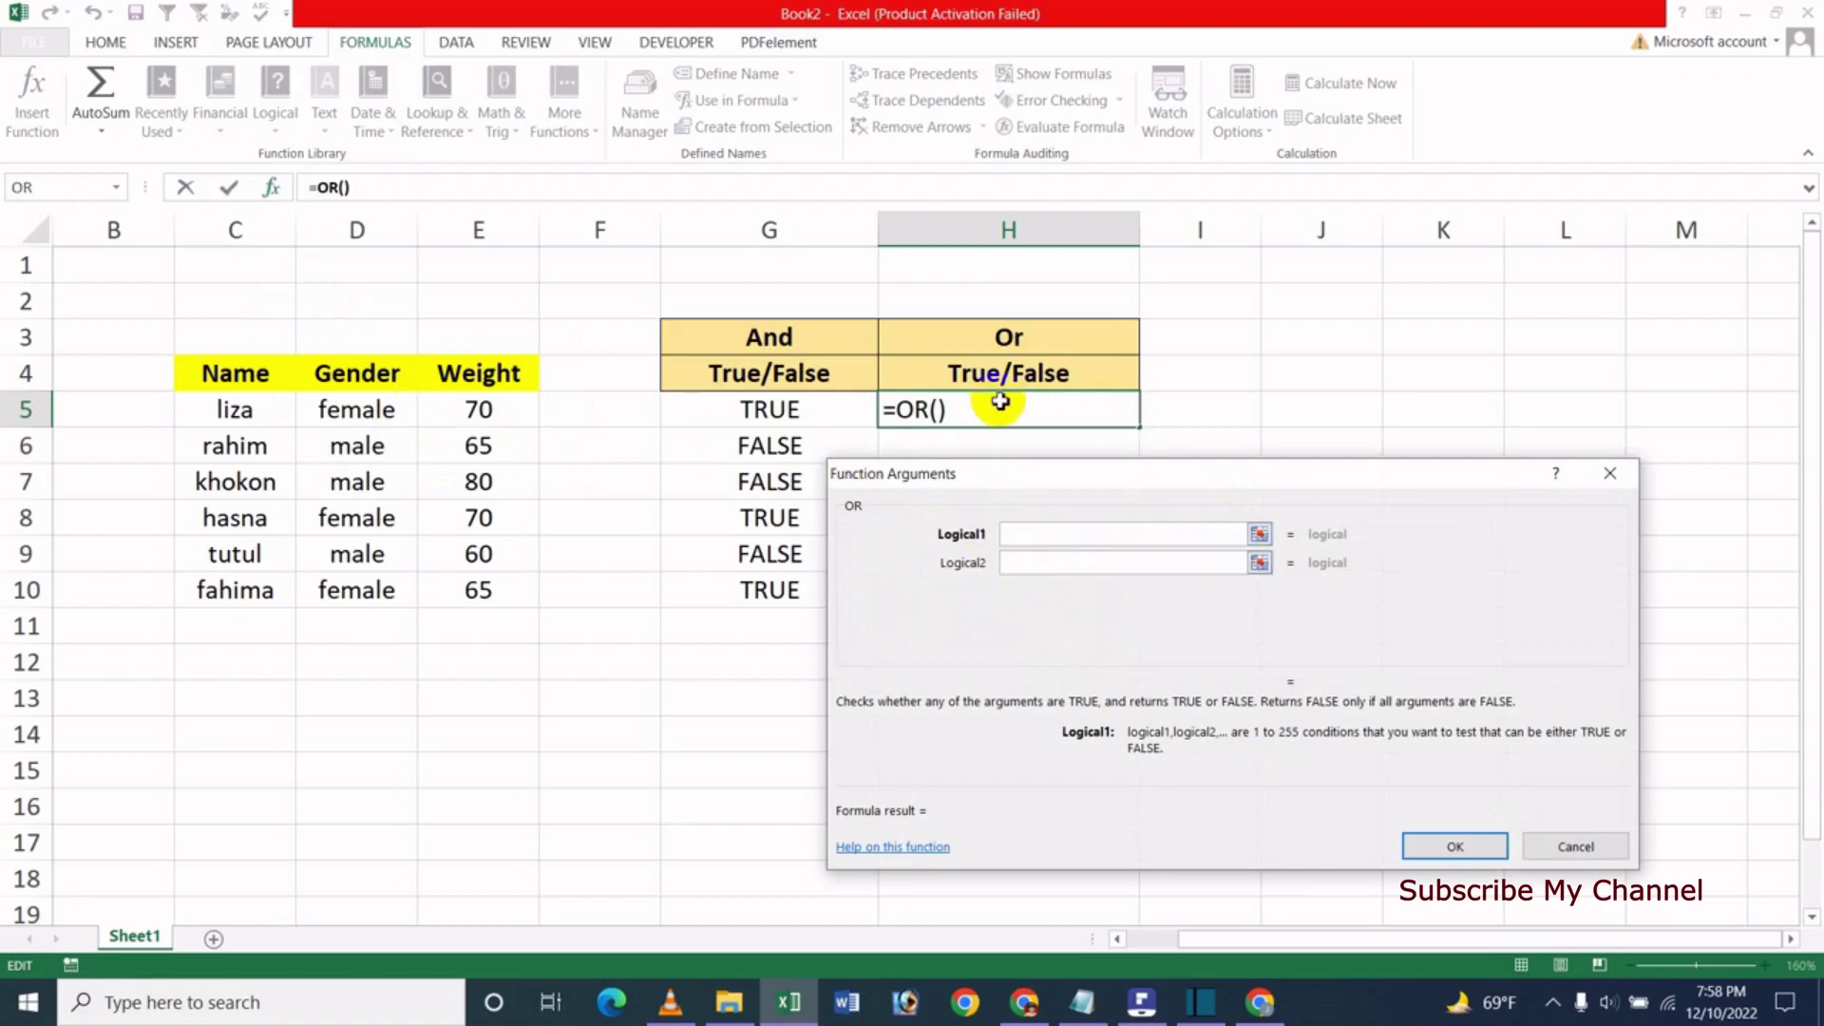
# Cancel the Insert Function dialog and start H5's OR formula with the D5 gender condition.
pyautogui.click(1576, 847)
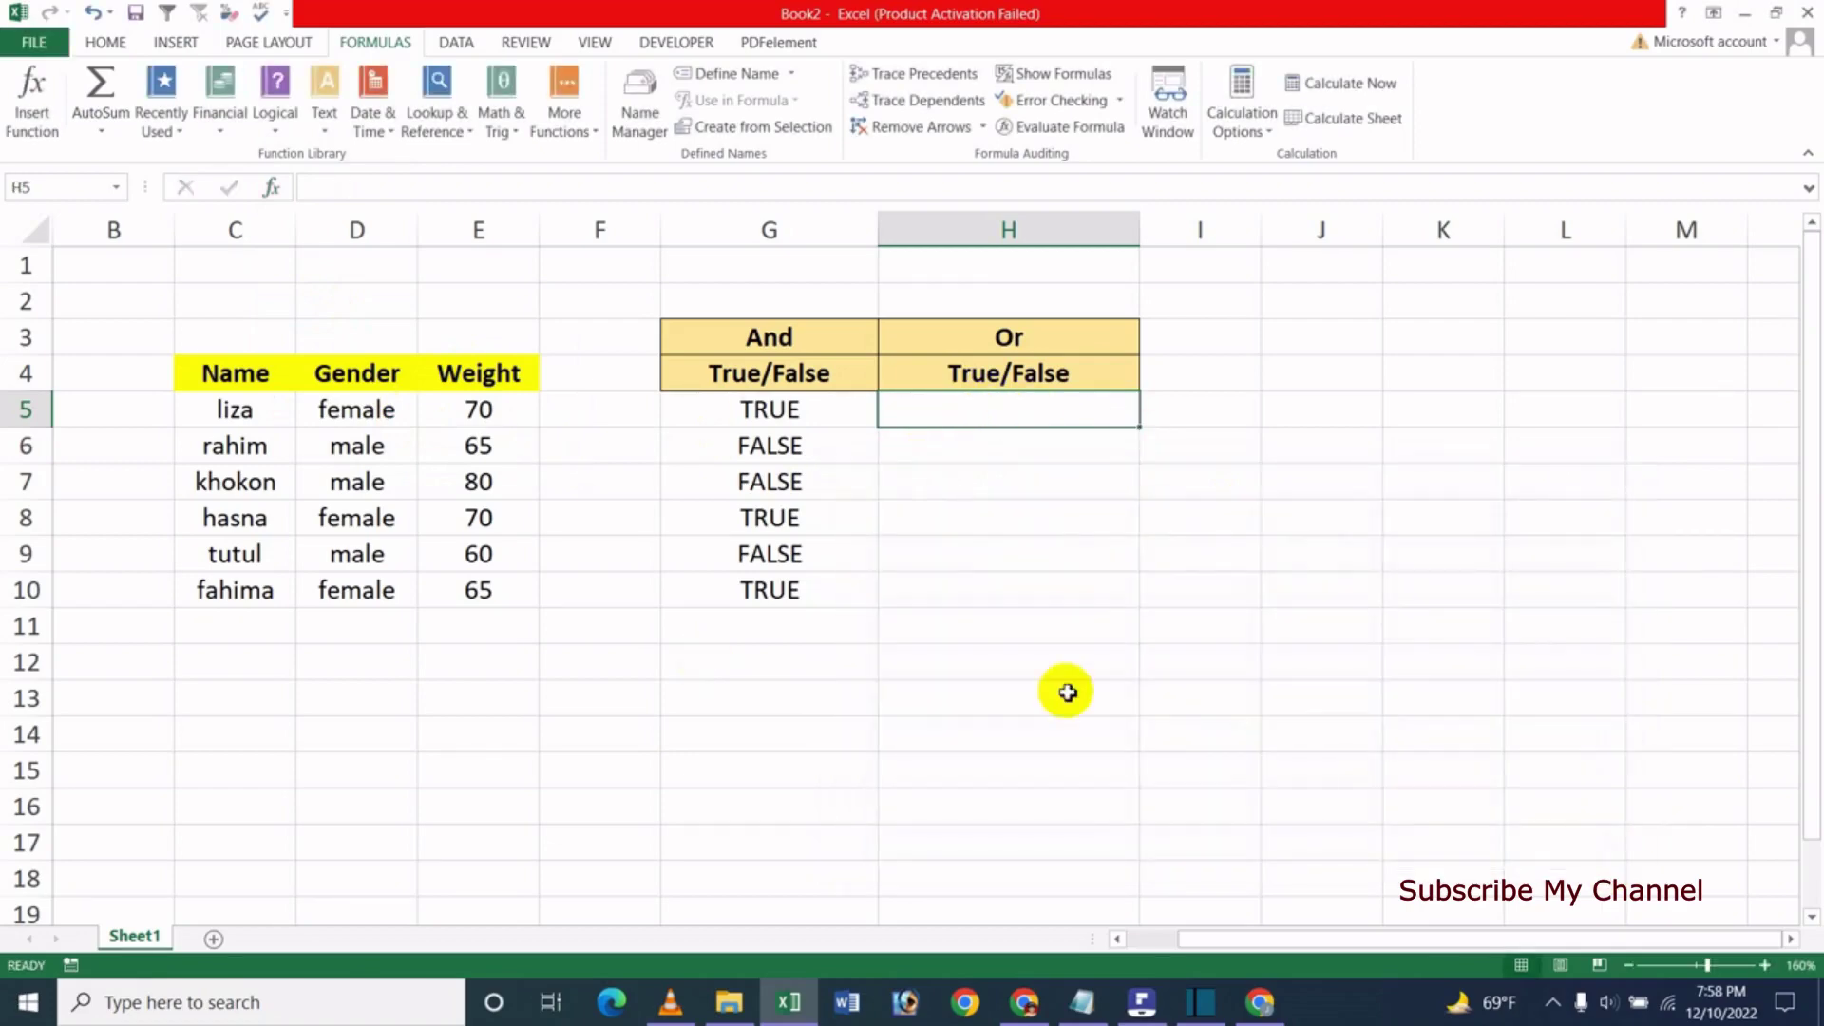
pyautogui.write('=o')
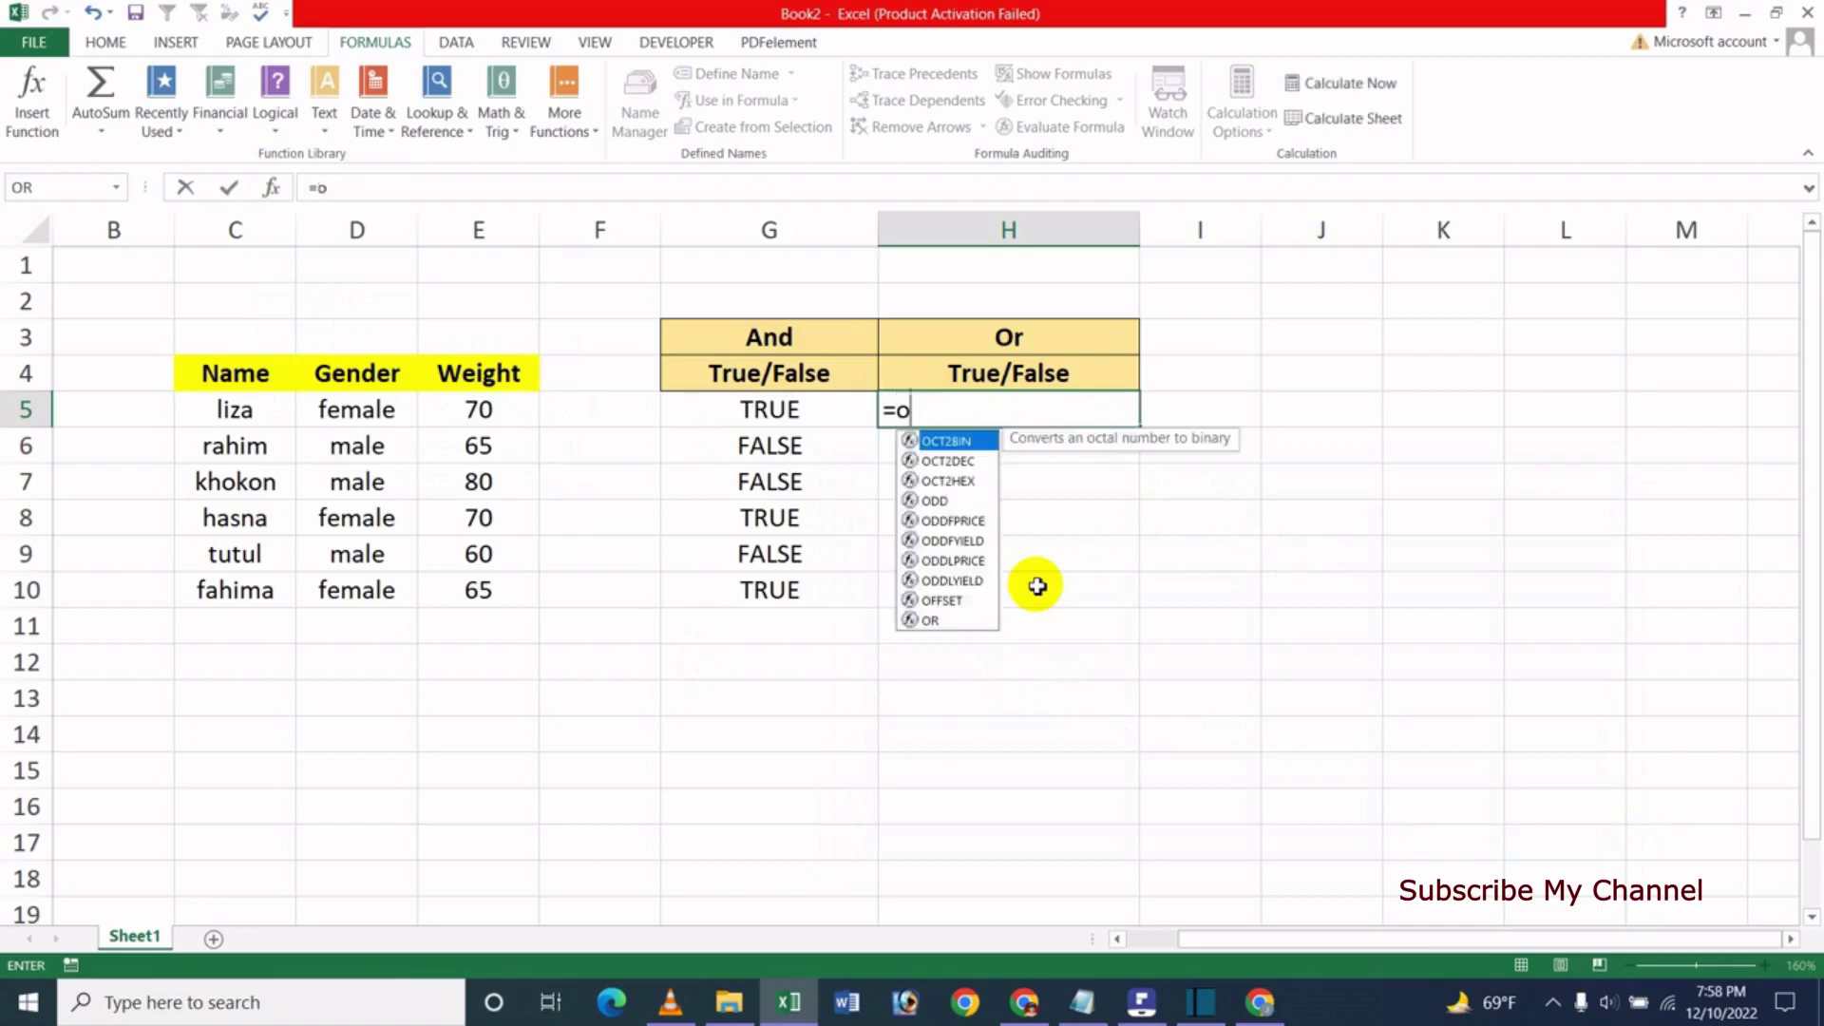
pyautogui.write('r')
pyautogui.press('Tab')
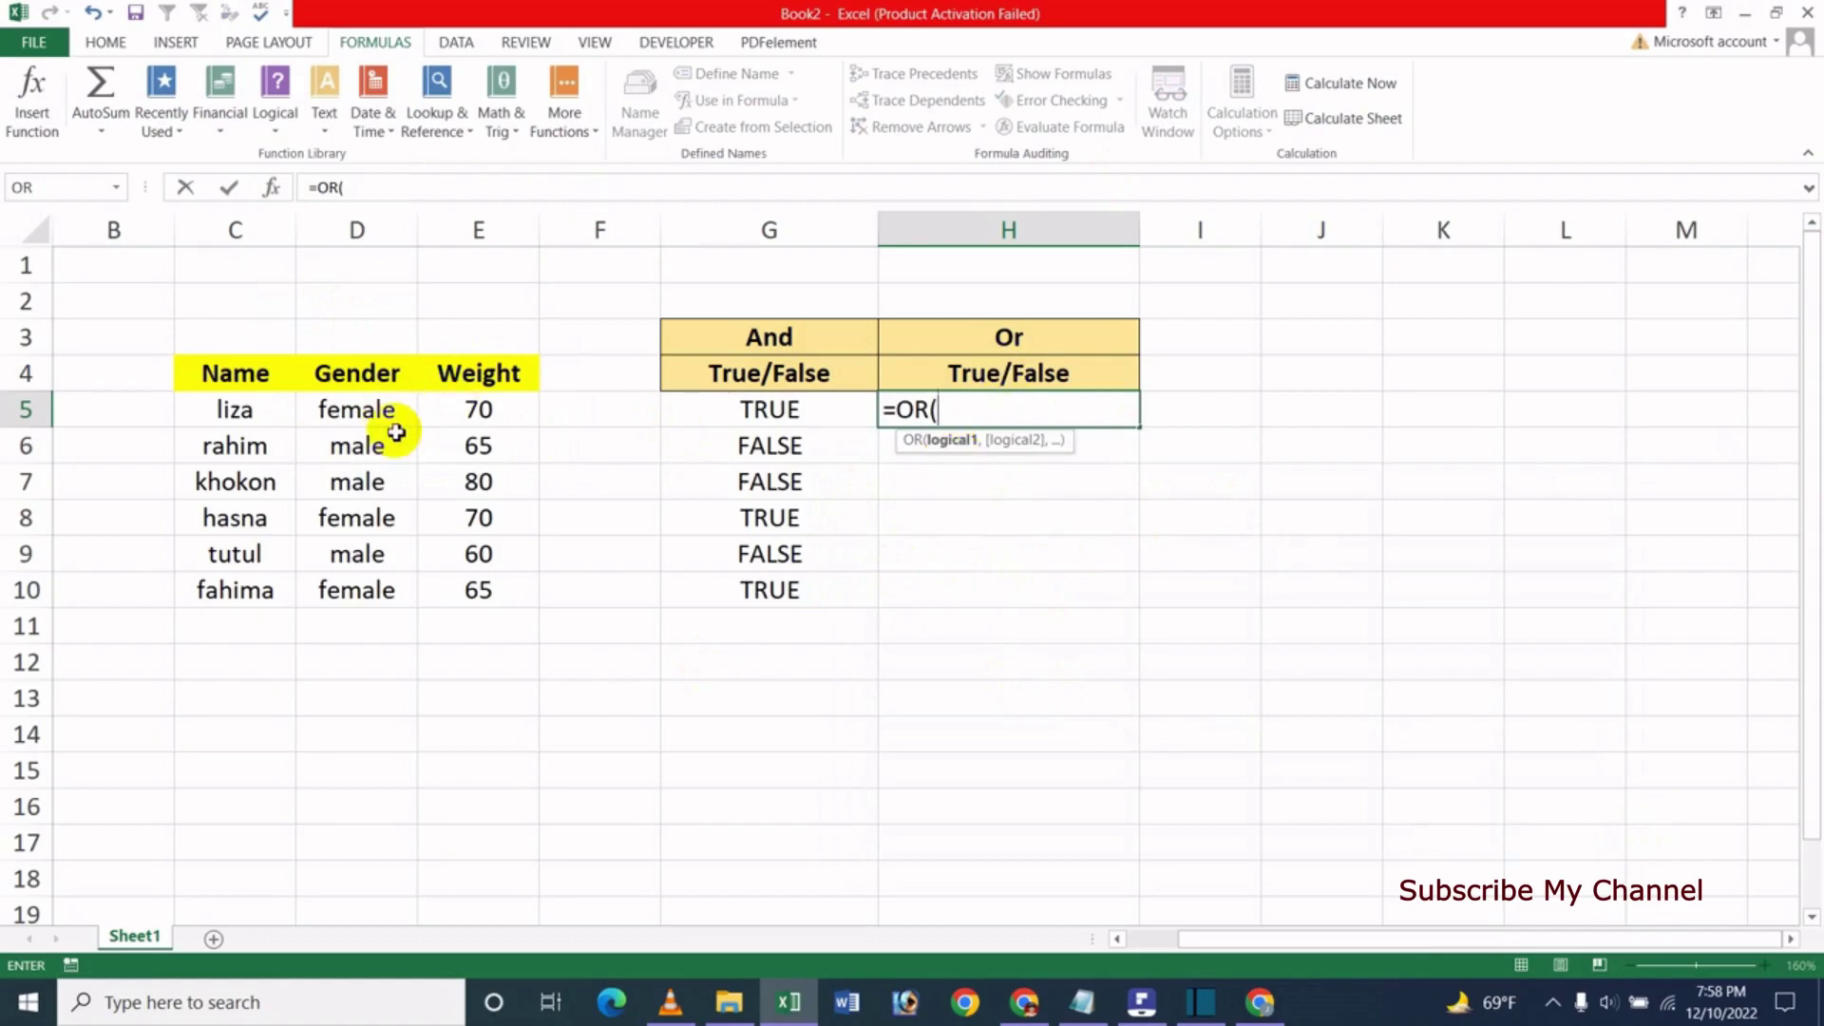
pyautogui.click(353, 409)
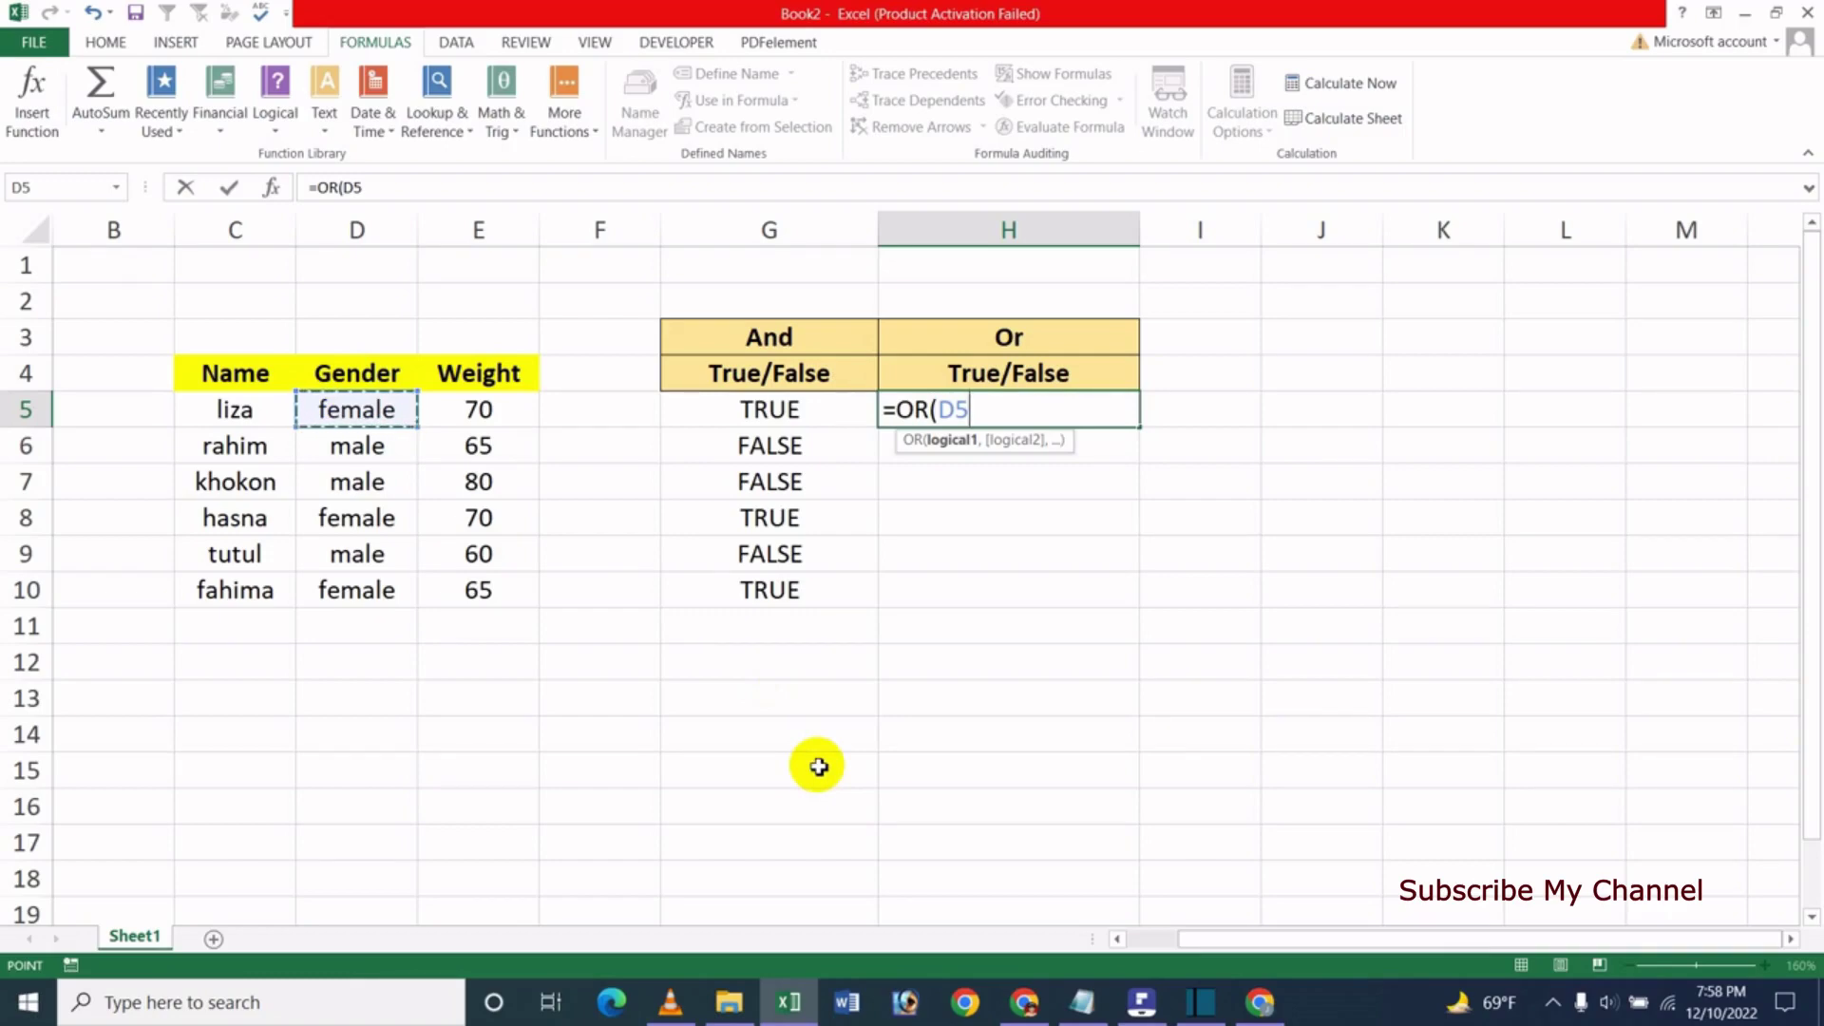
pyautogui.write('="male')
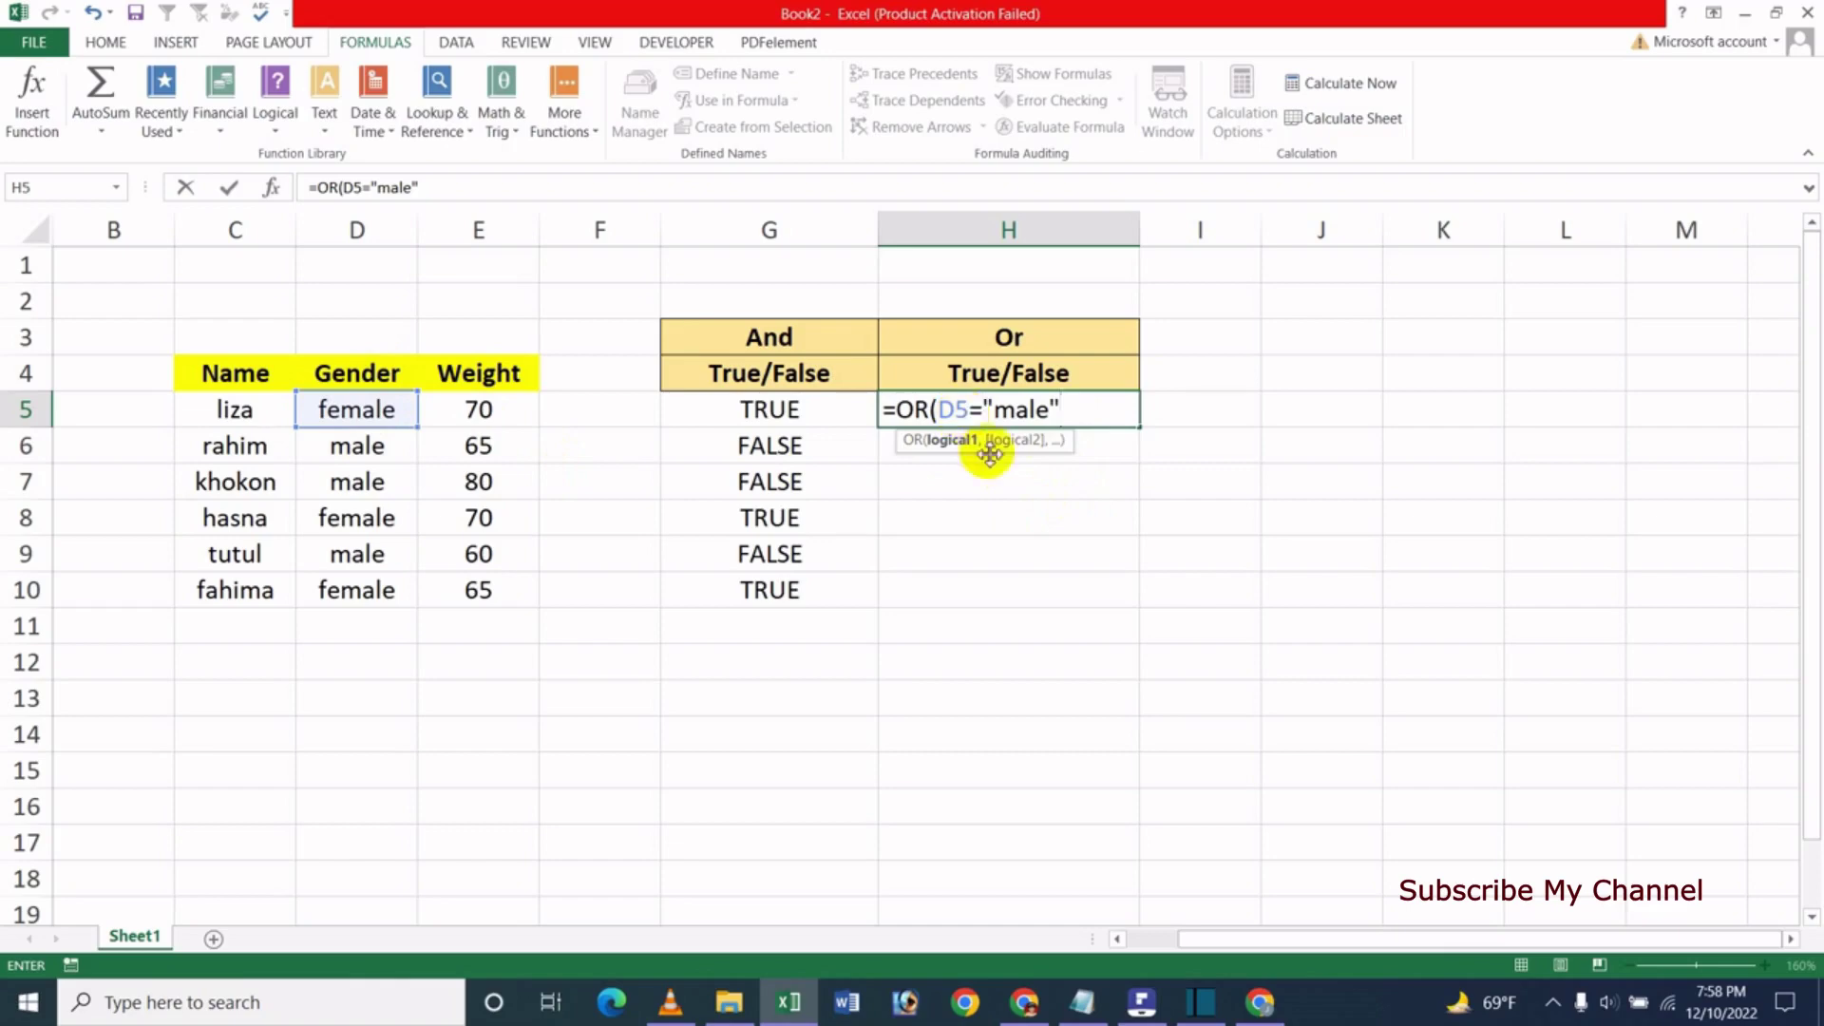
# Add E5>=65 as the second condition and commit =OR(D5="male",E5>=65), which returns TRUE.
pyautogui.write(',')
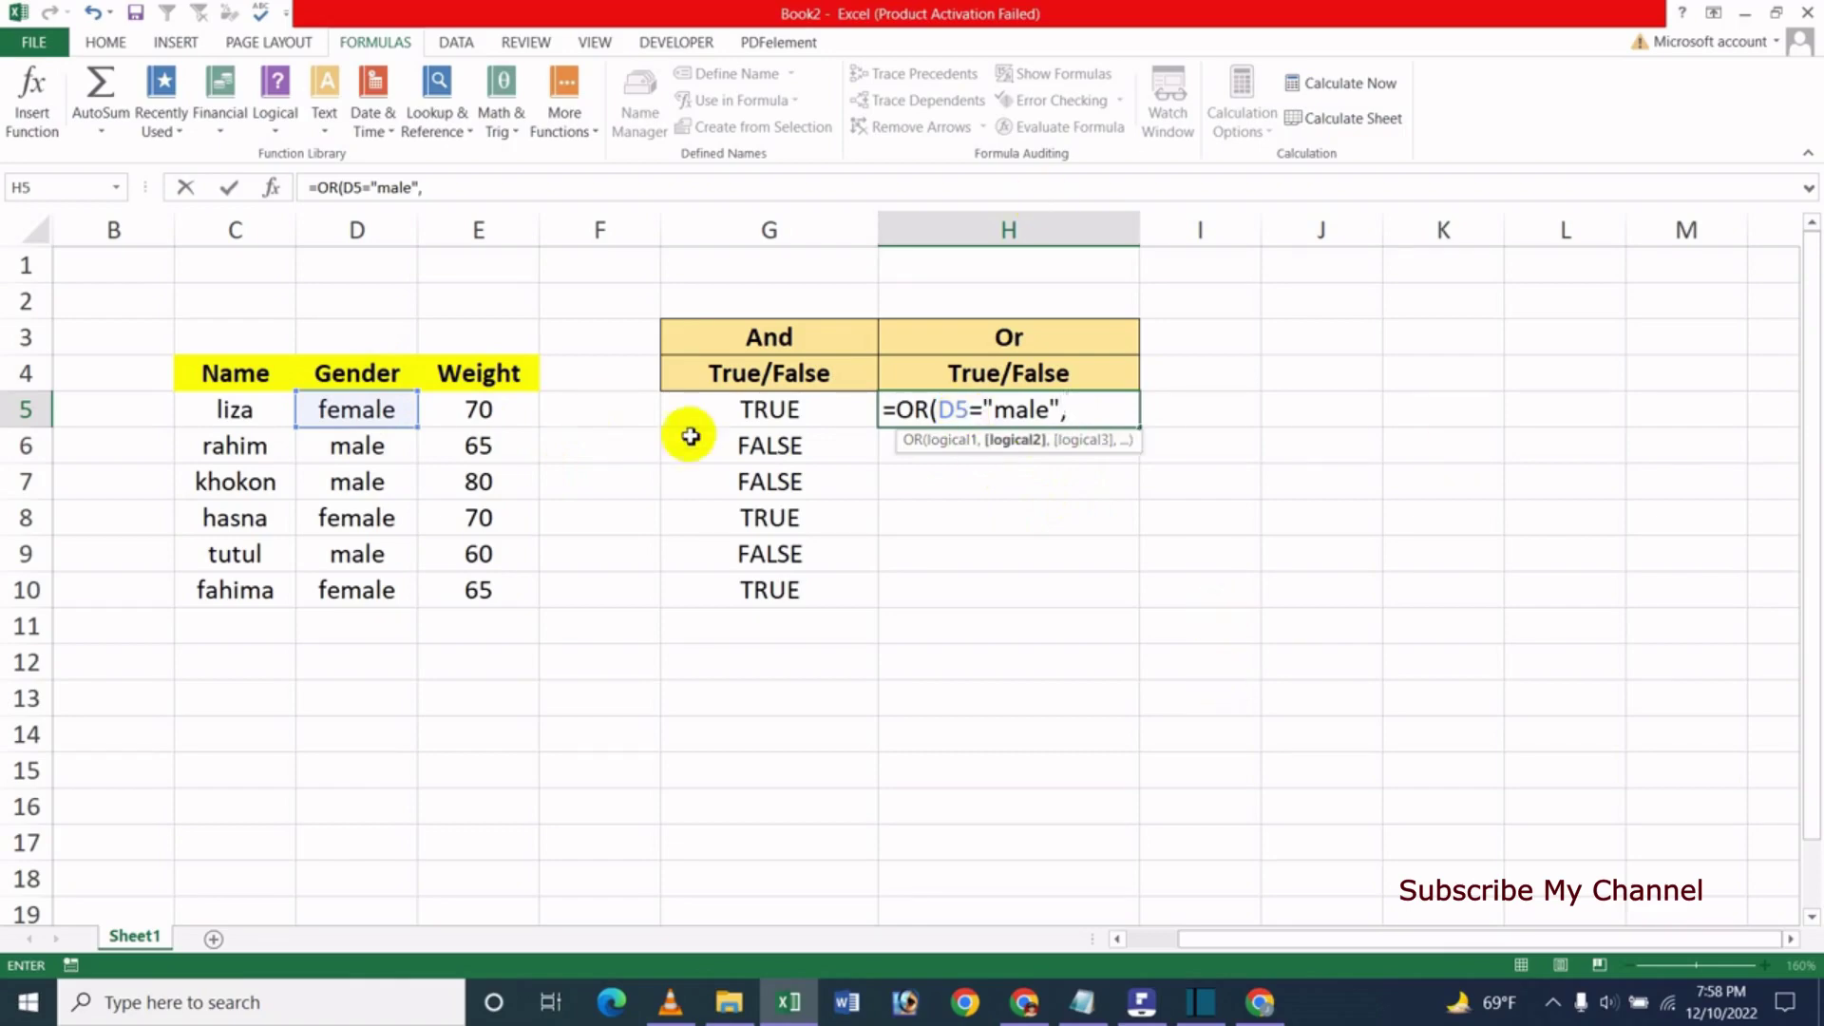
pyautogui.click(509, 413)
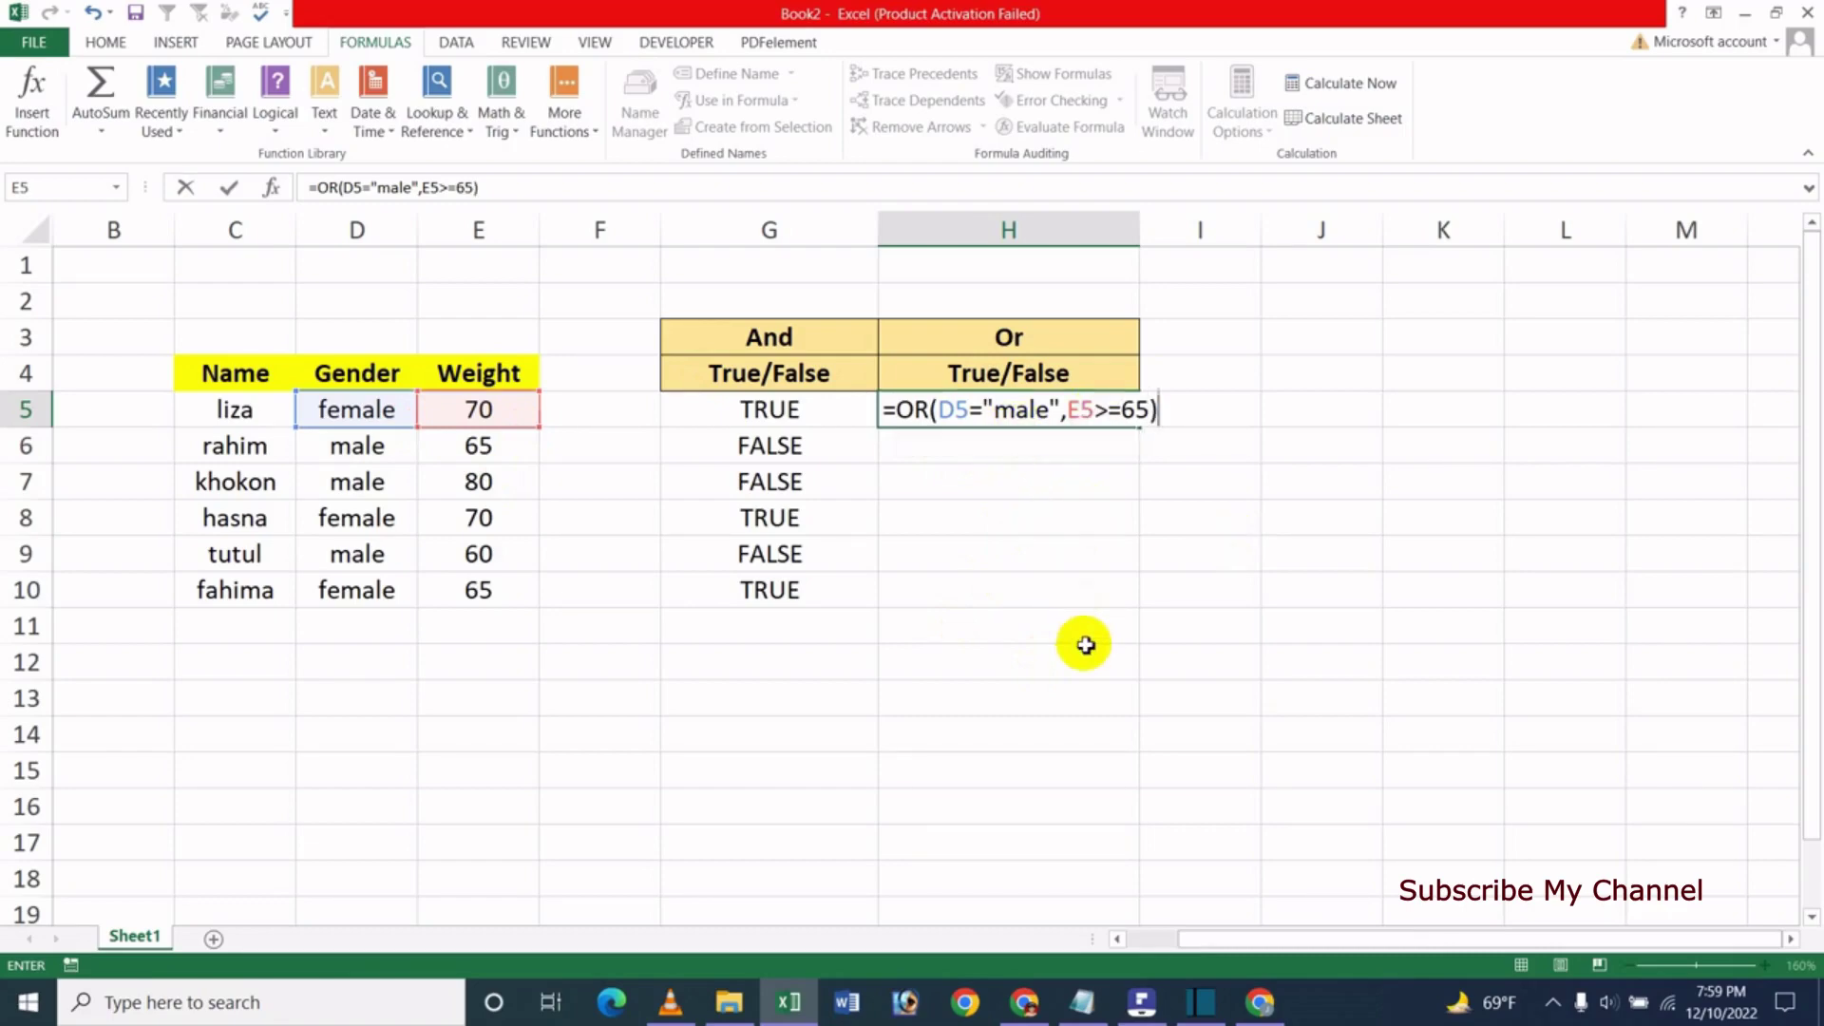
pyautogui.press('Return')
# Fill the OR formula from H5 down to H10 and check H6 and H5. Every row shows TRUE.
pyautogui.click(1056, 417)
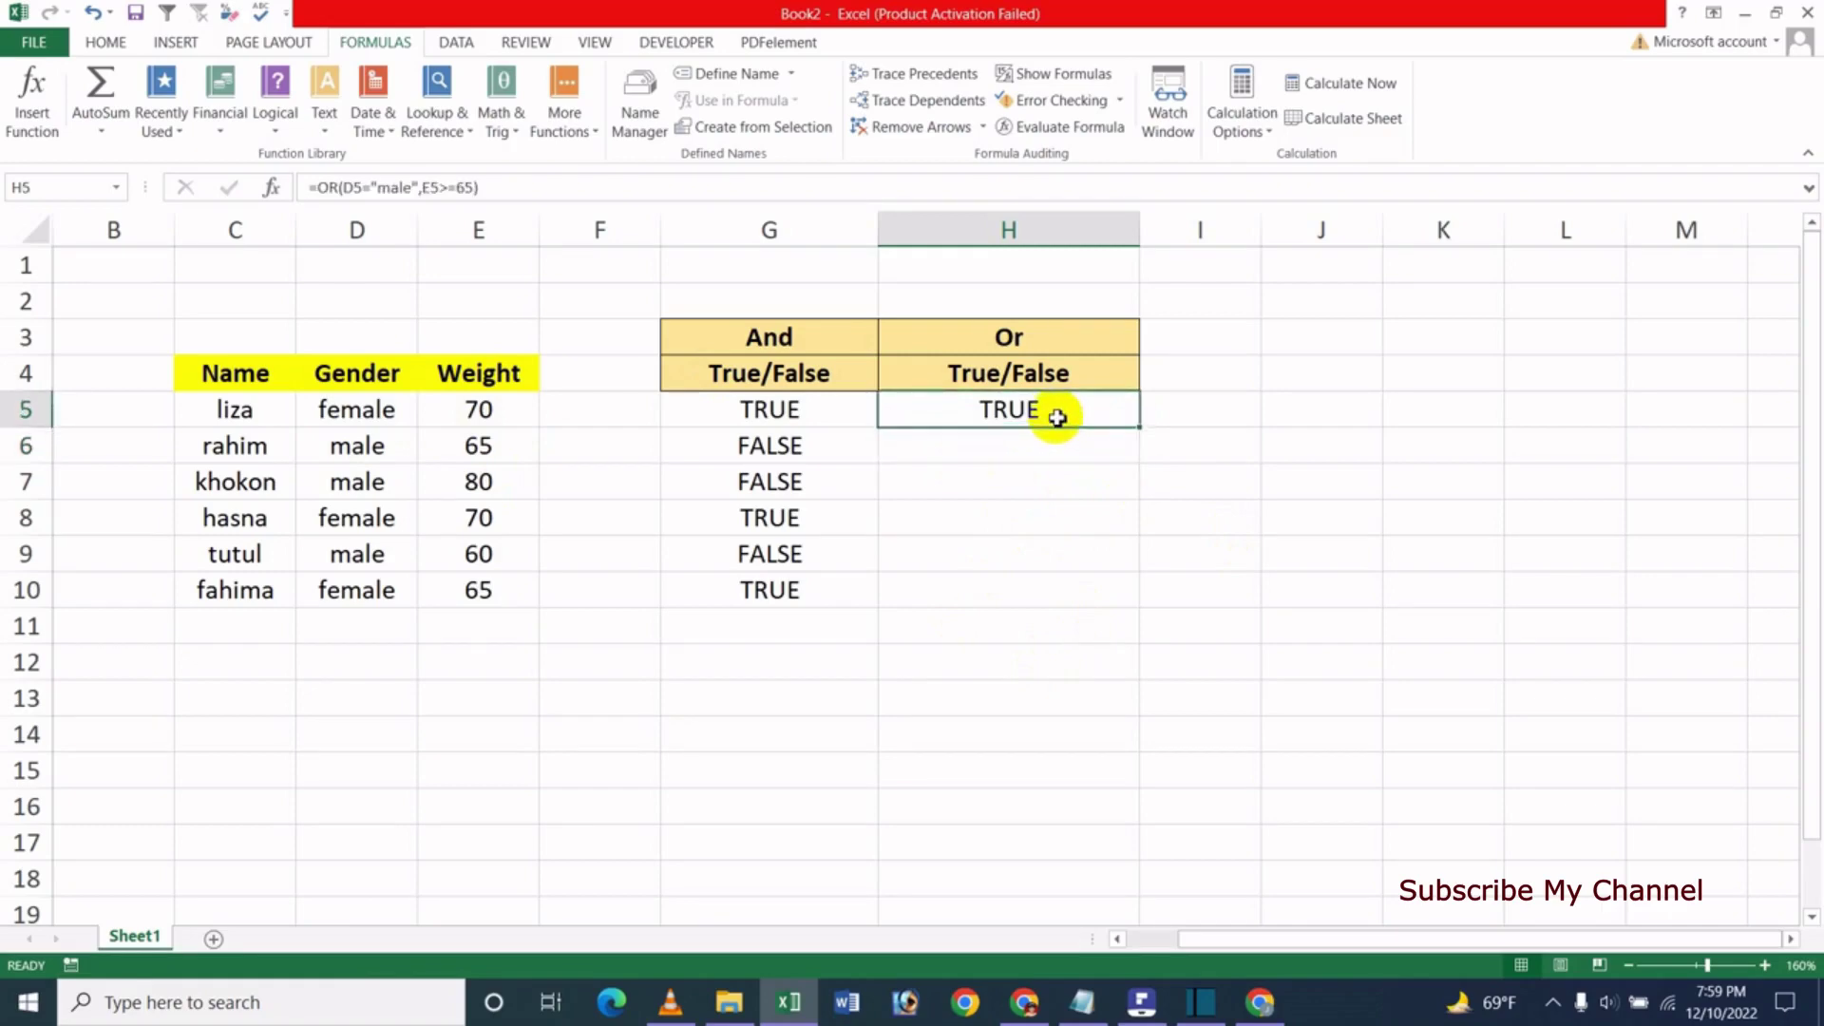
pyautogui.moveTo(1144, 428); pyautogui.dragTo(1139, 611)
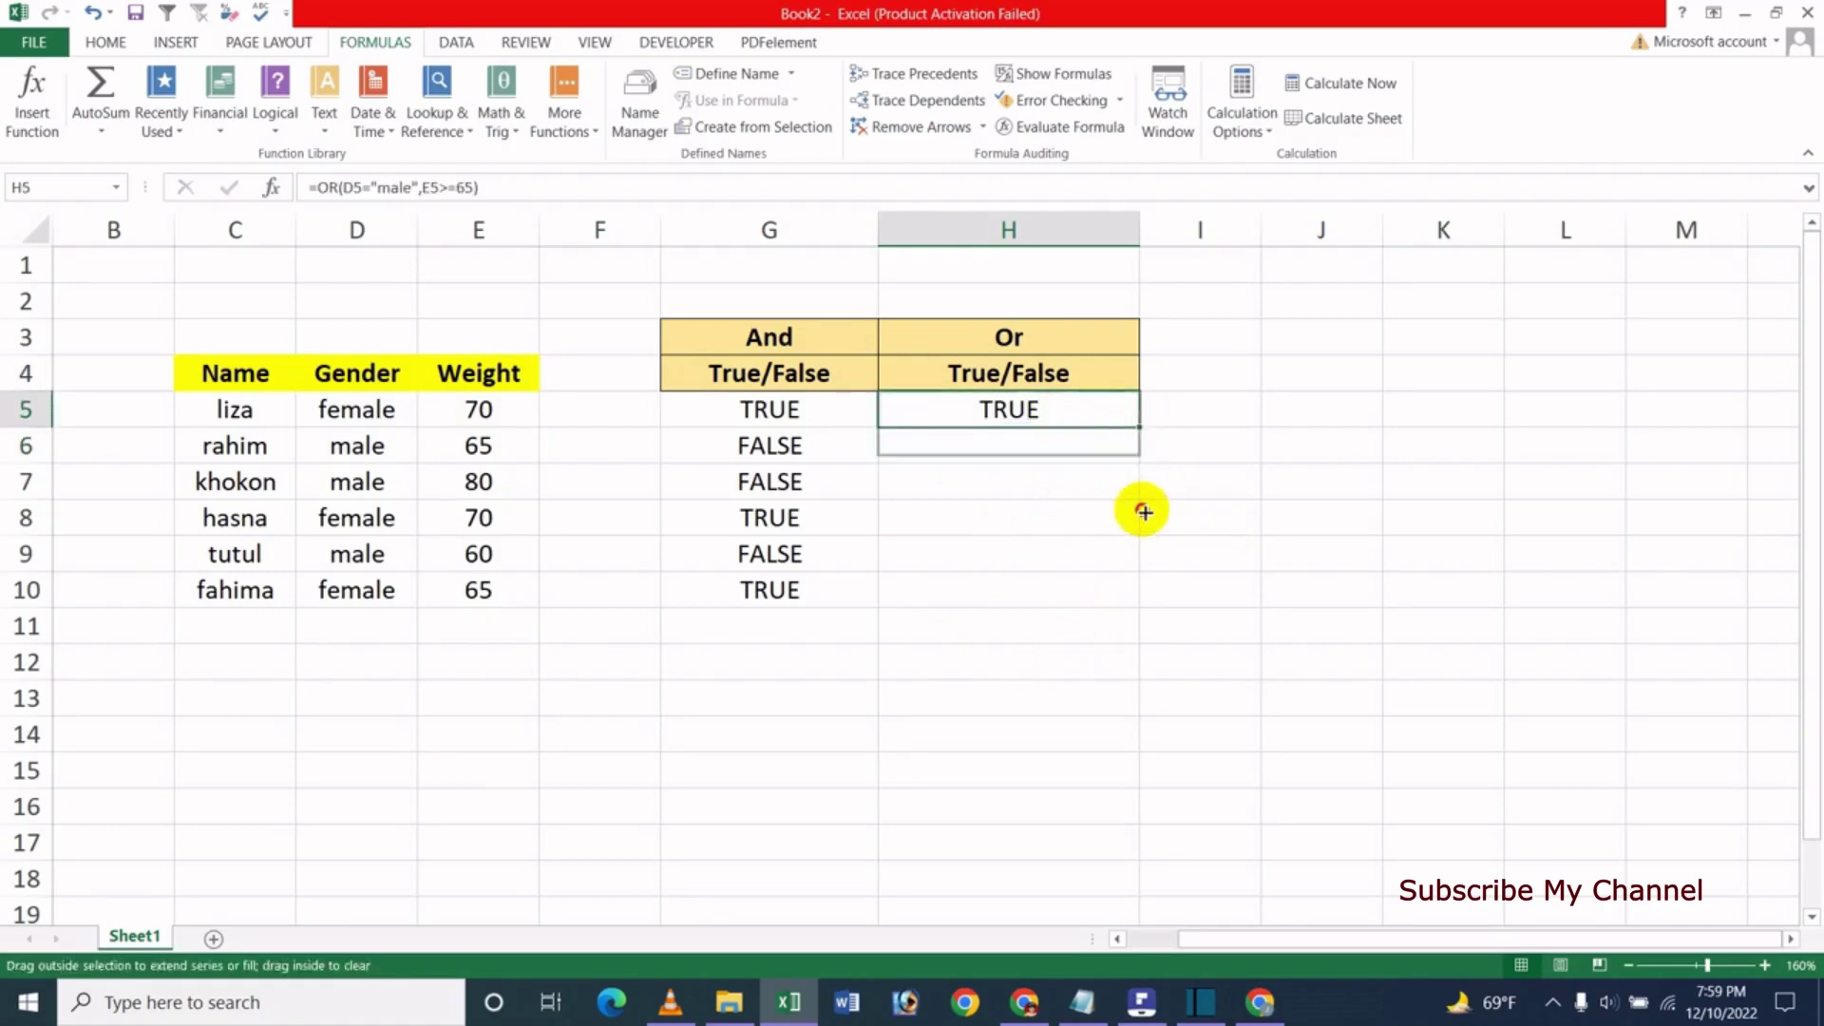
pyautogui.click(1045, 674)
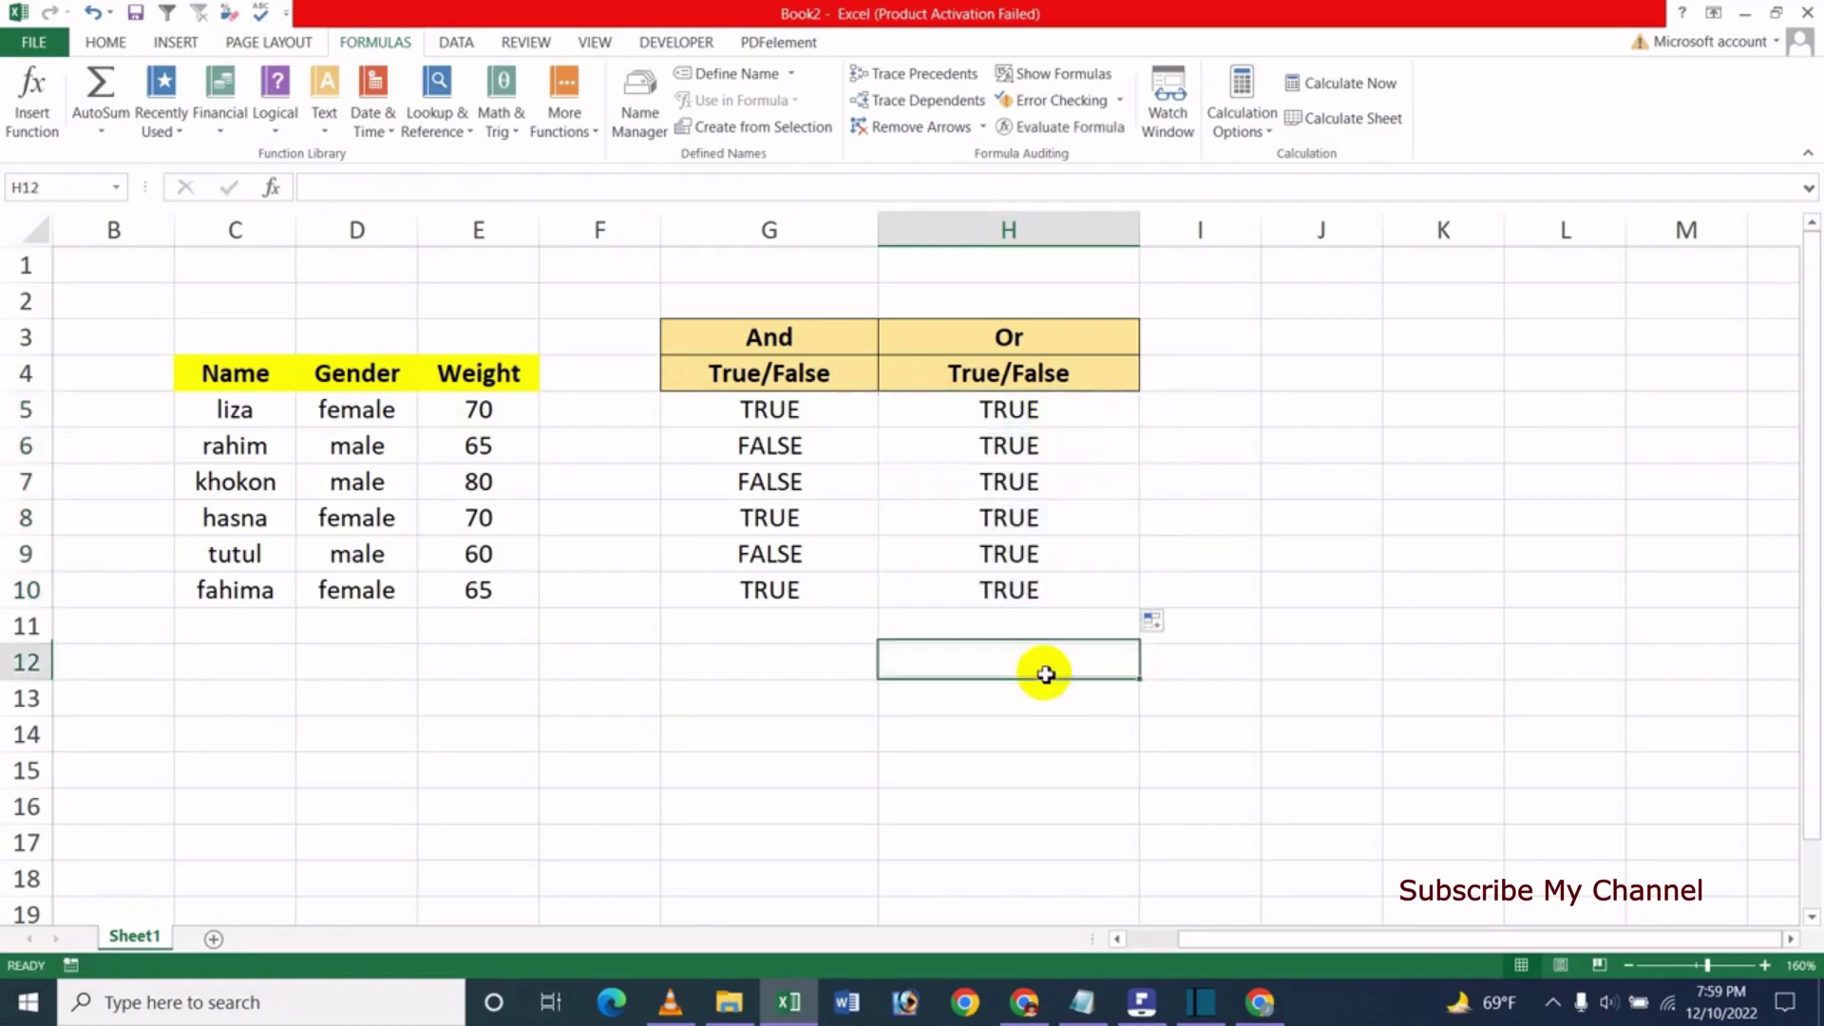
pyautogui.click(1049, 445)
pyautogui.click(1050, 411)
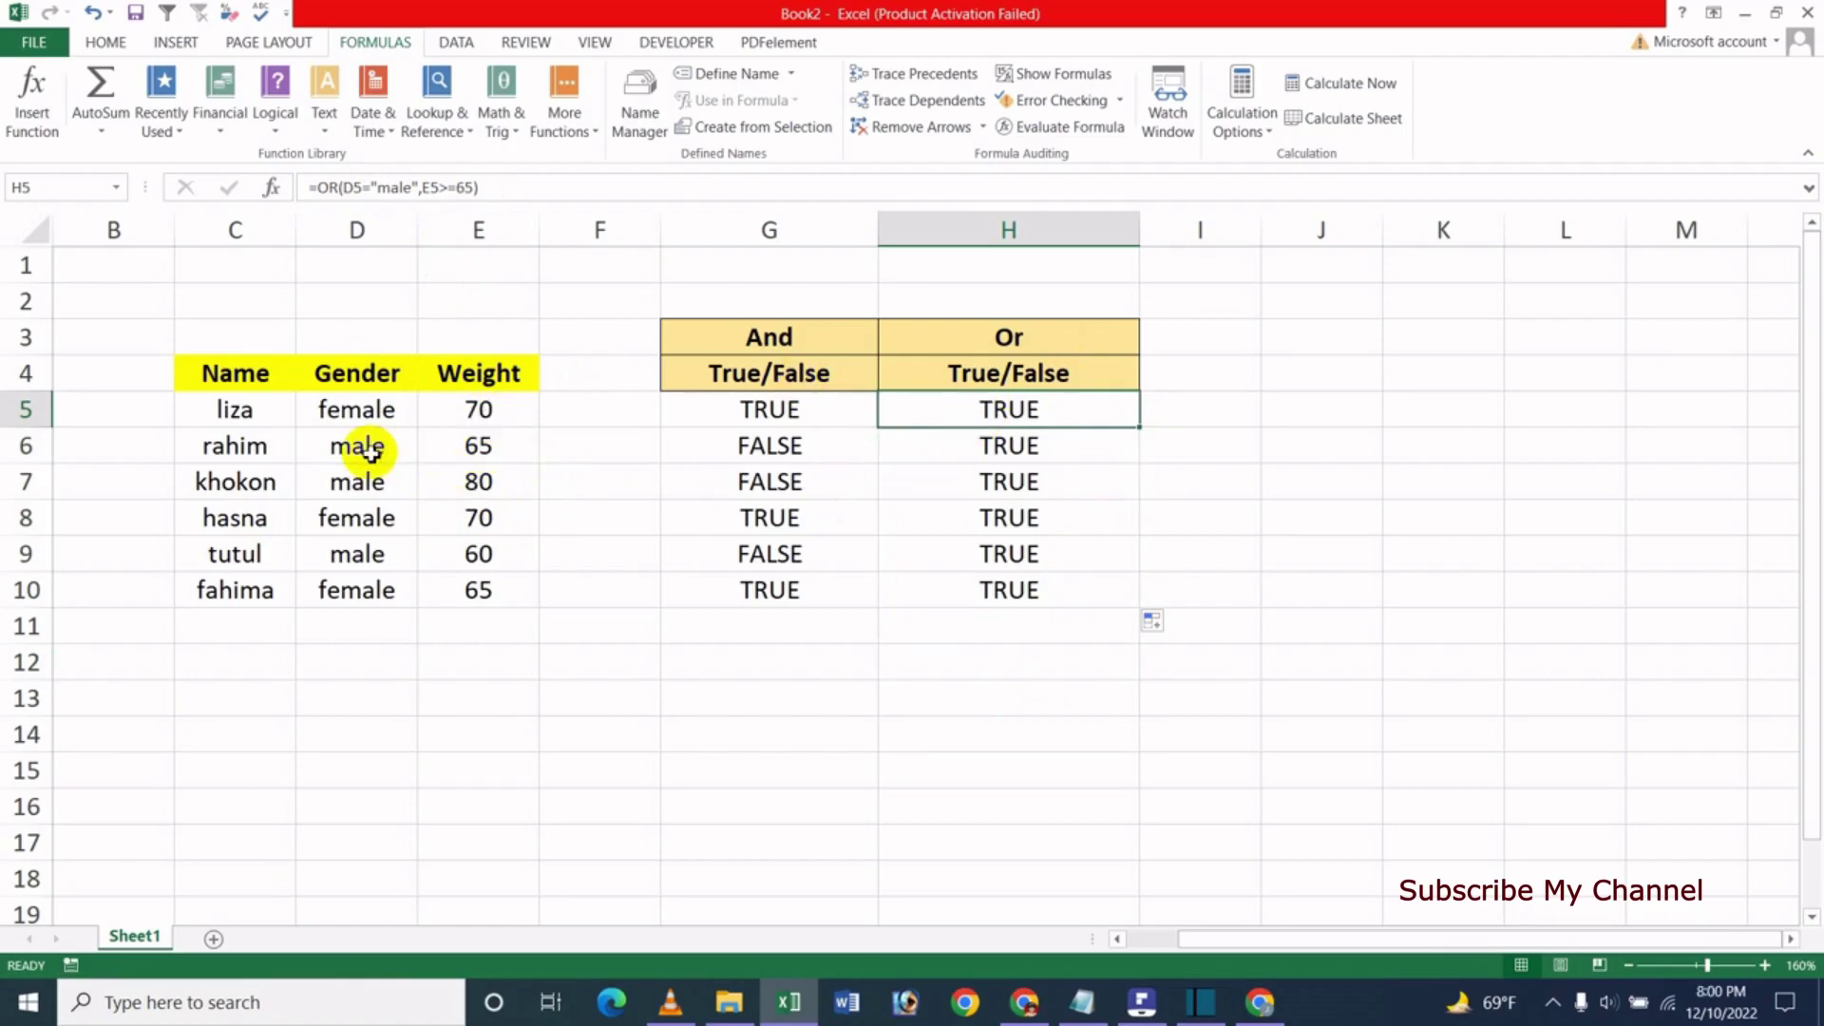
# Change the weight in E6 to 50 and leave the Or result TRUE.
pyautogui.click(500, 449)
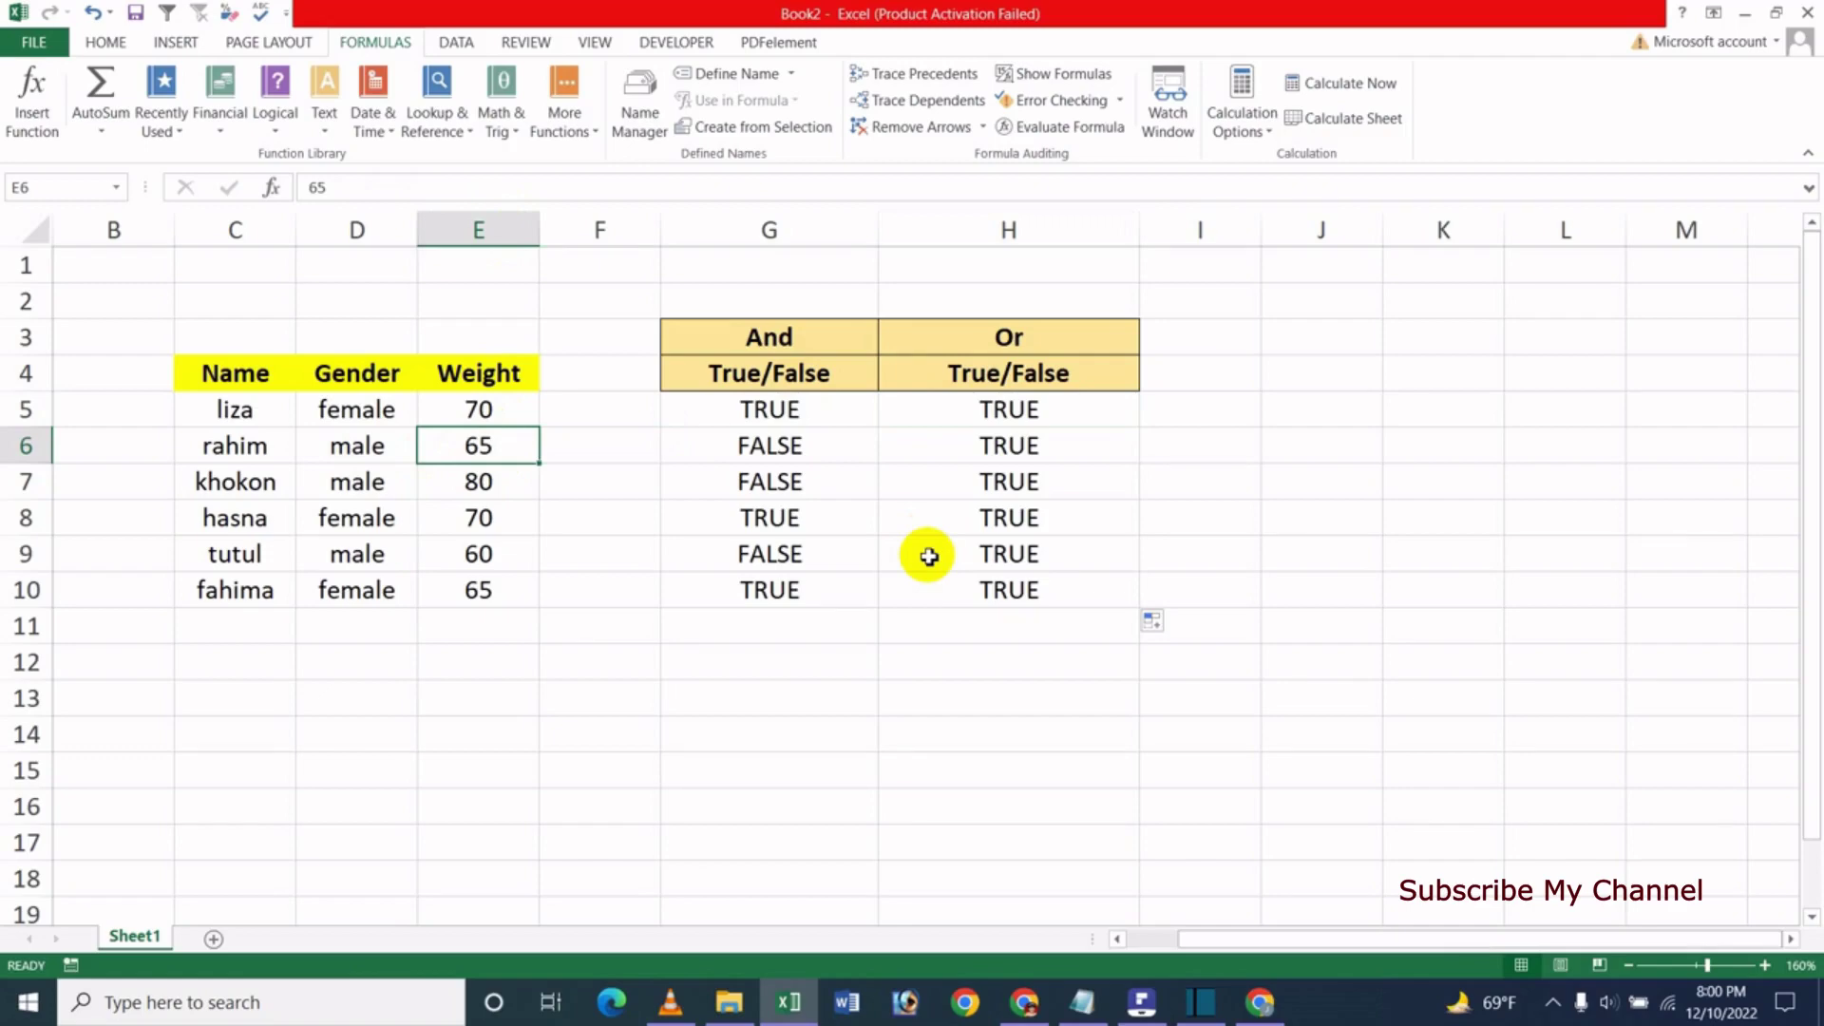
pyautogui.write('50')
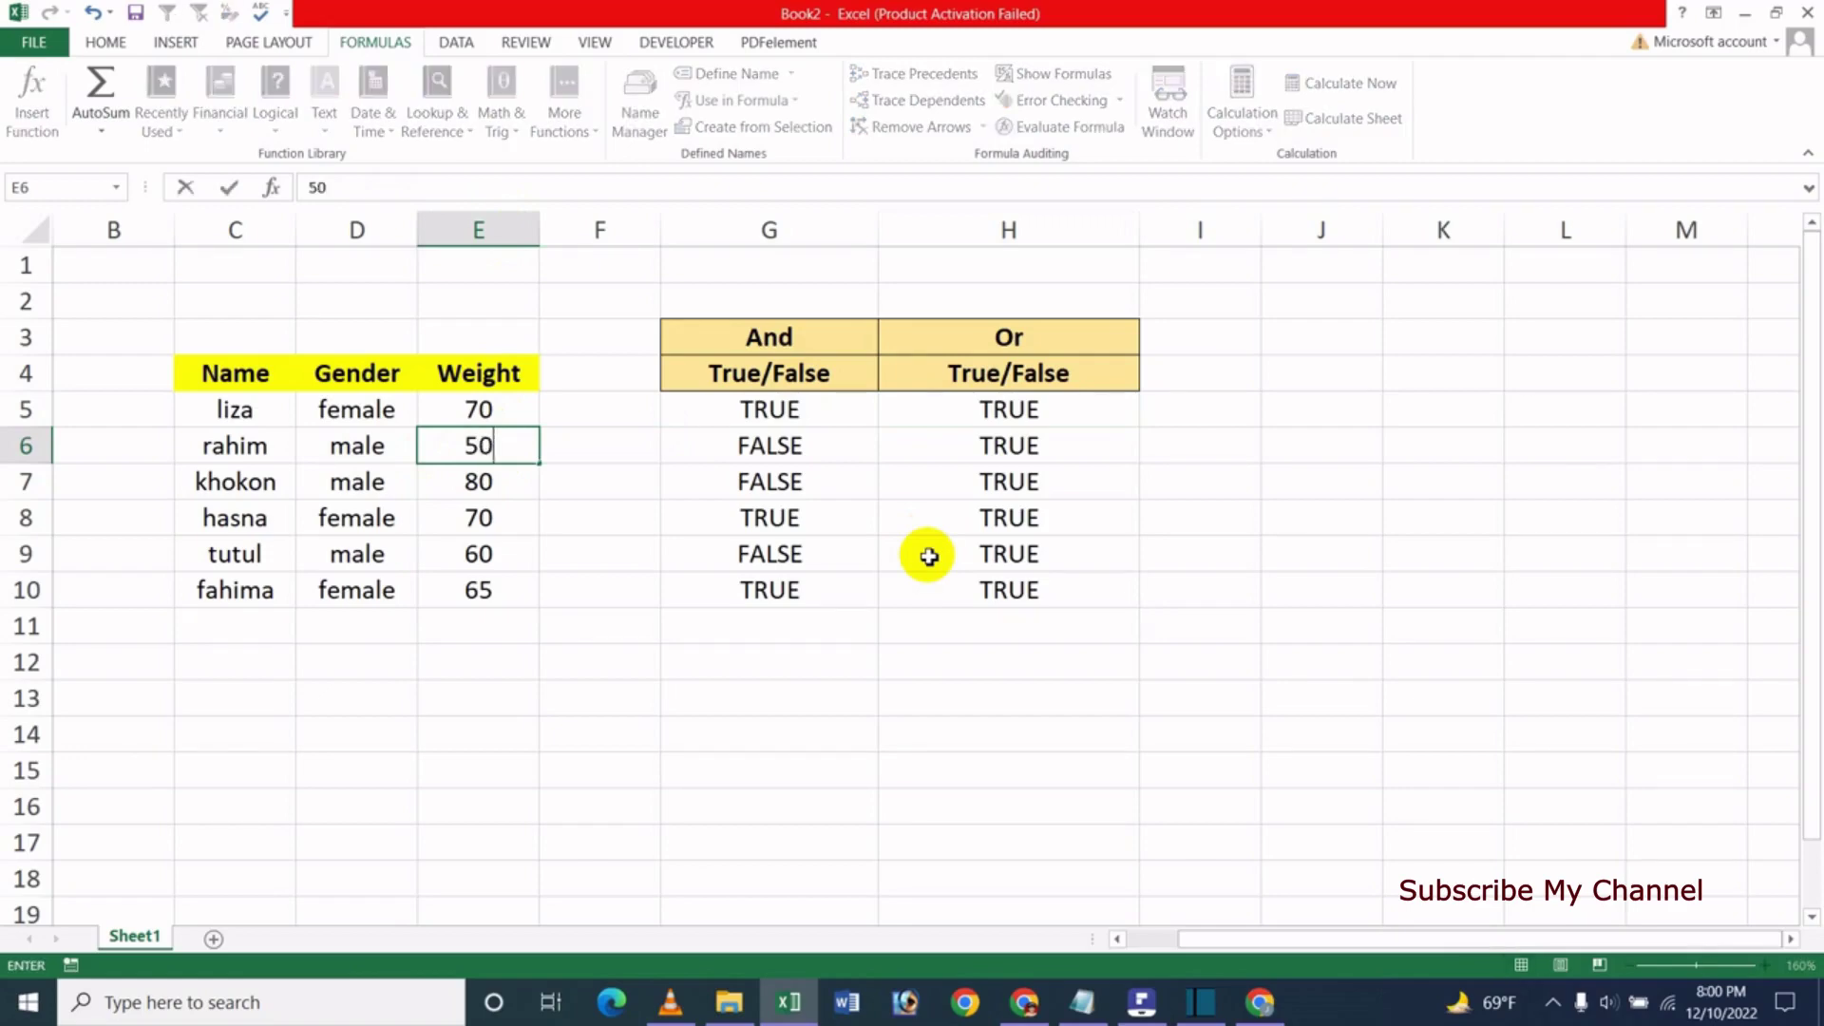
pyautogui.hotkey('ctrl', 'Return')
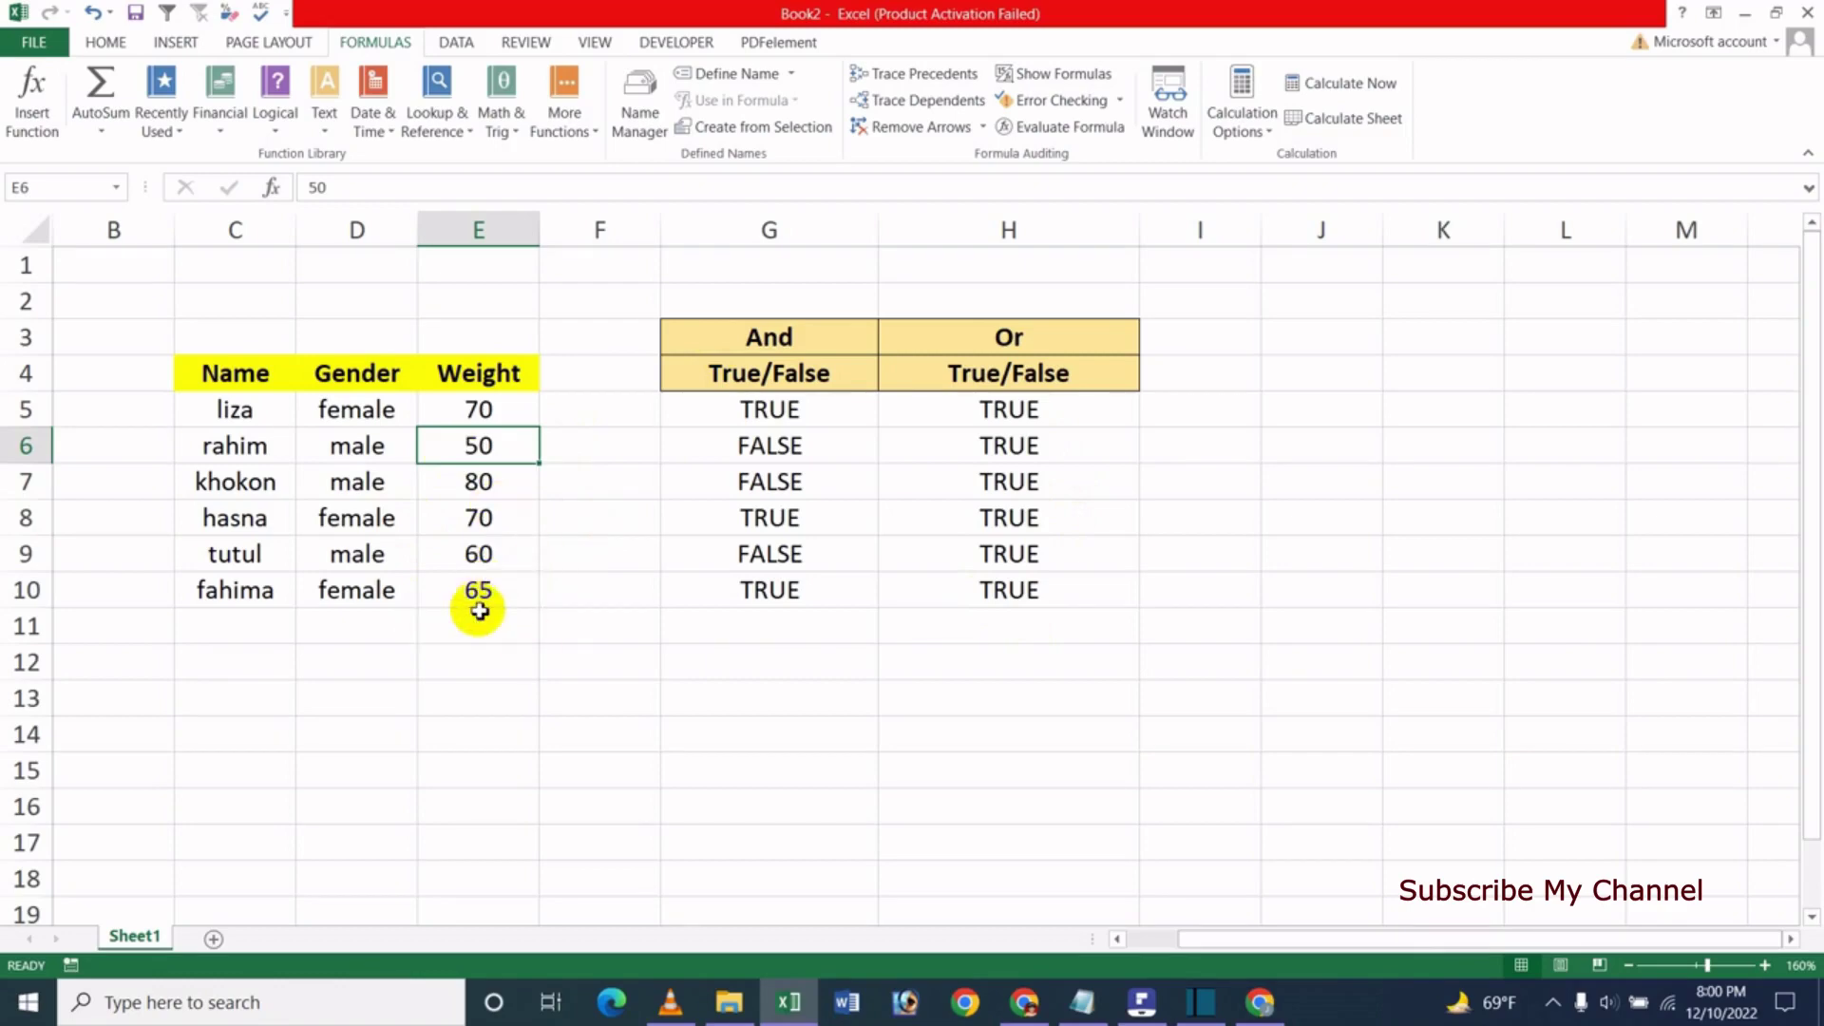
# Change the gender in D6 to 'female' using AutoComplete.
pyautogui.click(376, 452)
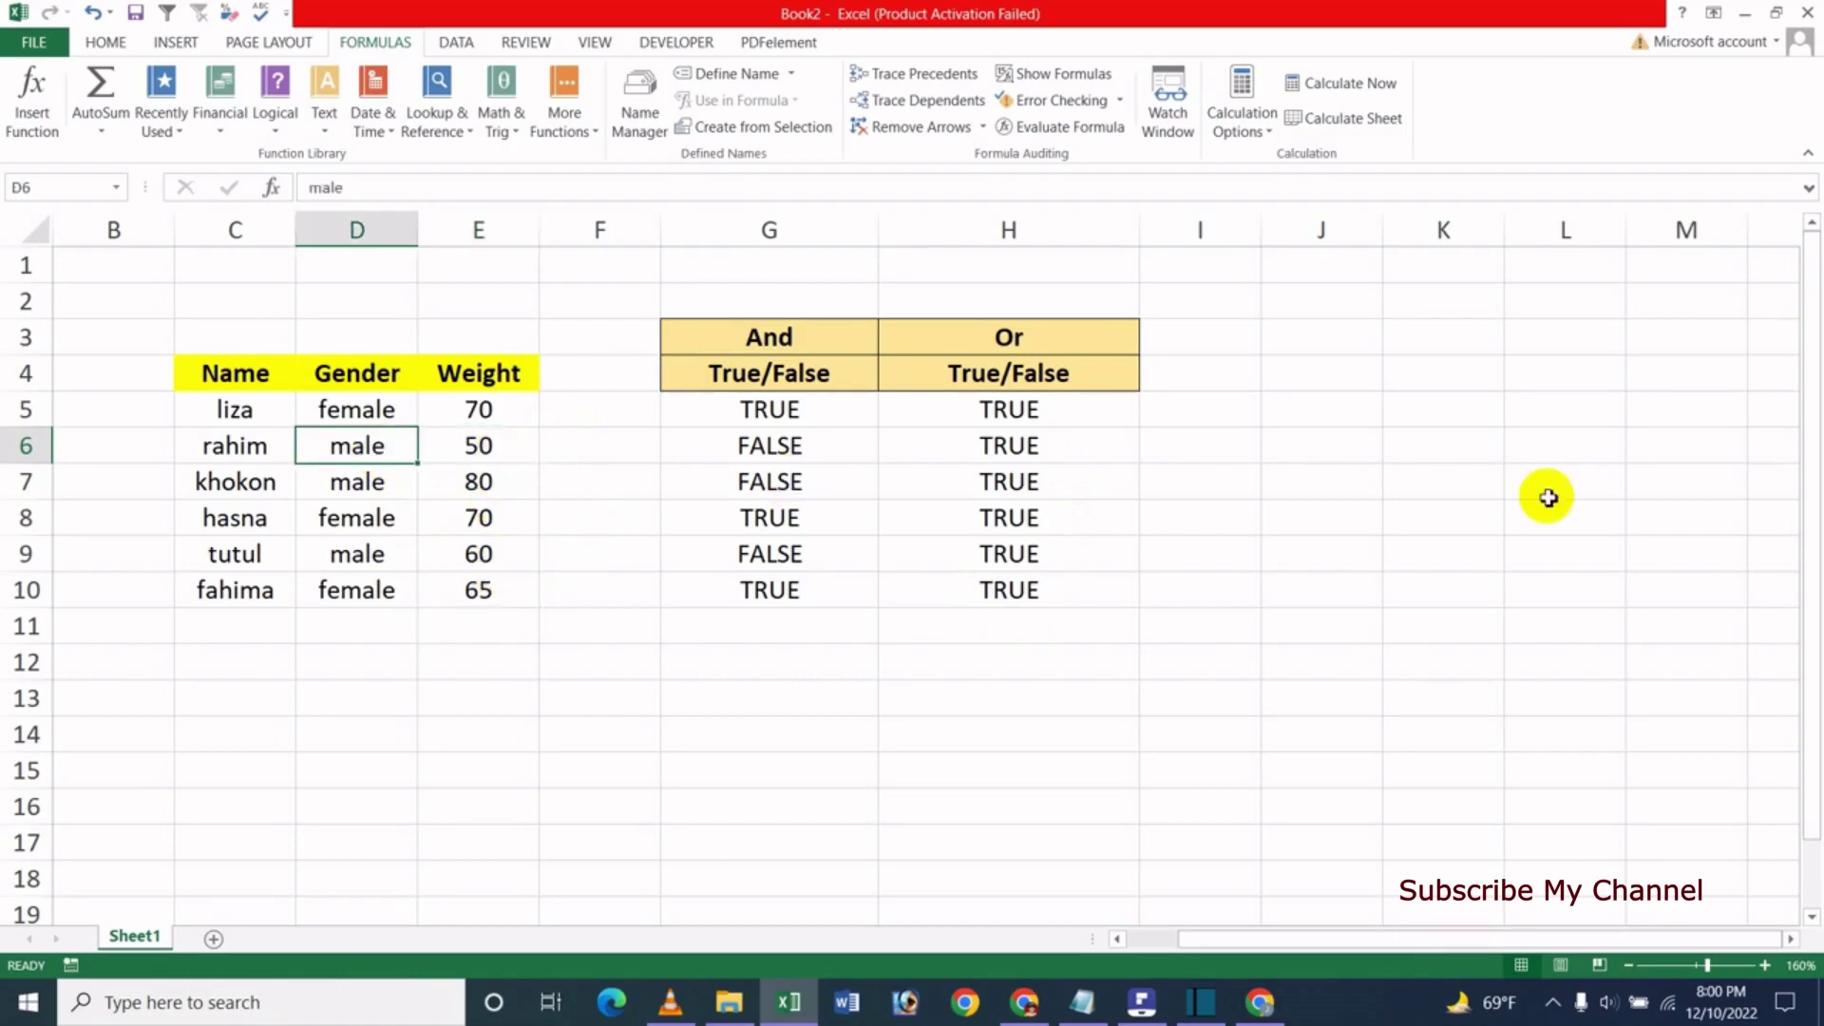
pyautogui.write('fem')
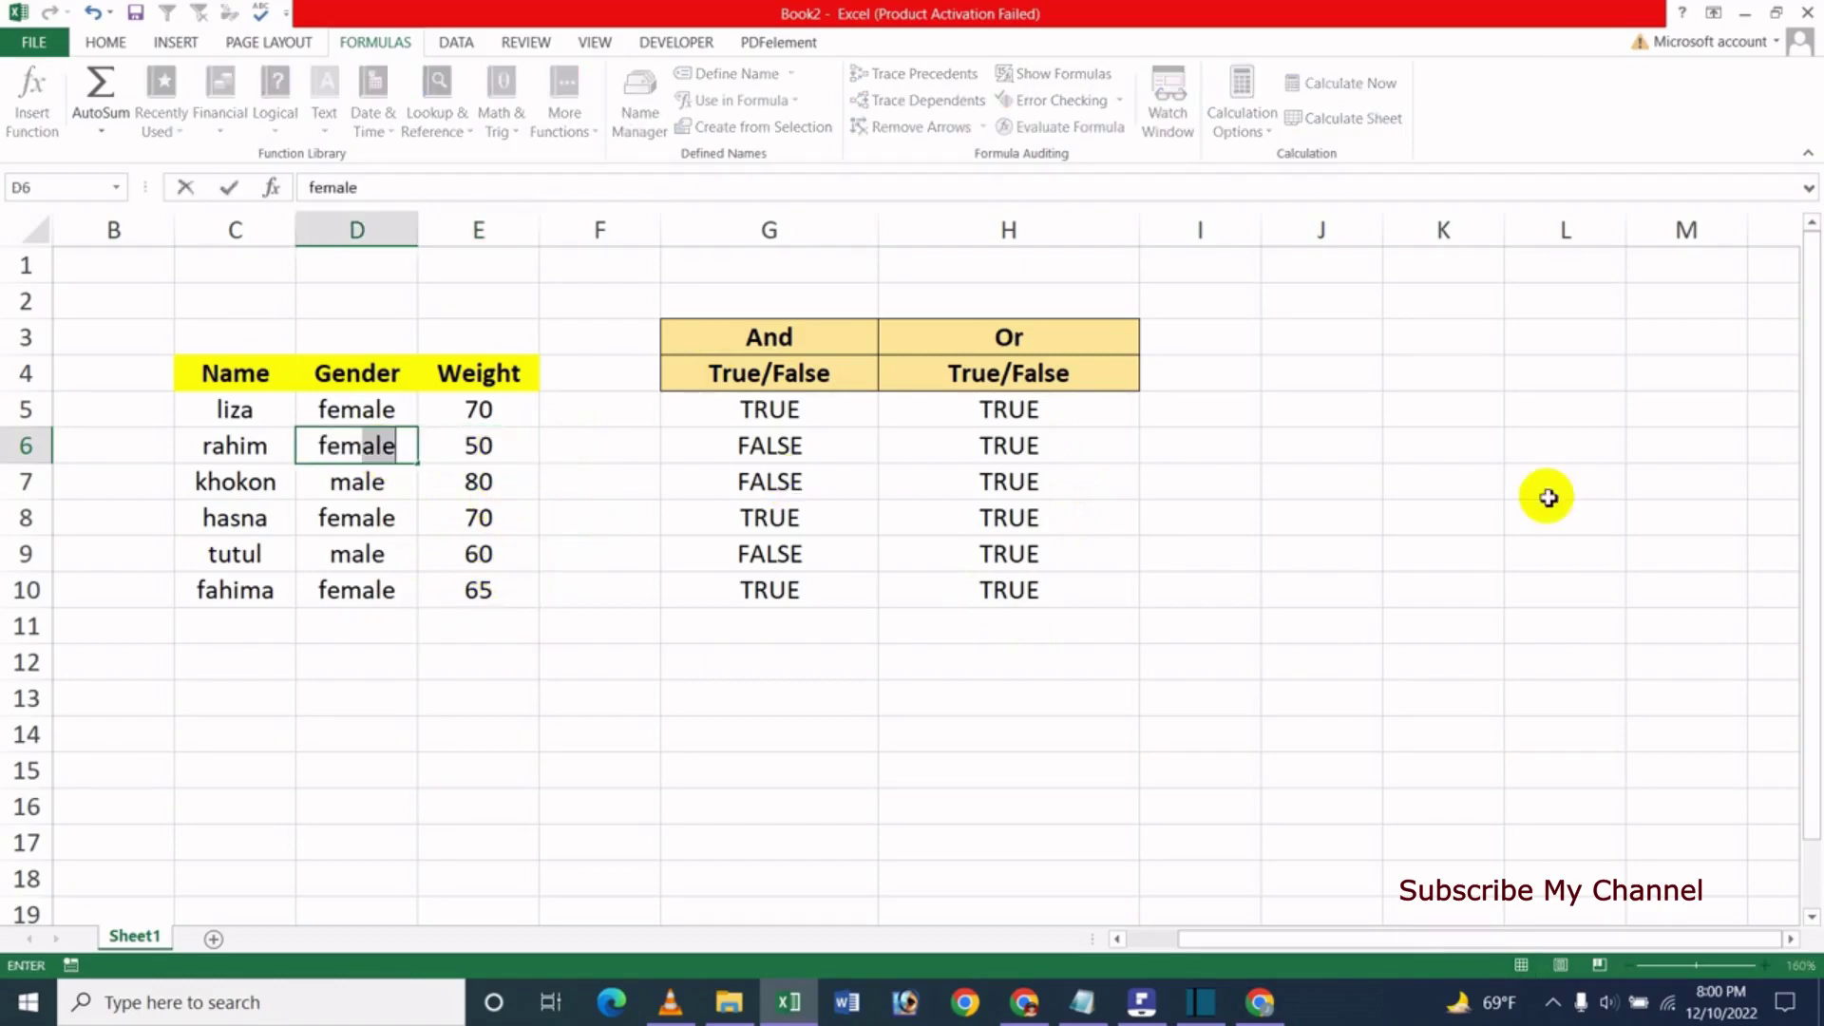
pyautogui.press('Return')
pyautogui.press('Up')
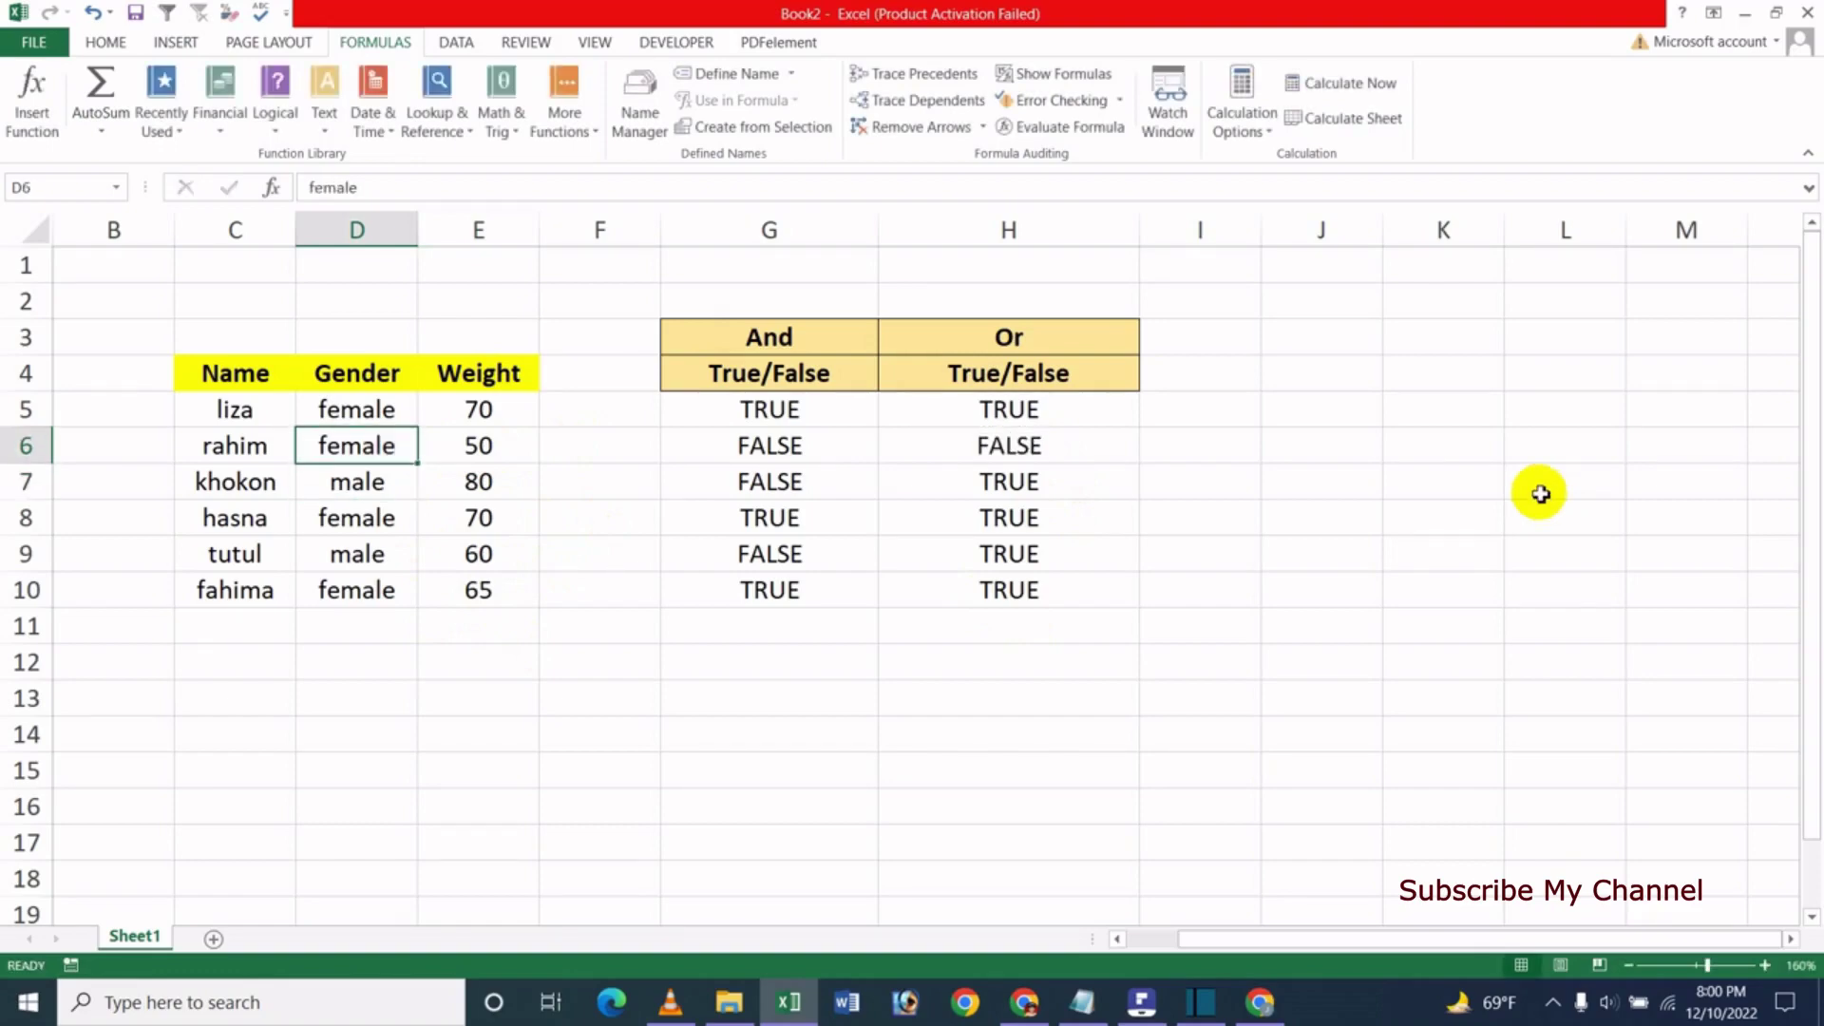
# Review the OR formulas in H6 and H10; H6 now reads FALSE.
pyautogui.click(1016, 447)
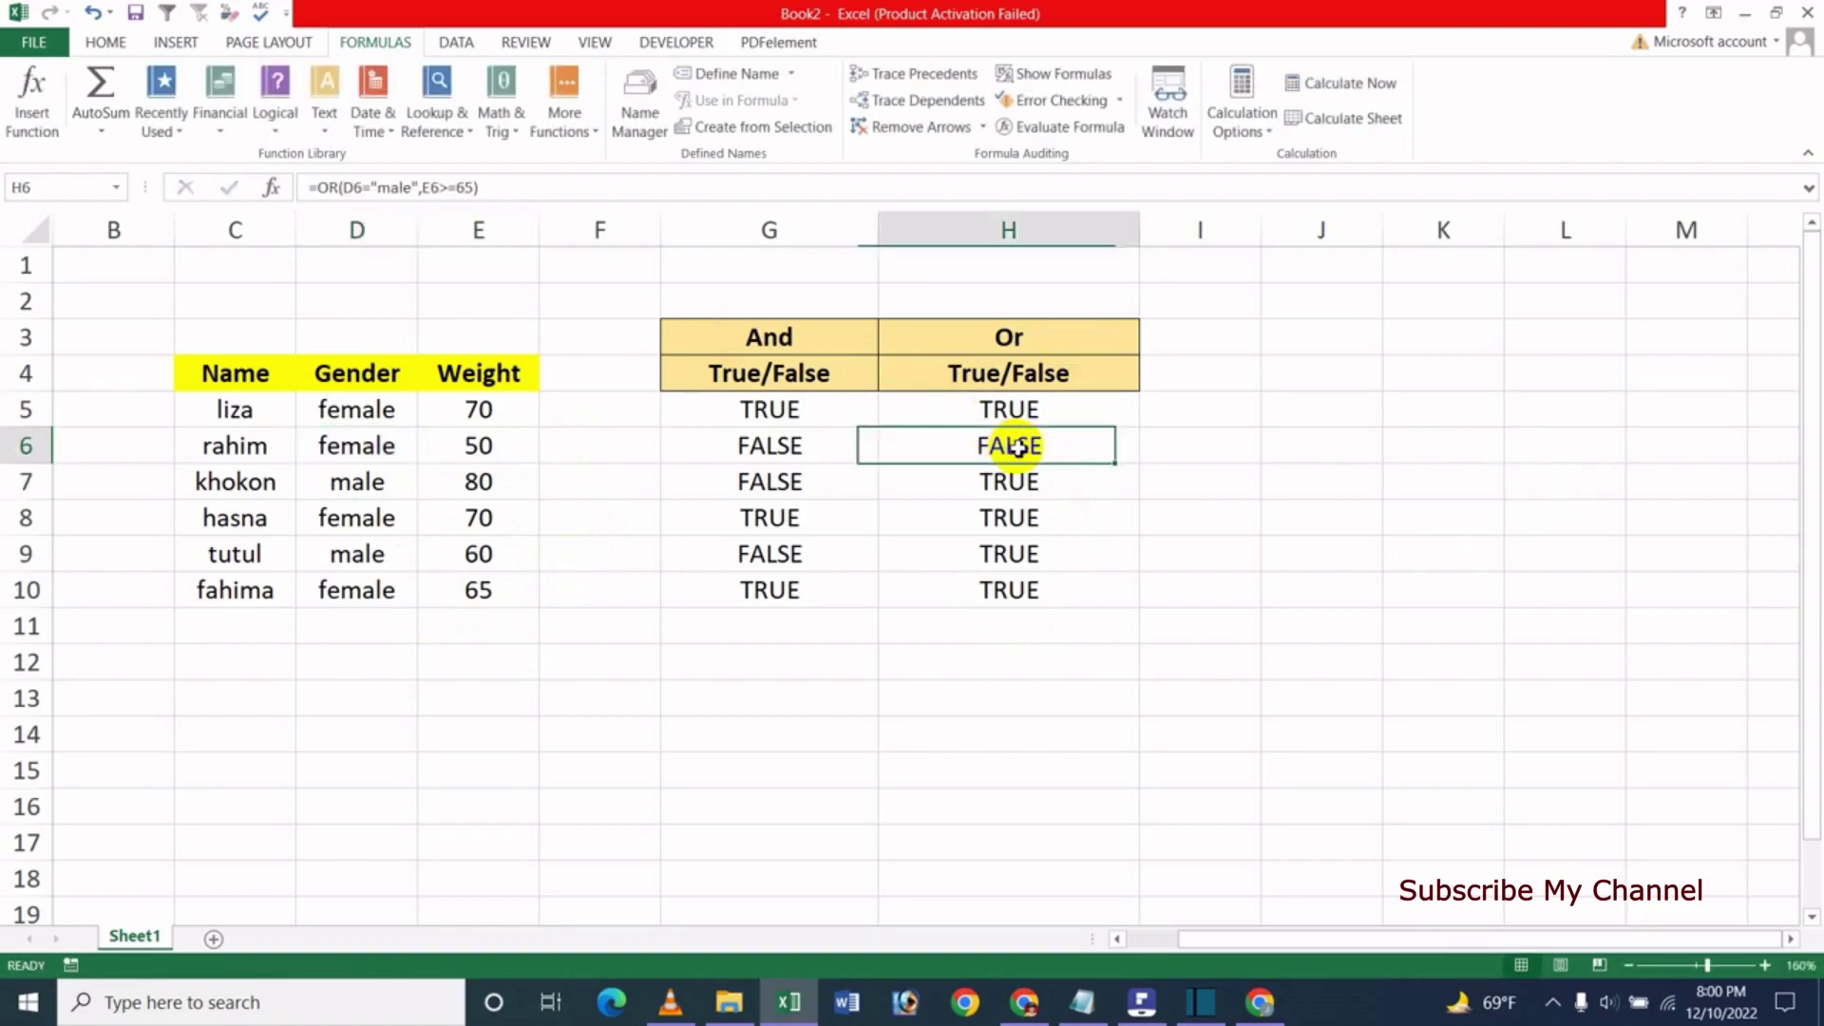
pyautogui.click(367, 447)
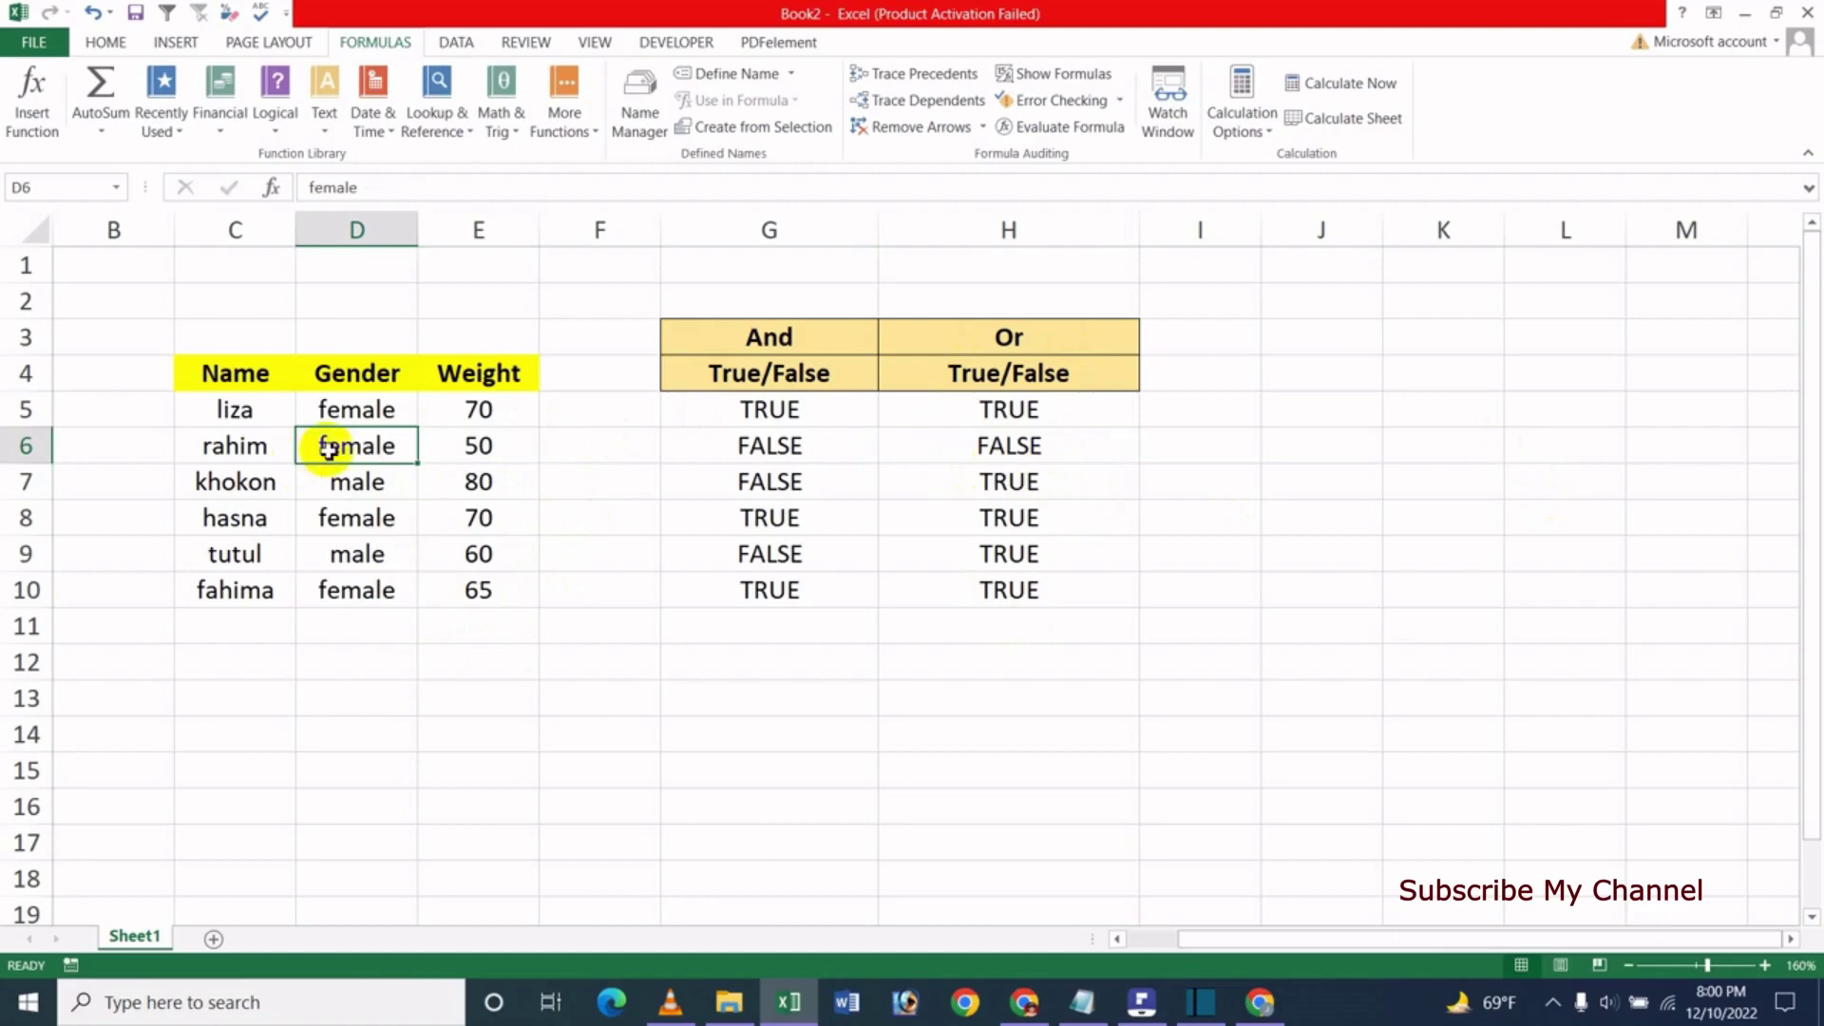
pyautogui.click(1040, 454)
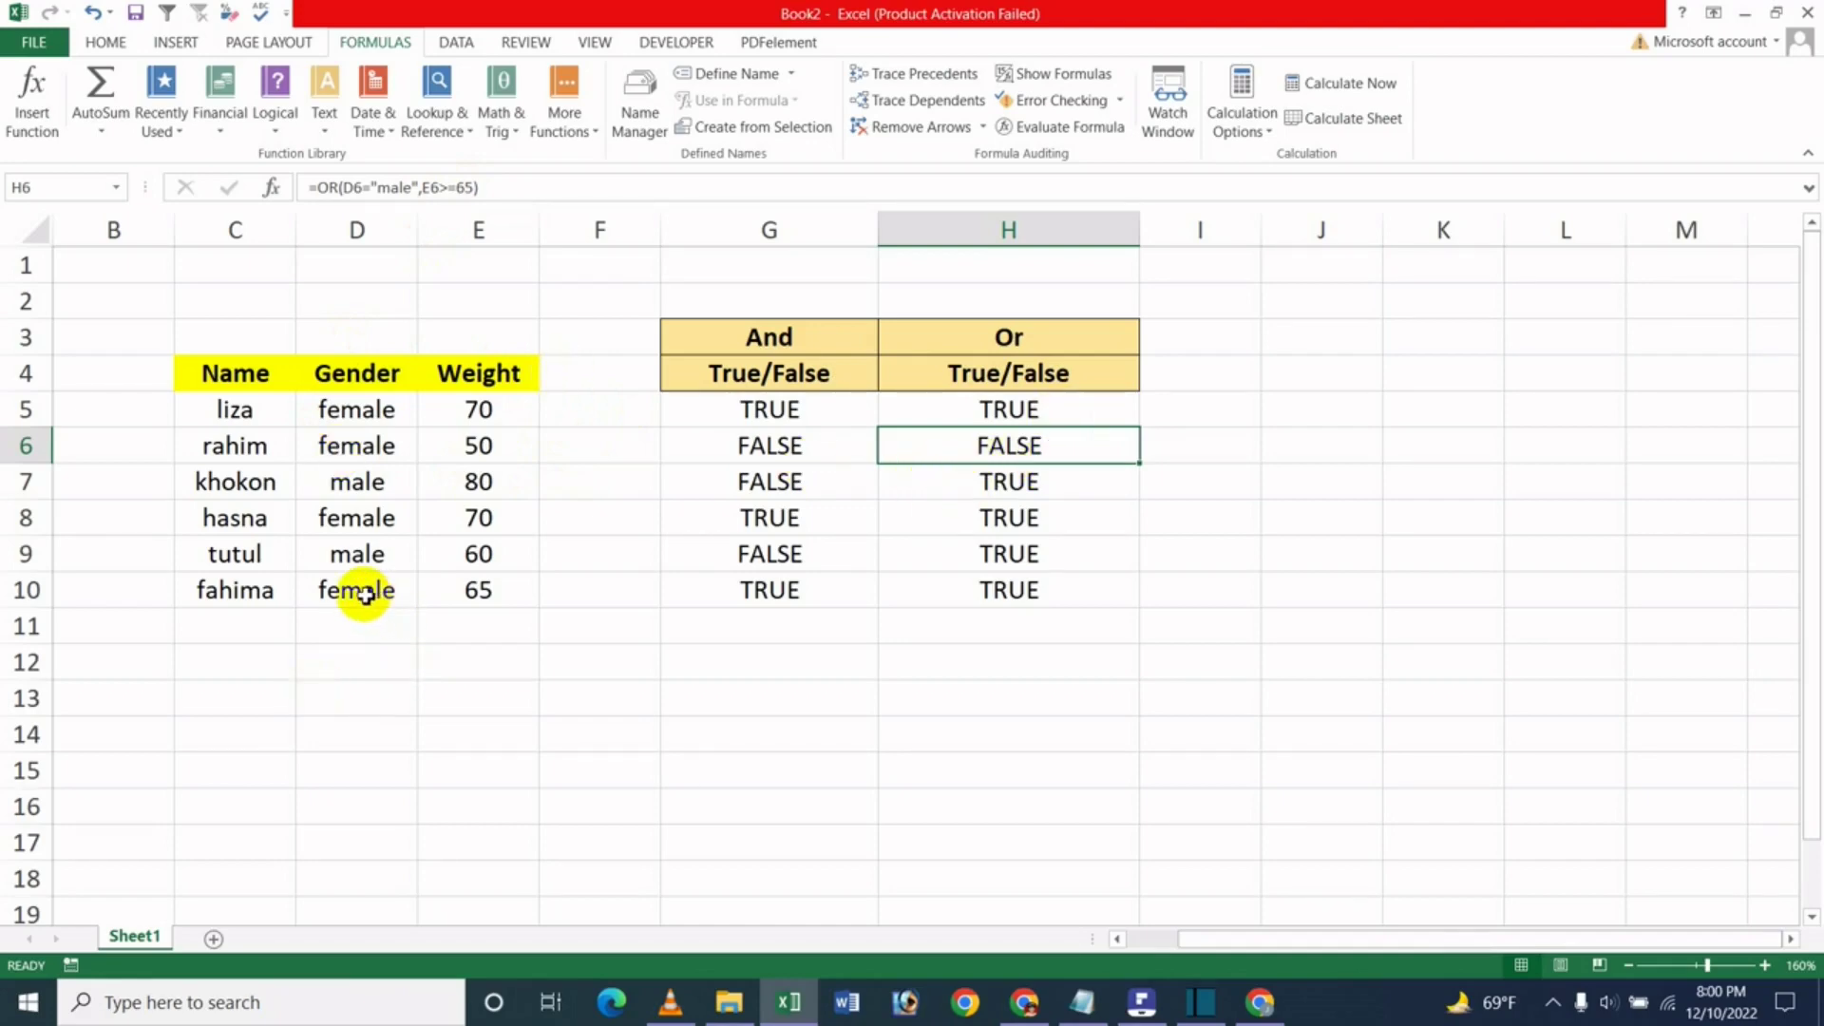
pyautogui.click(944, 589)
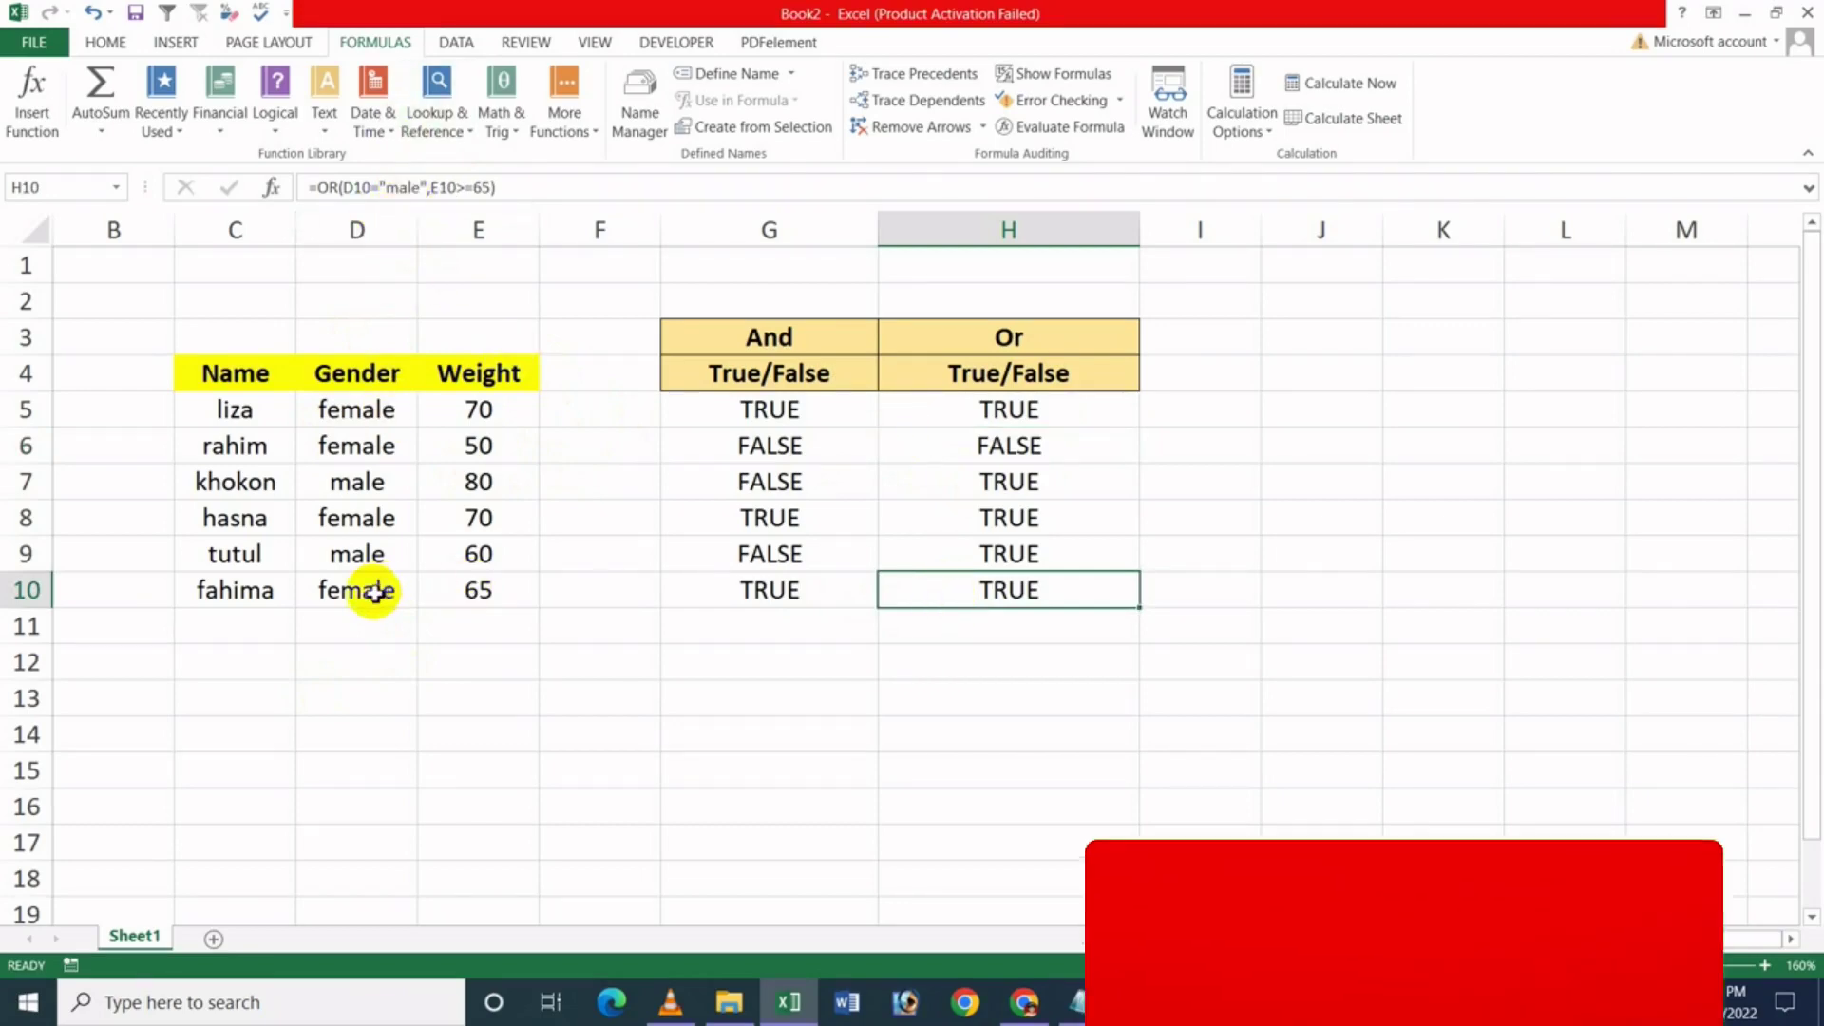
# Set row 10's weight to 64 and gender to 'male'.
pyautogui.click(499, 593)
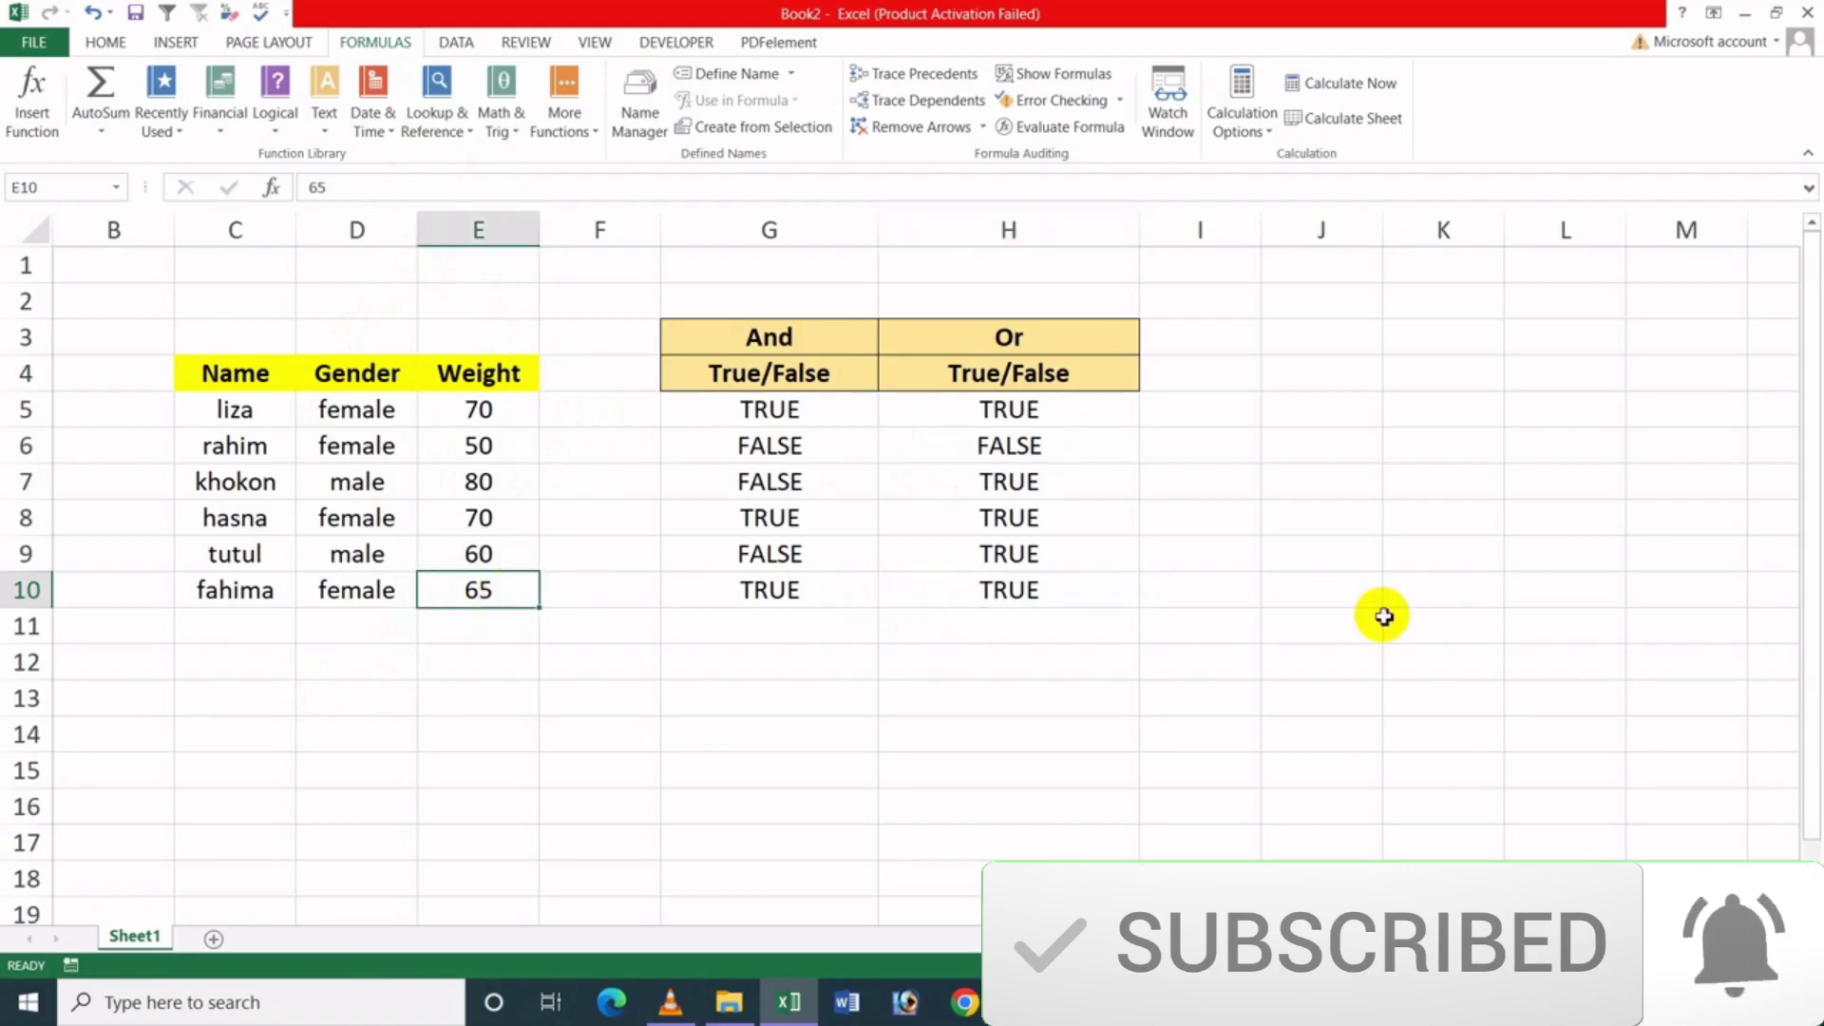
pyautogui.write('64')
pyautogui.press('Return')
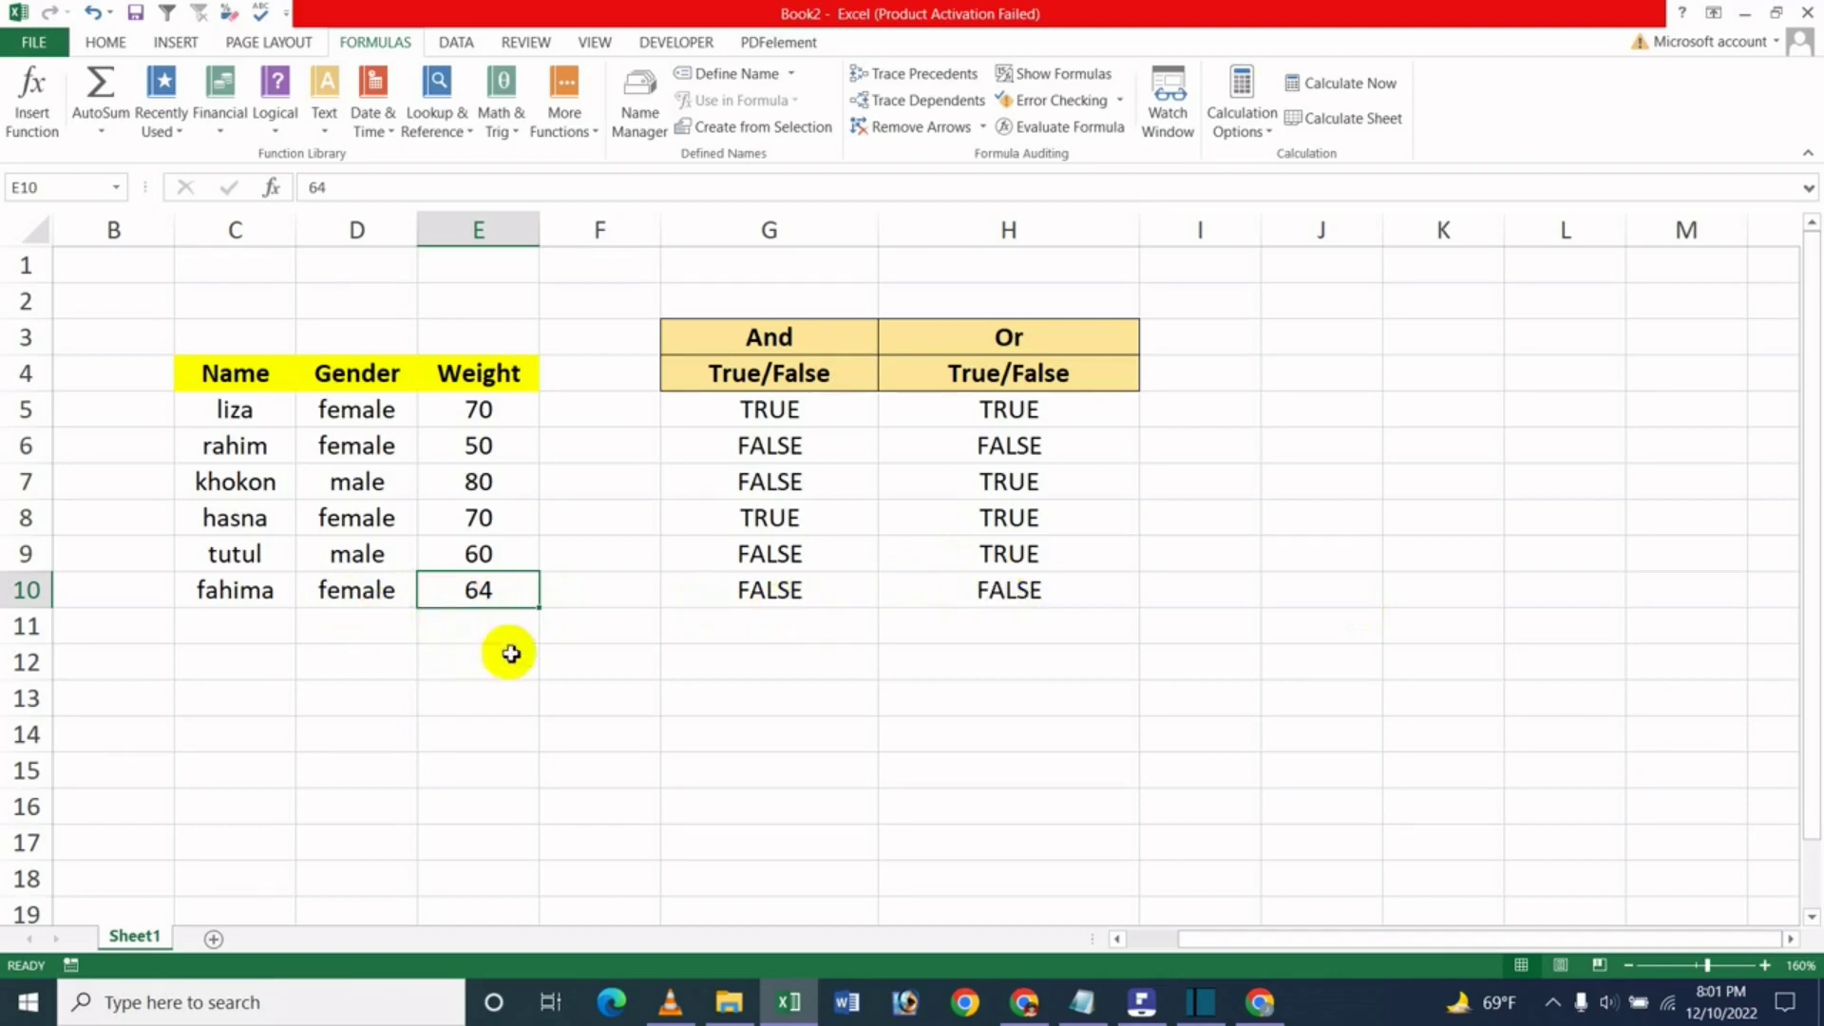
pyautogui.click(367, 595)
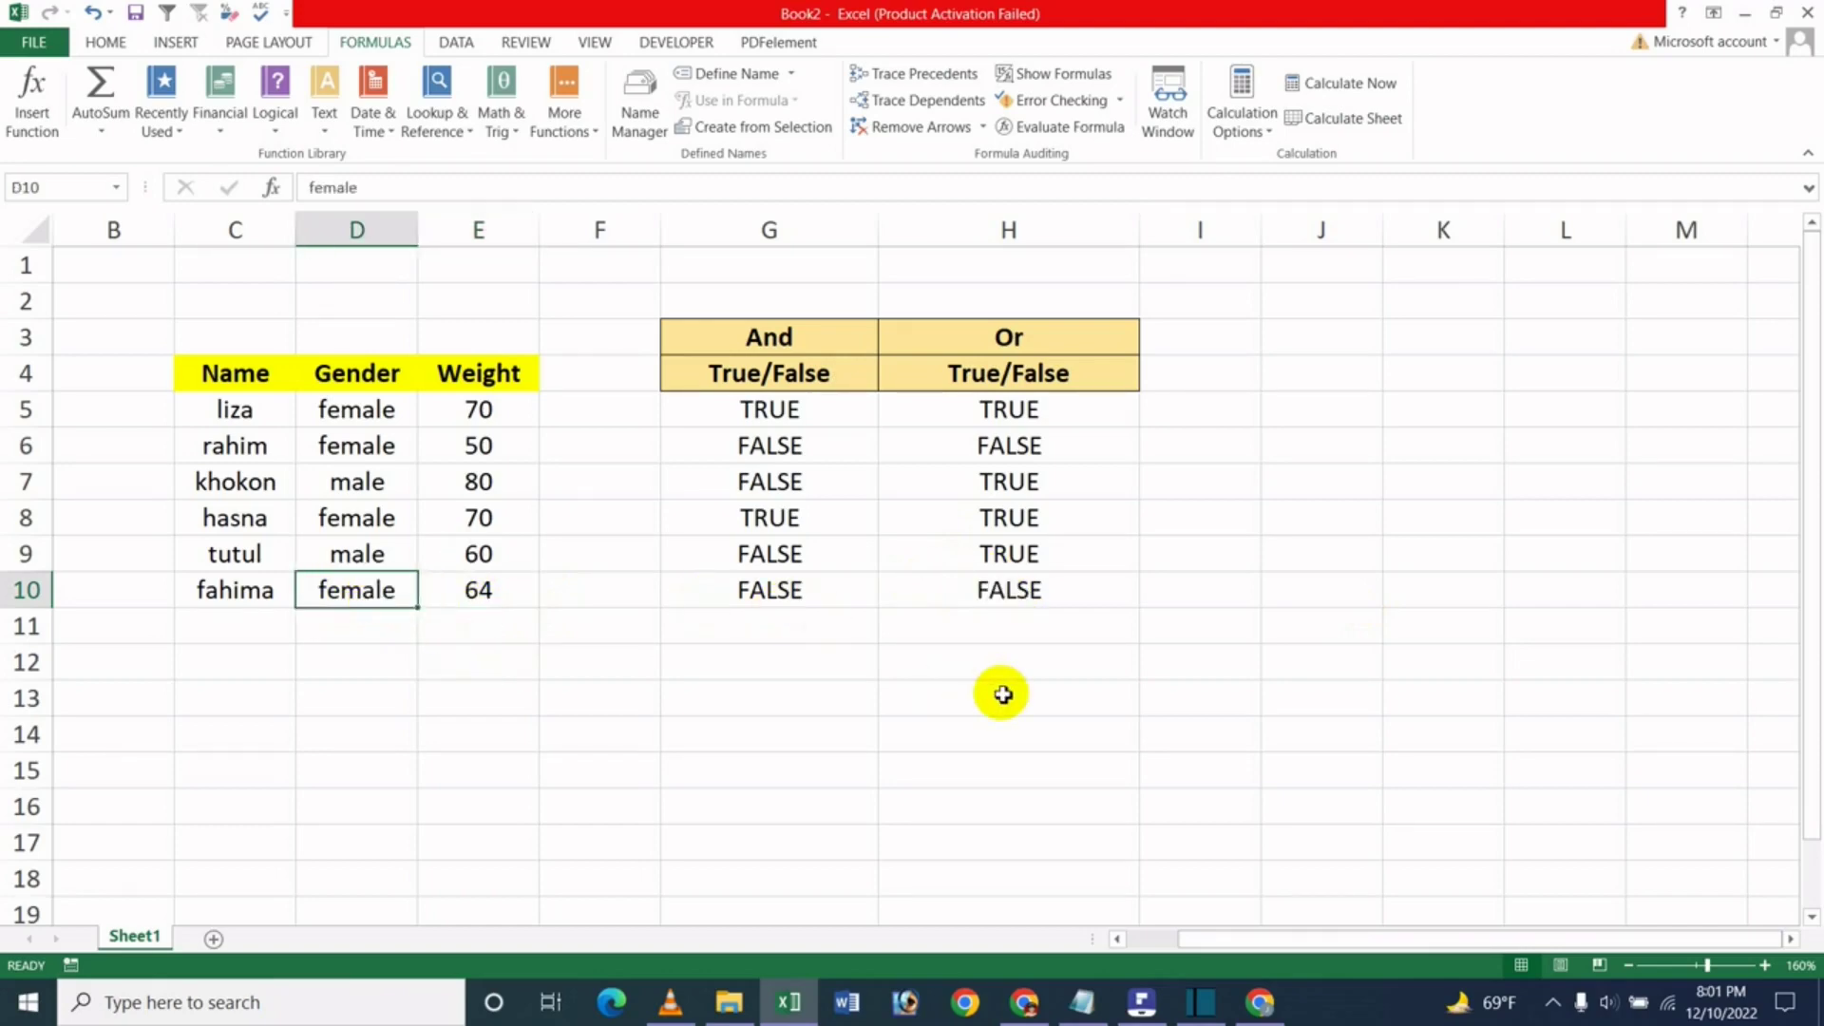
pyautogui.write('male')
pyautogui.press('Return')
# Check that H10's OR result reads TRUE, then switch to the YouTube channel page.
pyautogui.press('Up')
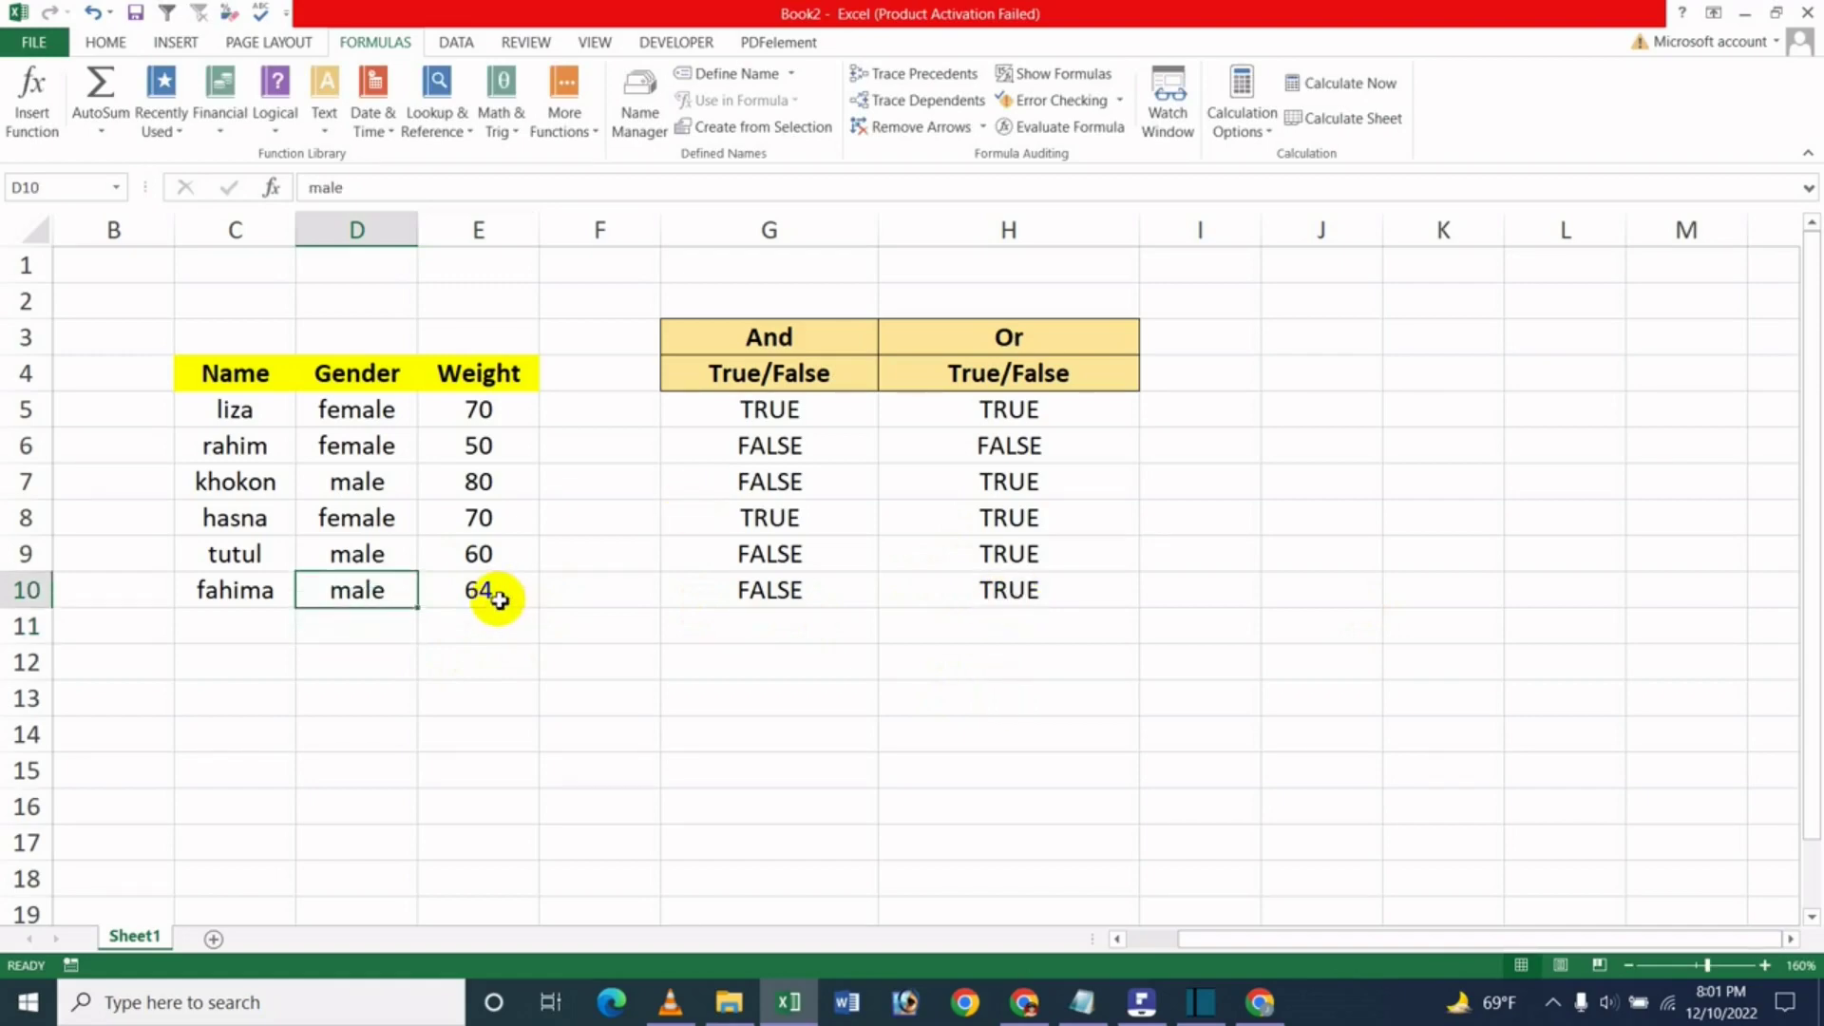
pyautogui.click(1040, 591)
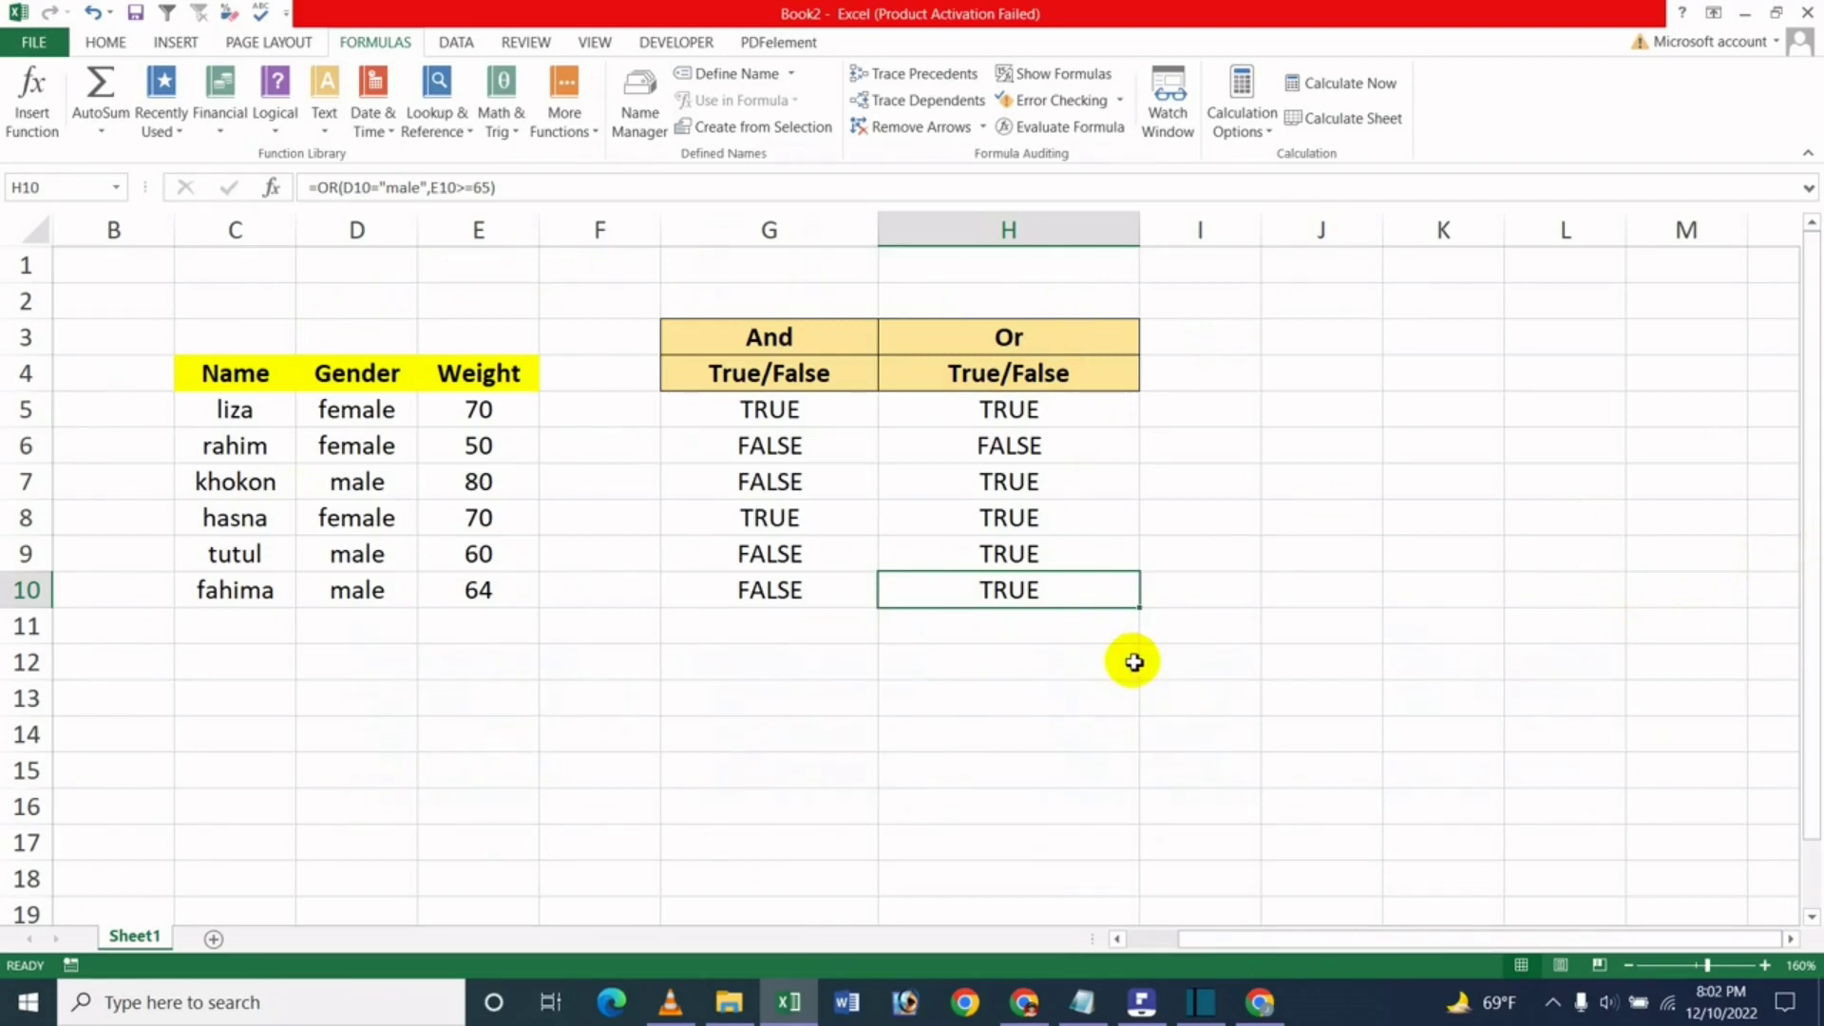
pyautogui.click(1259, 1002)
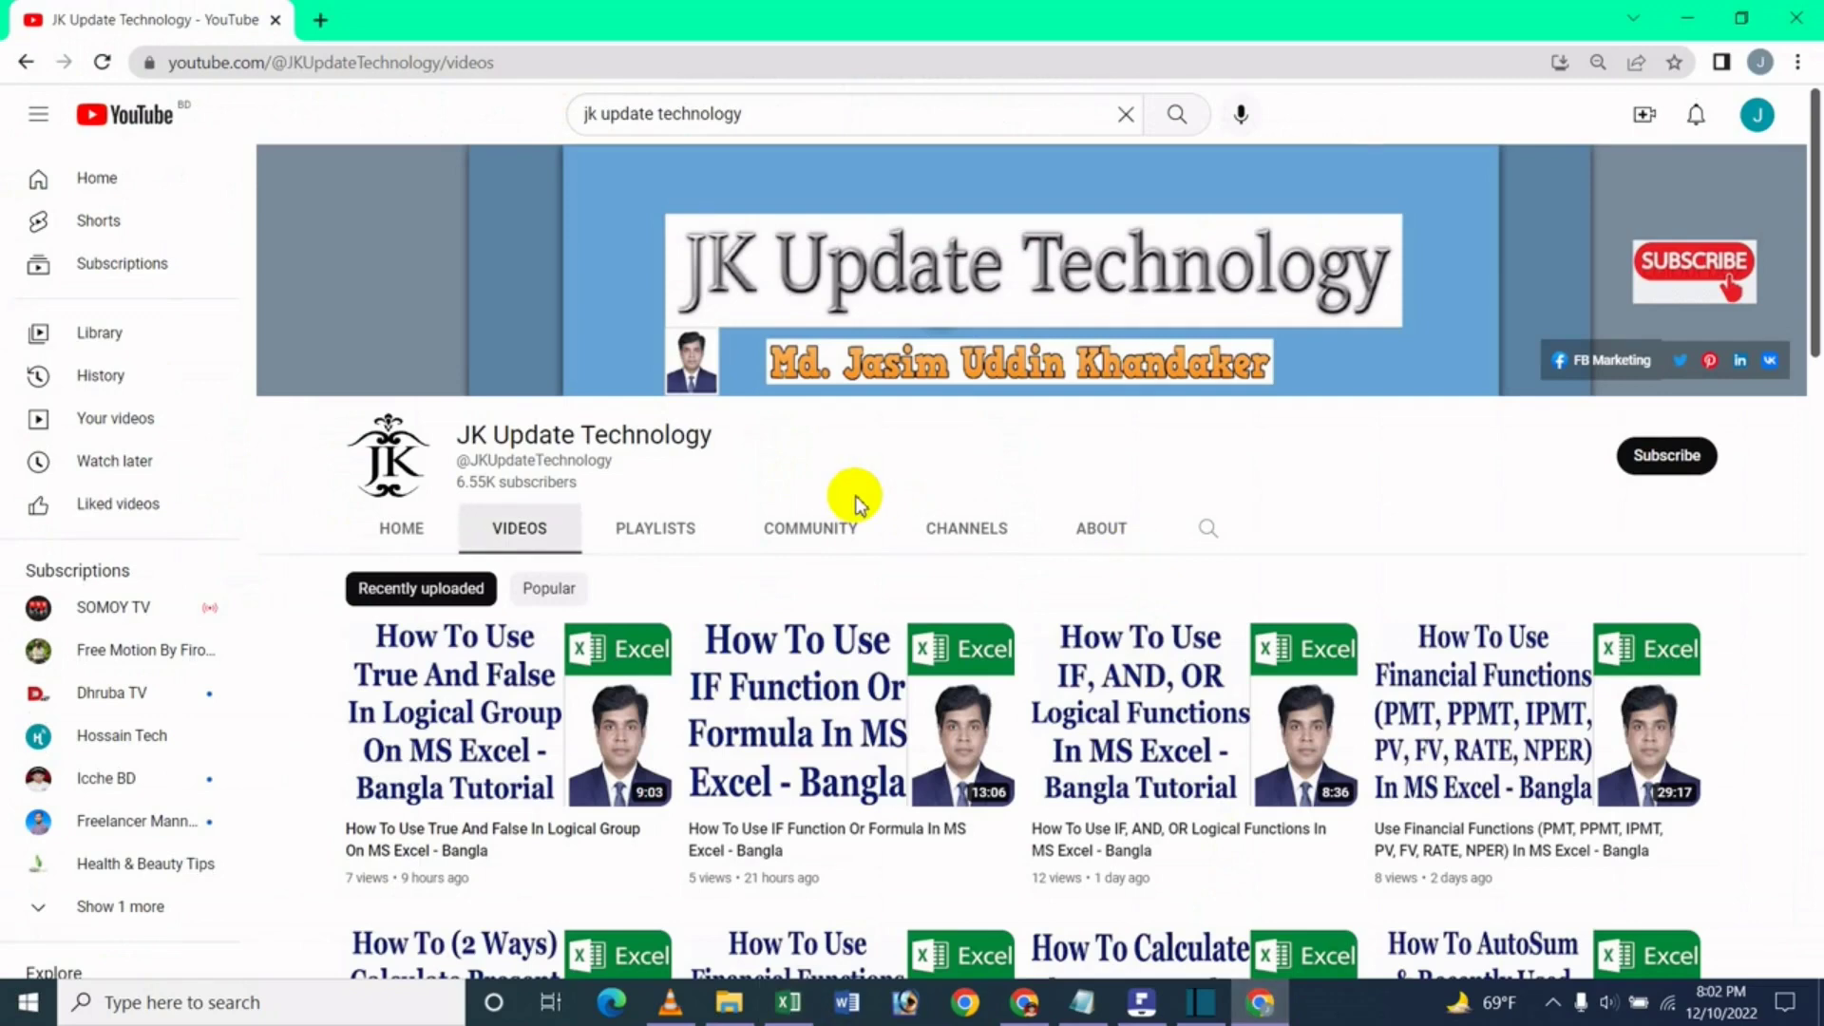